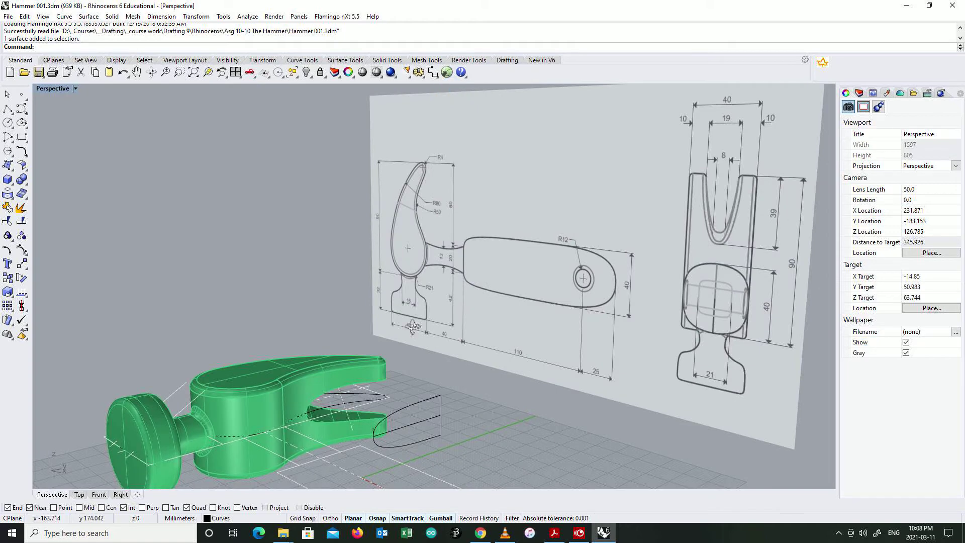
Examine the tang and handle dimensions on the hammer reference drawing
right_drag(412, 326, 421, 417)
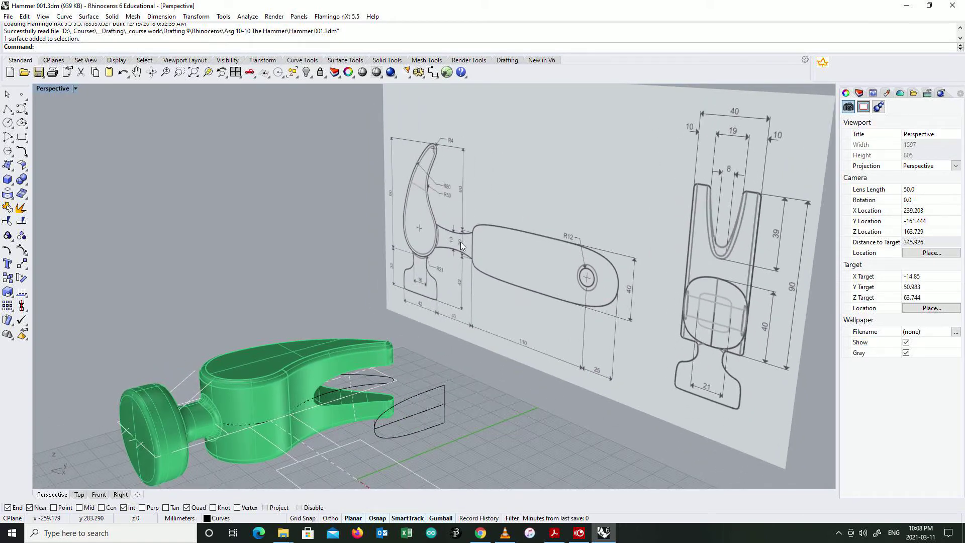
scroll(460, 249, up, 5)
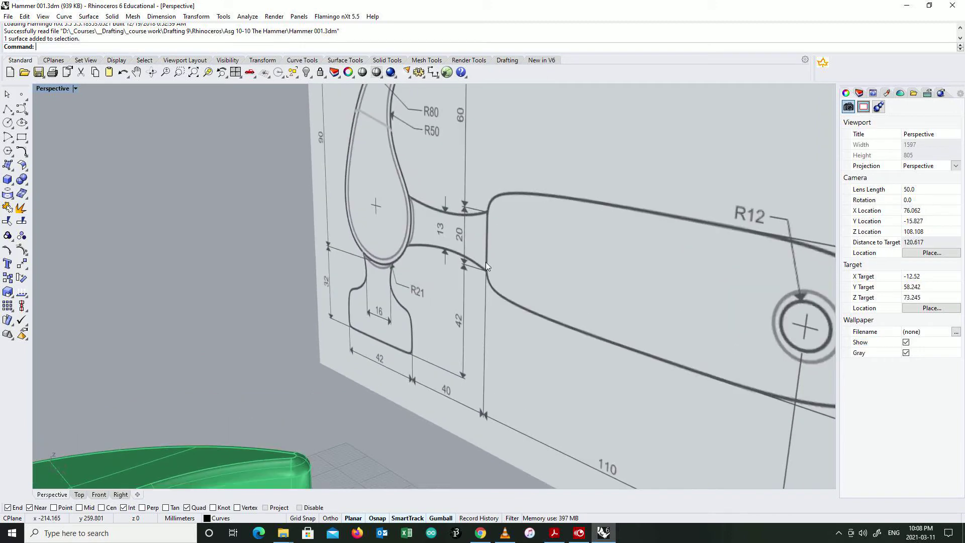
scroll(486, 261, down, 6)
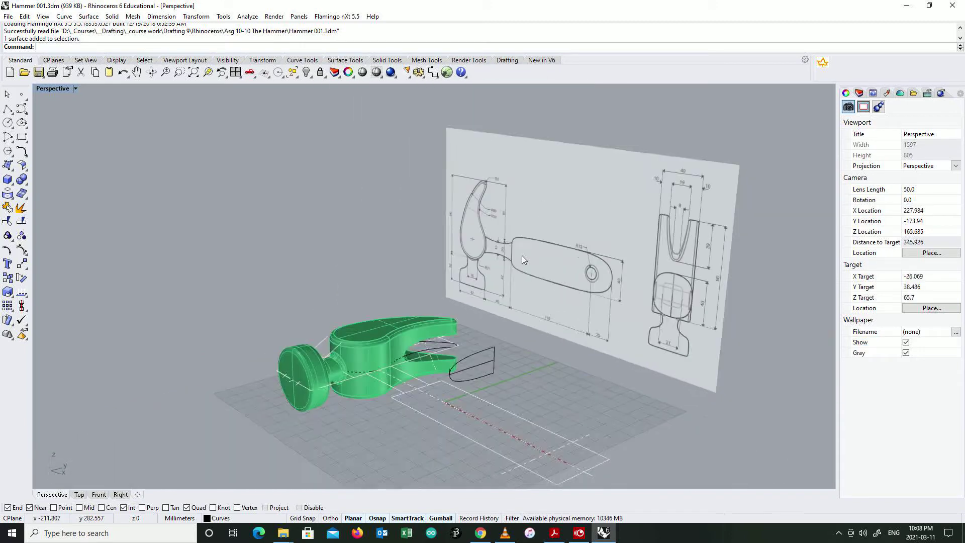
scroll(645, 295, up, 6)
scroll(645, 293, up, 2)
scroll(624, 264, down, 2)
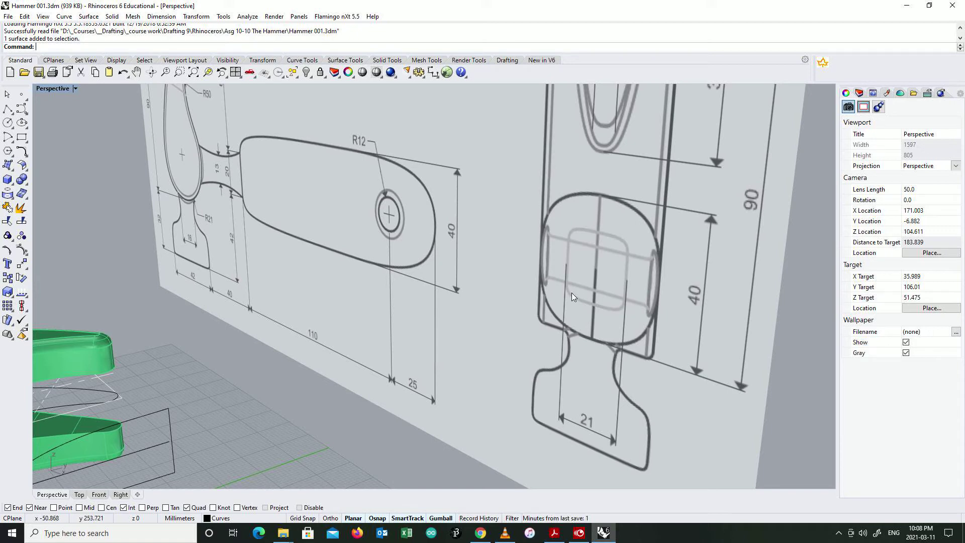
scroll(572, 292, down, 5)
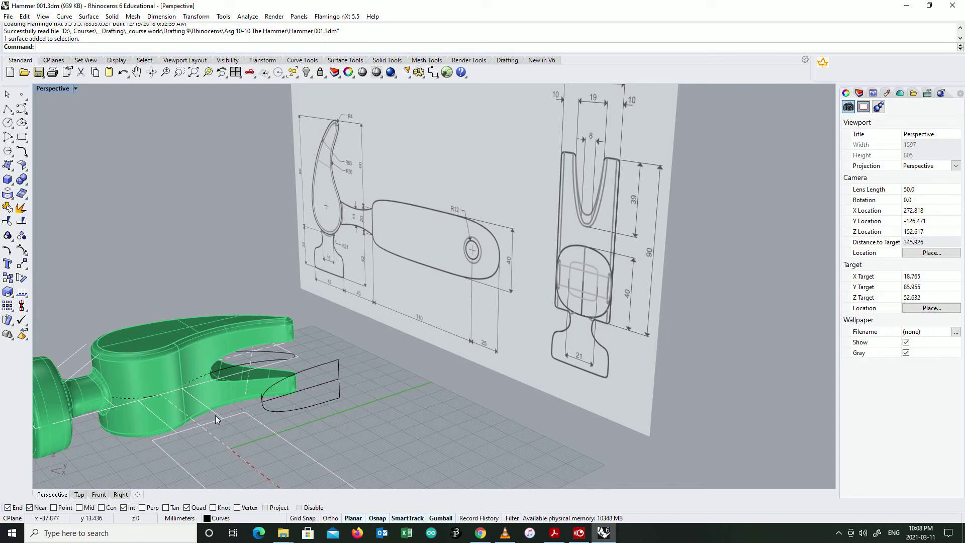
Switch from the maximized Perspective view to the four-viewport layout and display the layer list
double_click(56, 90)
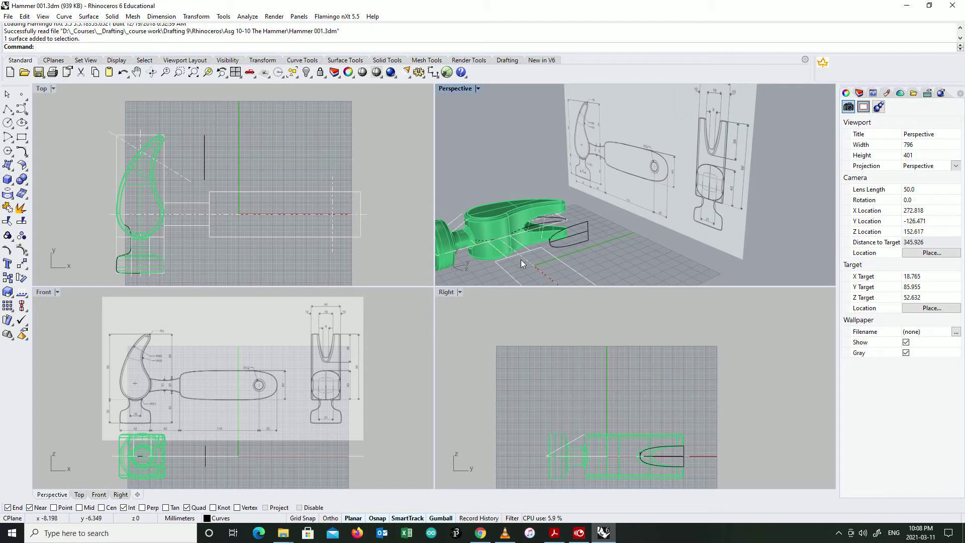
scroll(519, 256, up, 2)
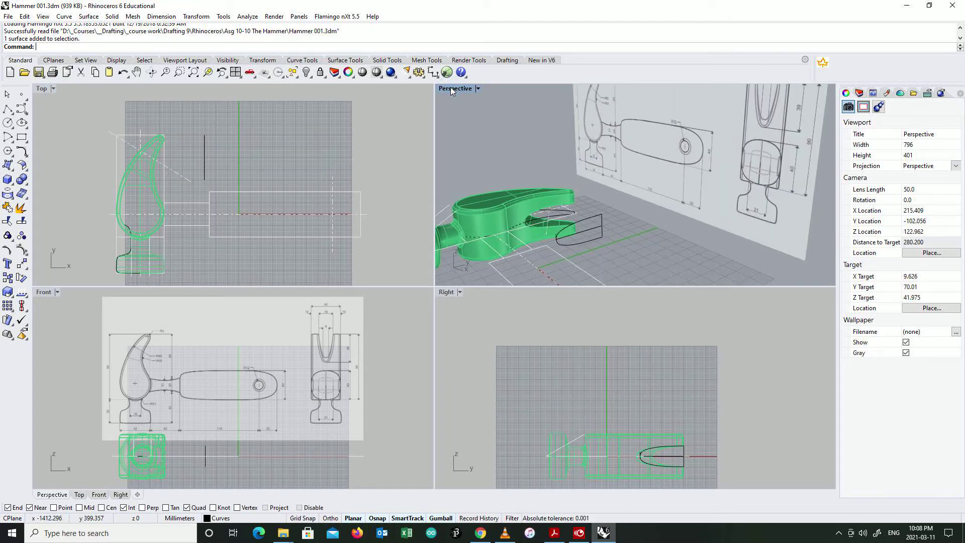
right_drag(554, 388, 542, 356)
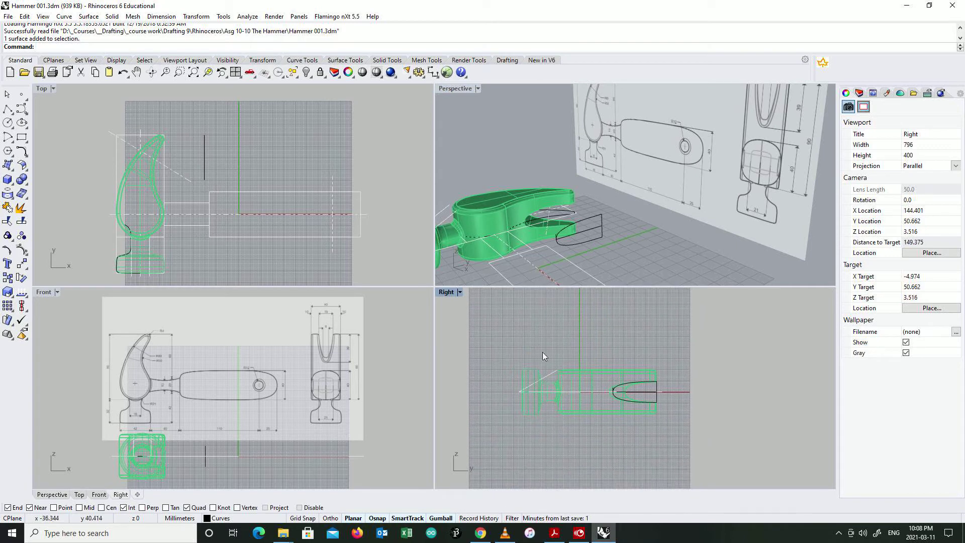
scroll(586, 378, up, 4)
scroll(536, 249, up, 2)
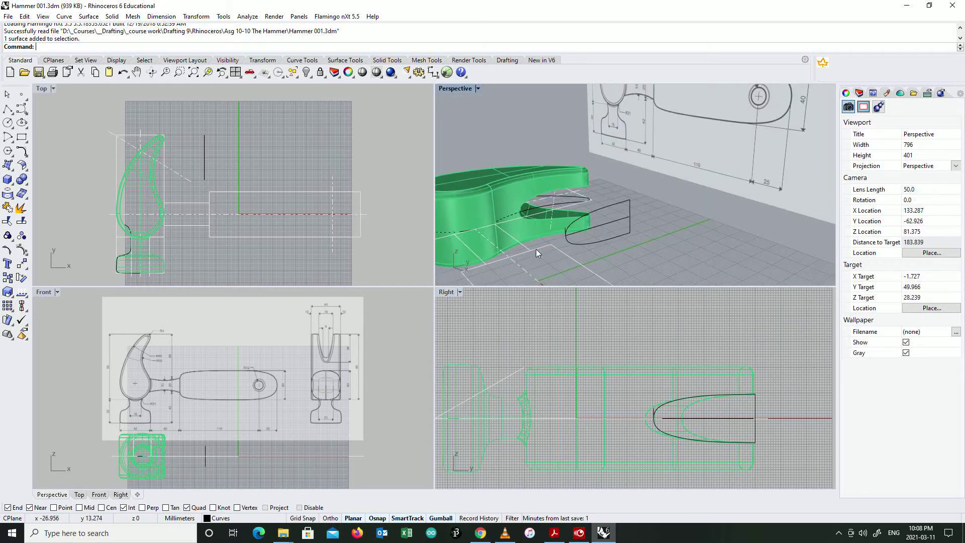
right_drag(536, 249, 518, 258)
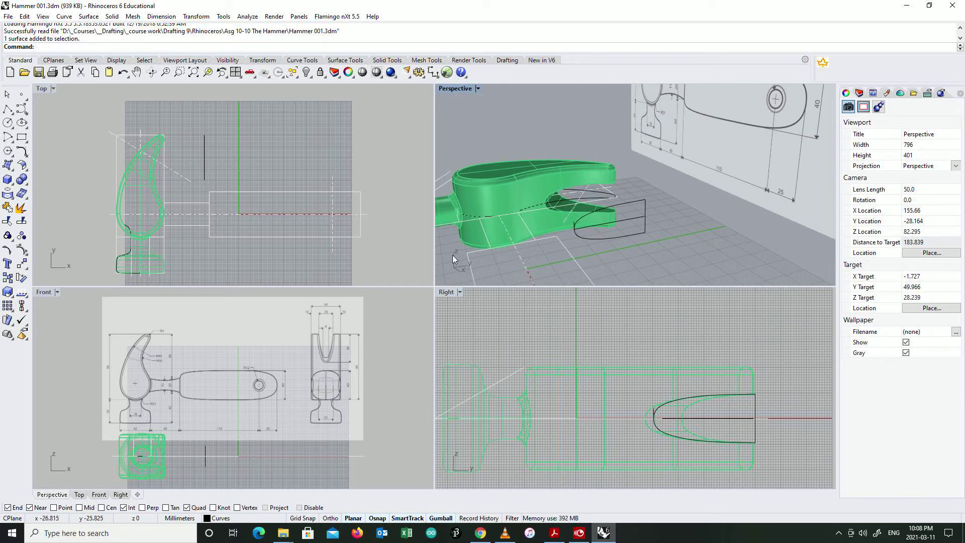
click(63, 17)
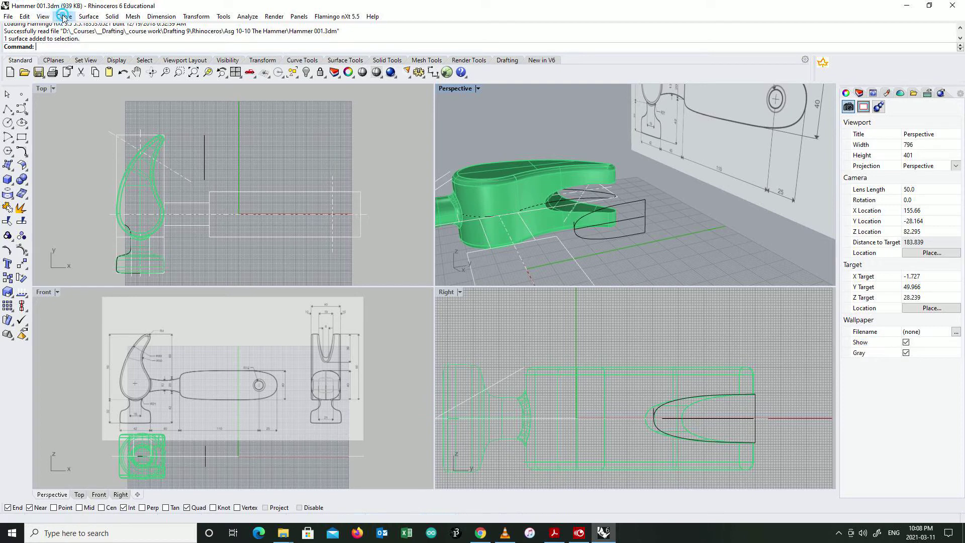
mouse_move(164, 68)
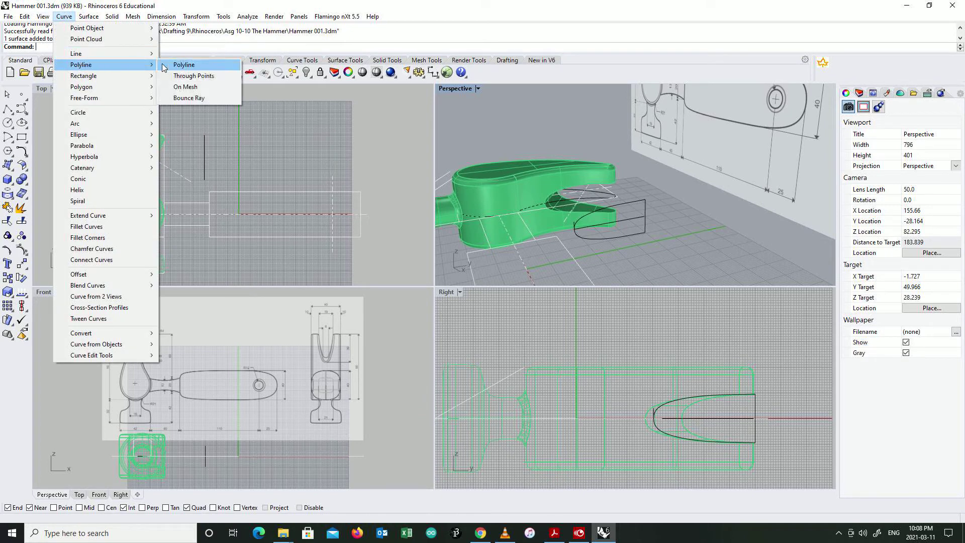
click(860, 93)
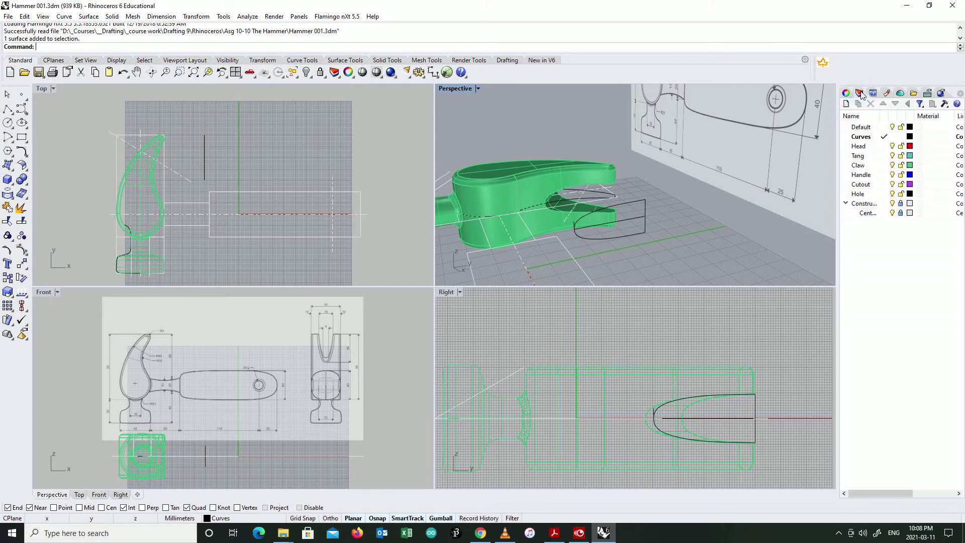
Start a polyline at the corner where the tang's lower construction line meets the handle and draw a 10 mm vertical segment in the Right view
click(64, 16)
mouse_move(151, 65)
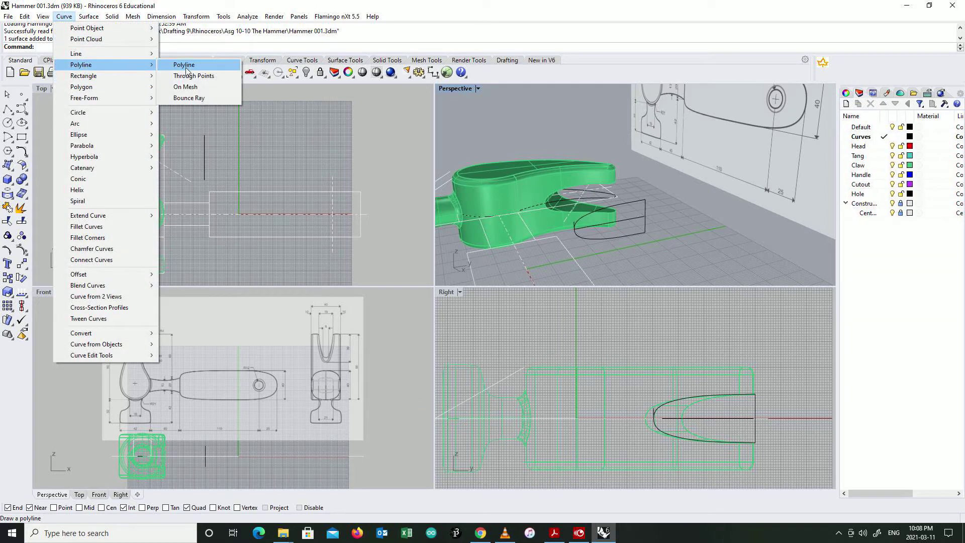
click(185, 66)
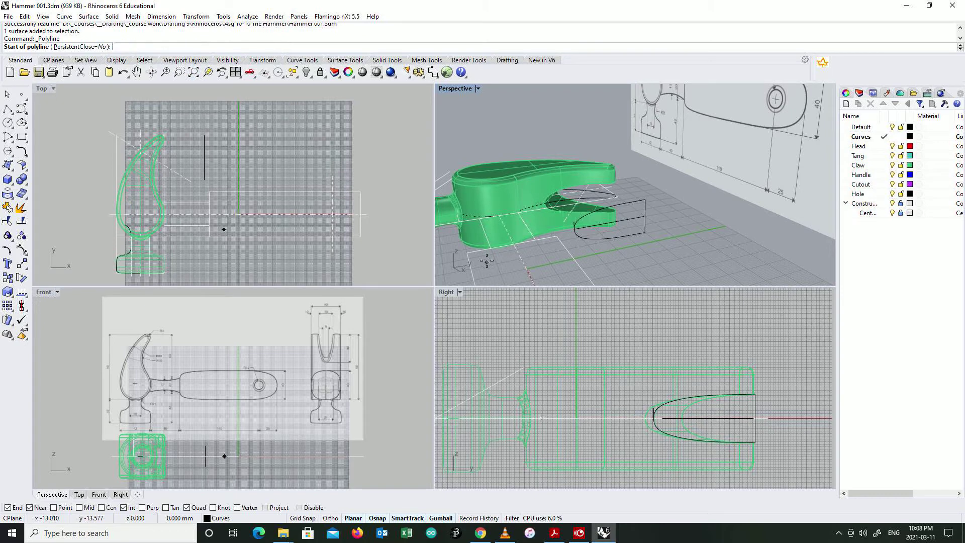
right_drag(508, 267, 494, 256)
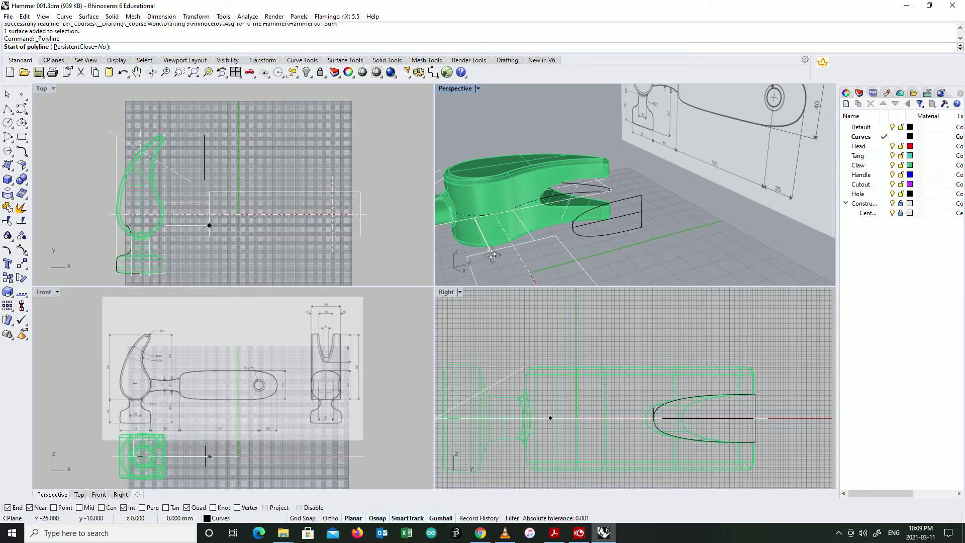
click(494, 256)
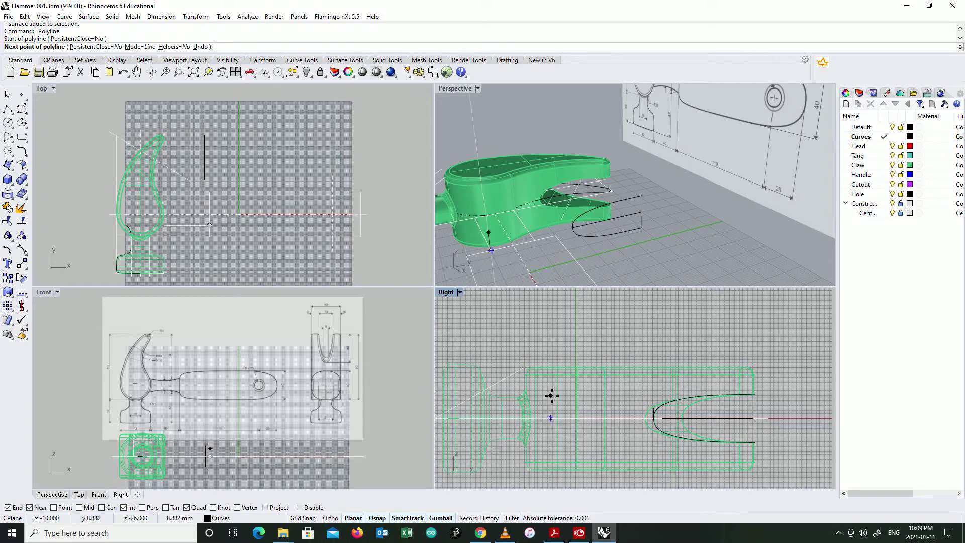
scroll(550, 396, up, 2)
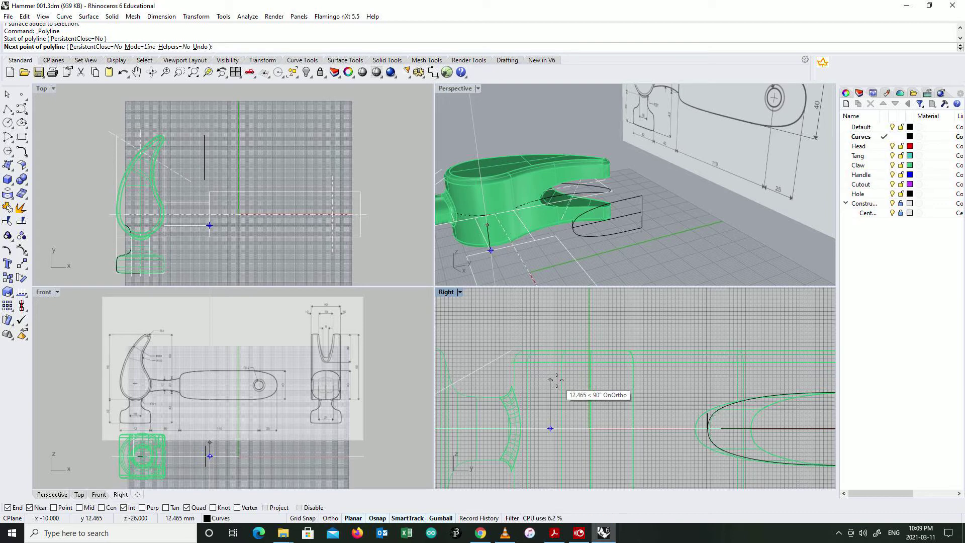
text(10)
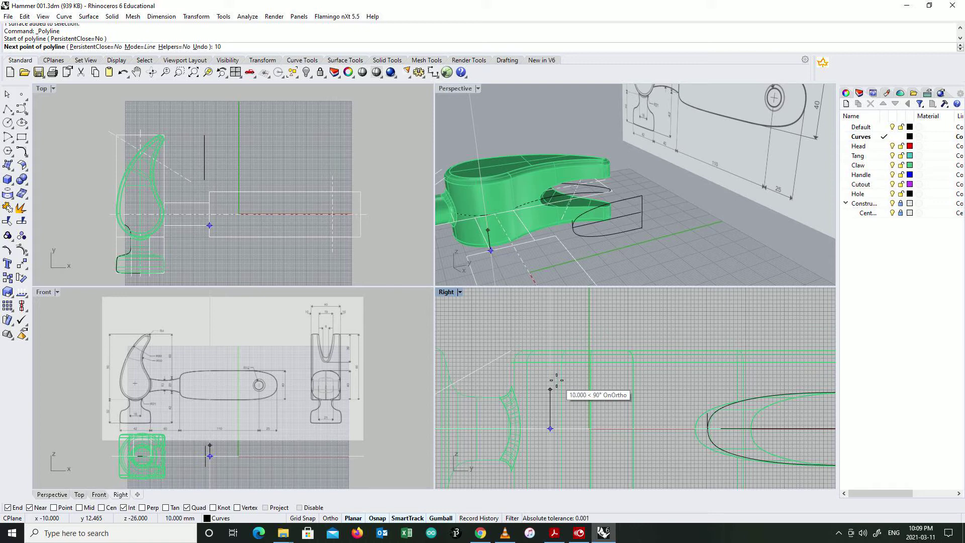
key(Return)
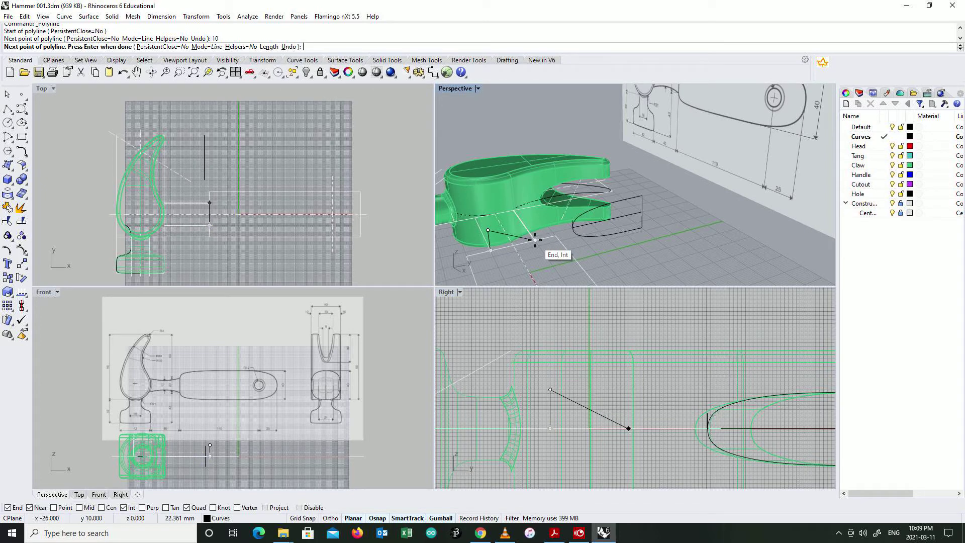
Complete the open polyline with a 20 mm horizontal segment and a vertical segment down to the opposite tang construction corner
scroll(535, 240, up, 3)
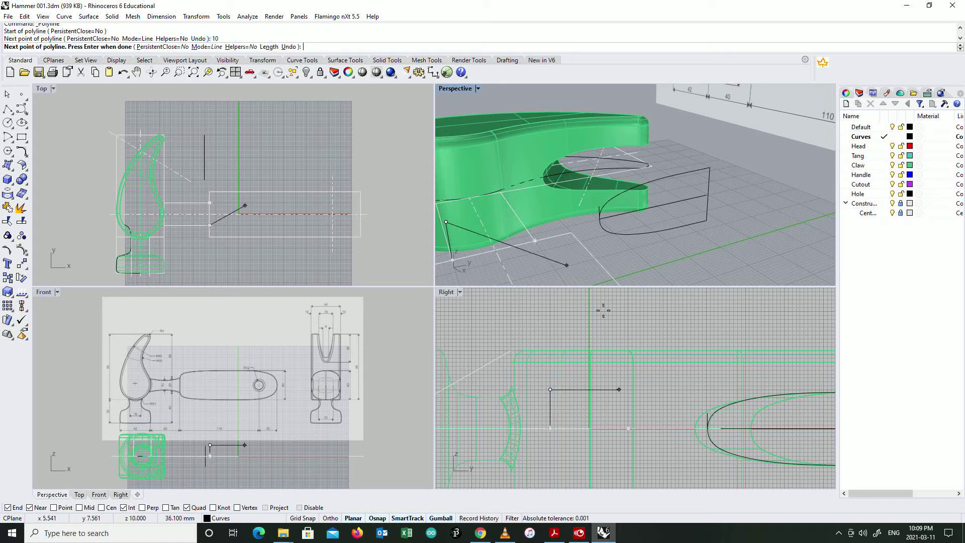
scroll(627, 419, up, 5)
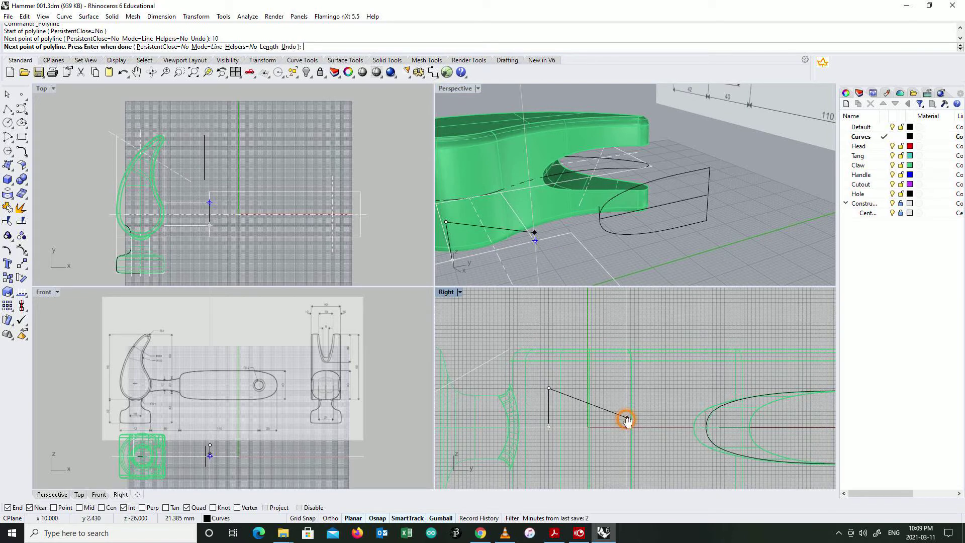
scroll(586, 392, up, 1)
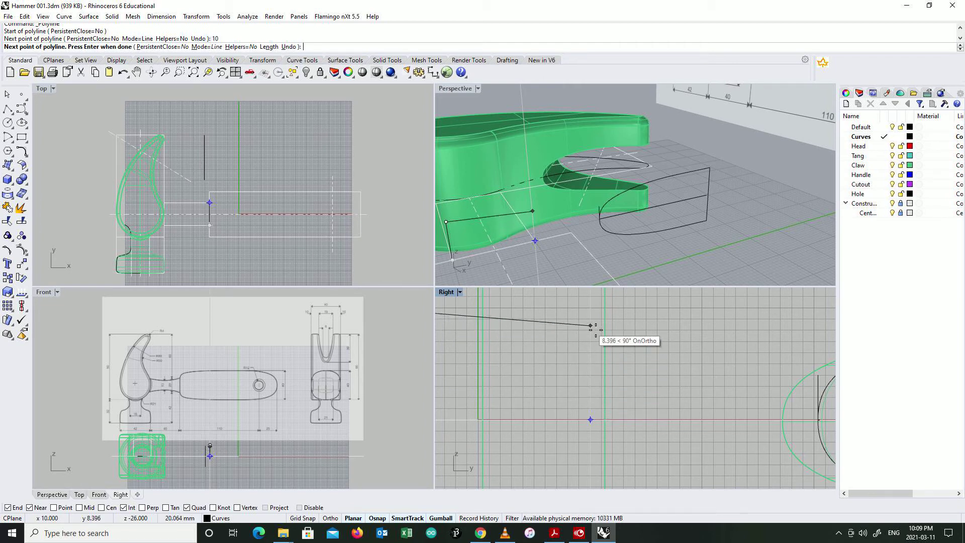
right_drag(590, 304, 649, 333)
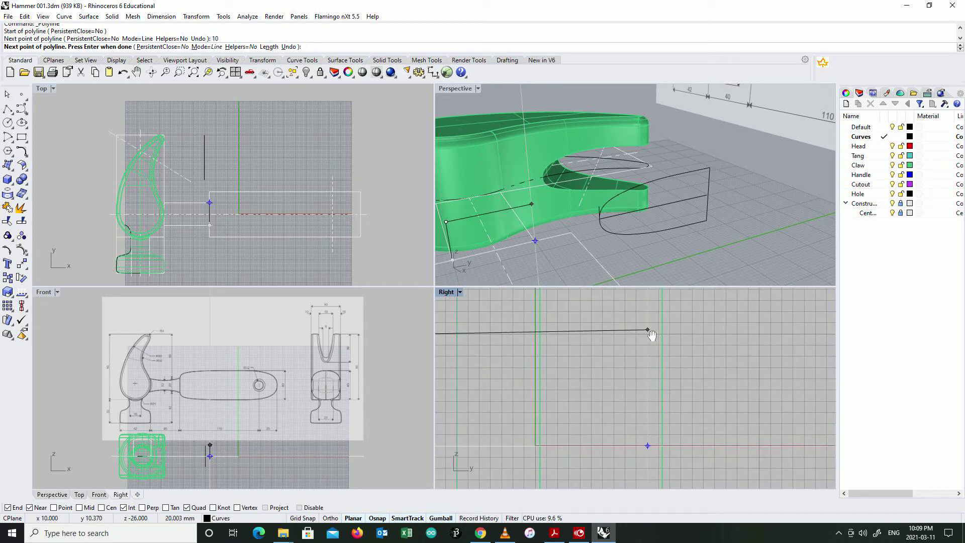
scroll(647, 330, down, 4)
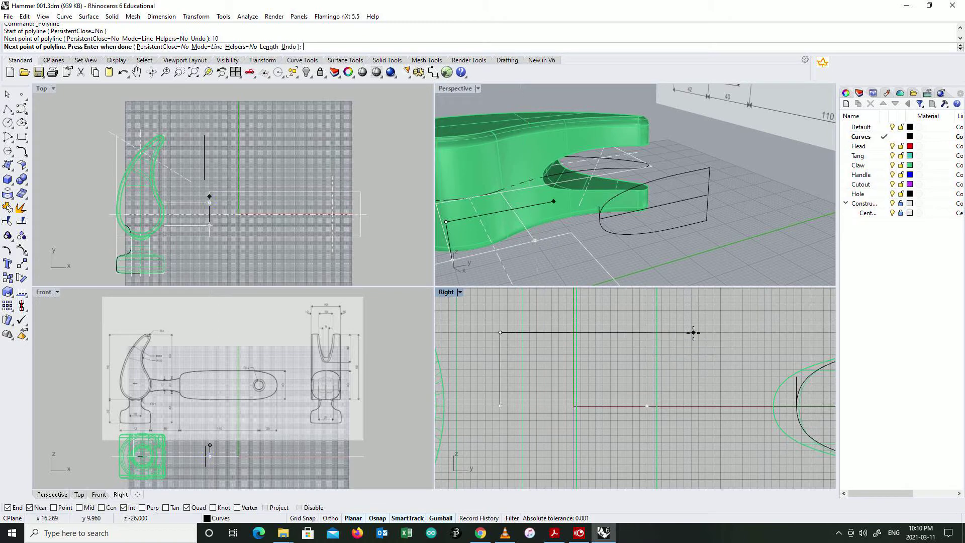
click(648, 331)
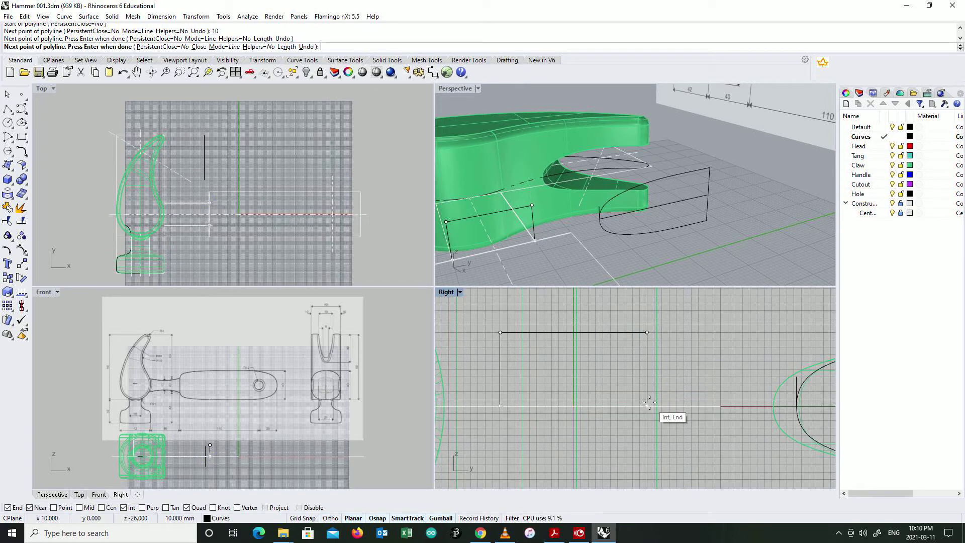
click(649, 402)
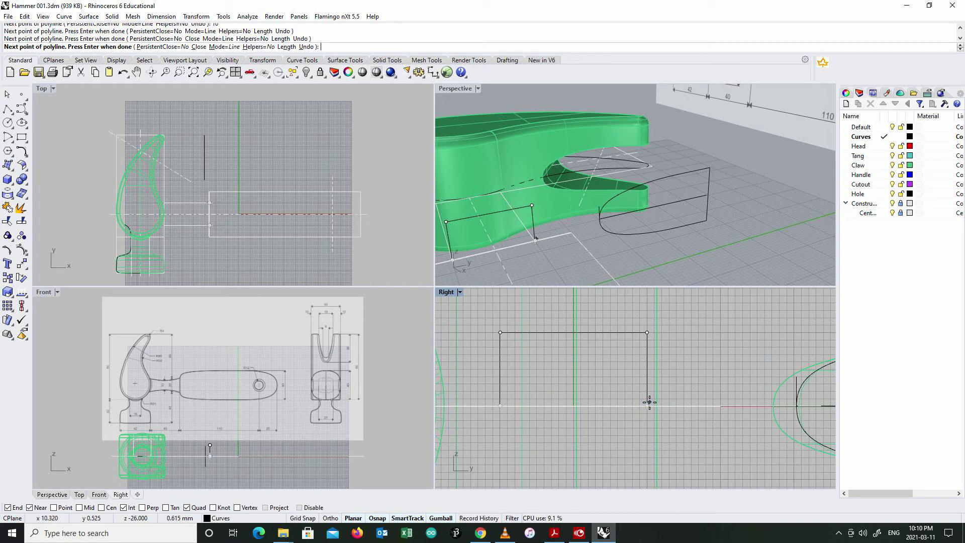
key(Return)
Inspect the three-sided tang profile in the Perspective view, selecting it and clearing the selection
click(648, 369)
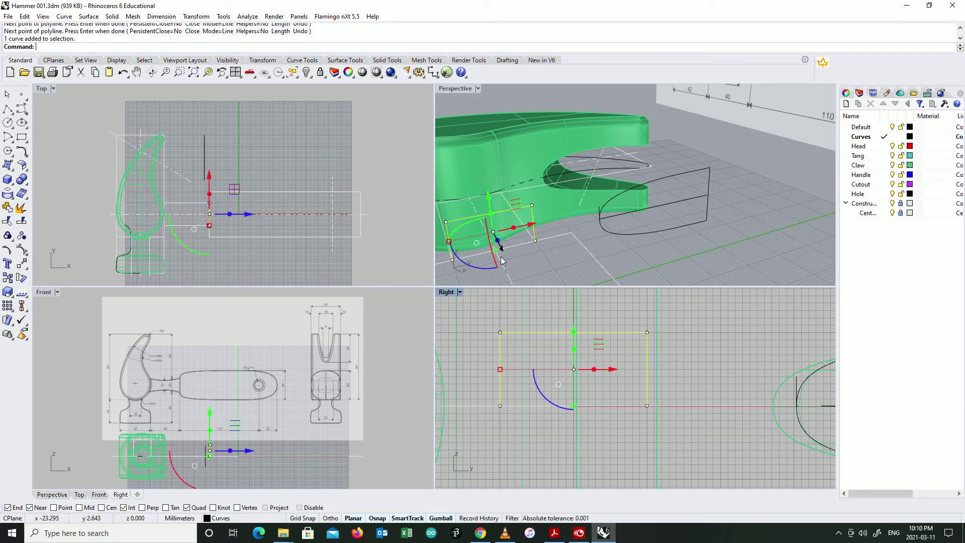
mouse_move(549, 263)
right_down()
mouse_move(572, 252)
mouse_move(473, 258)
right_up()
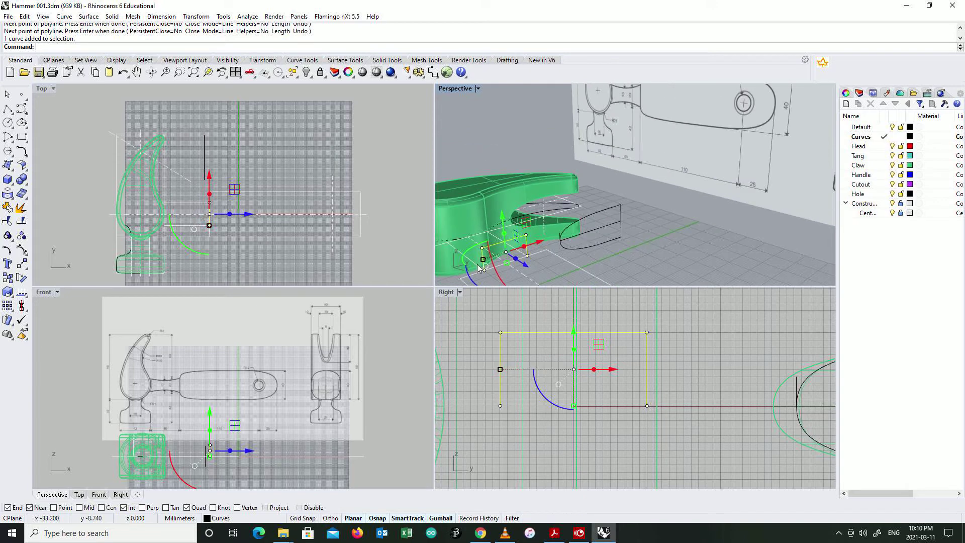
key(Escape)
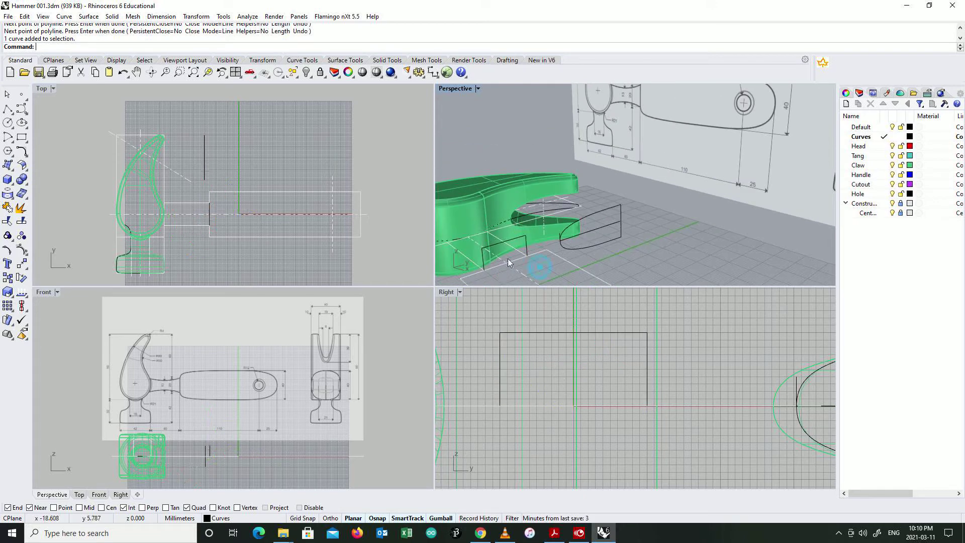
scroll(496, 262, up, 4)
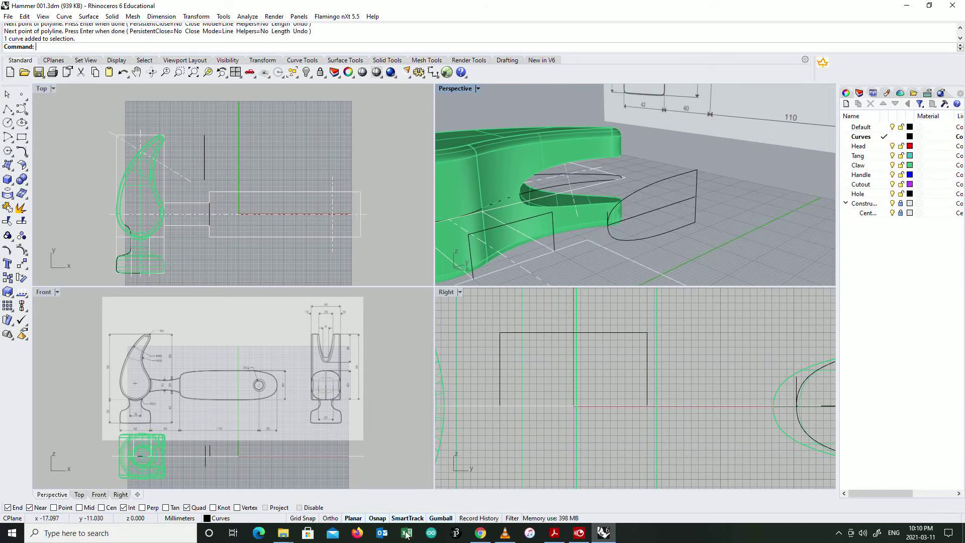
right_drag(557, 264, 537, 269)
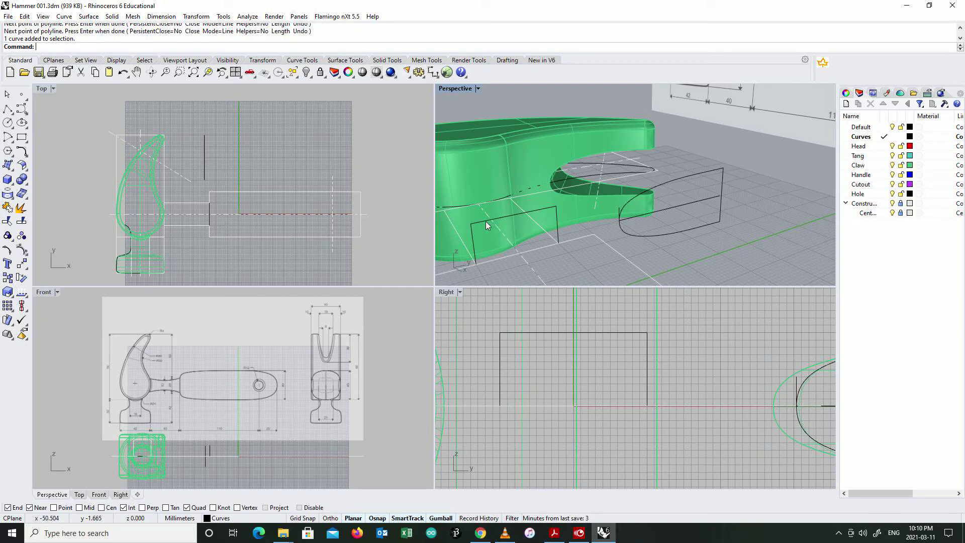
click(486, 221)
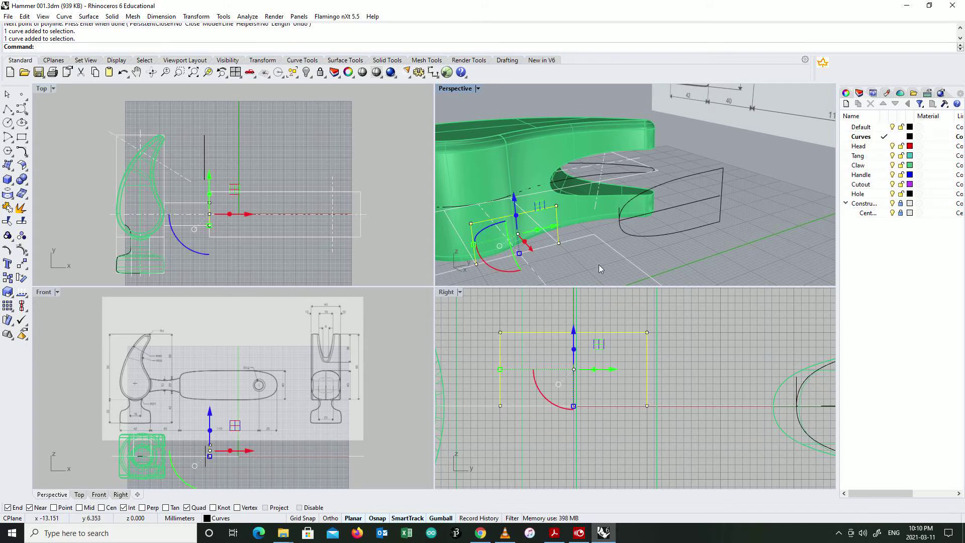
key(Escape)
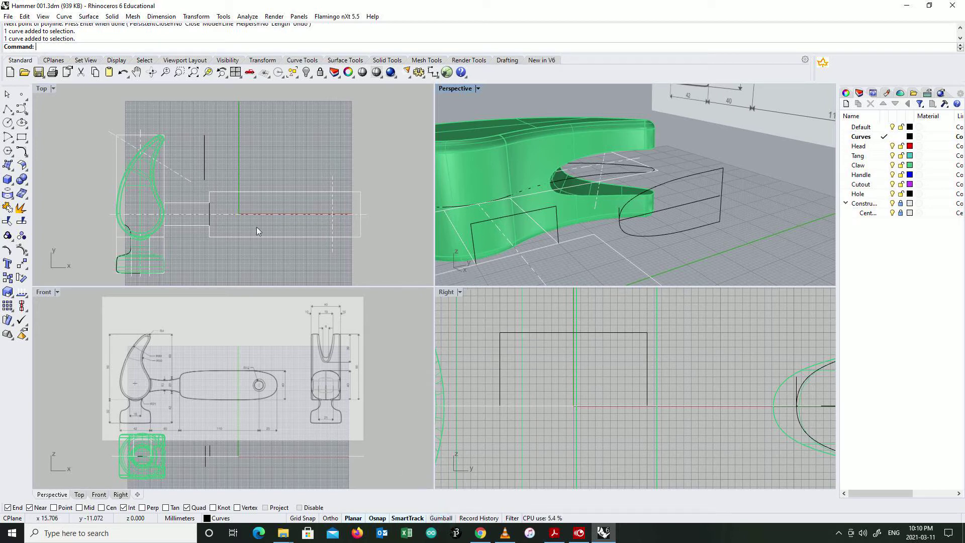
Fillet both corners of the three-sided tang profile with a 4 mm radius using Fillet Corners
click(64, 17)
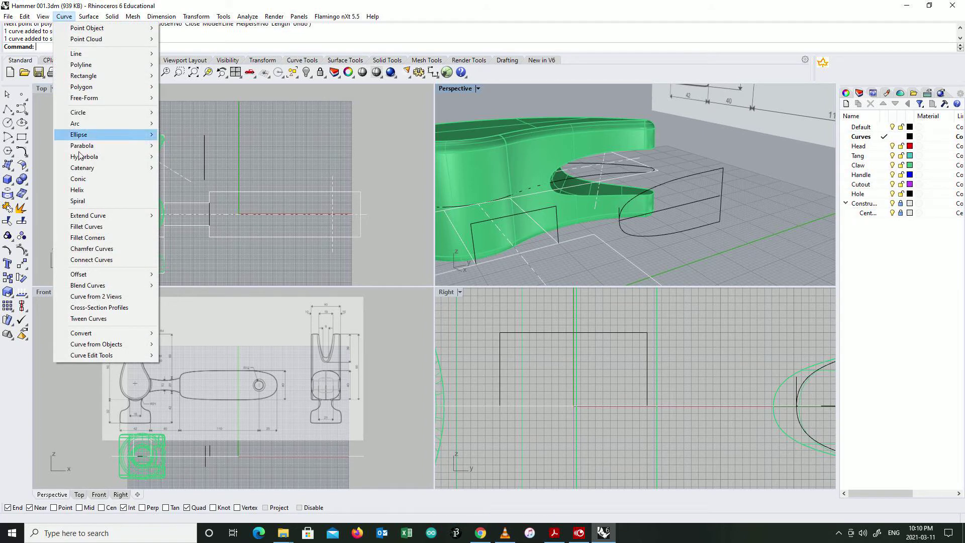
click(100, 237)
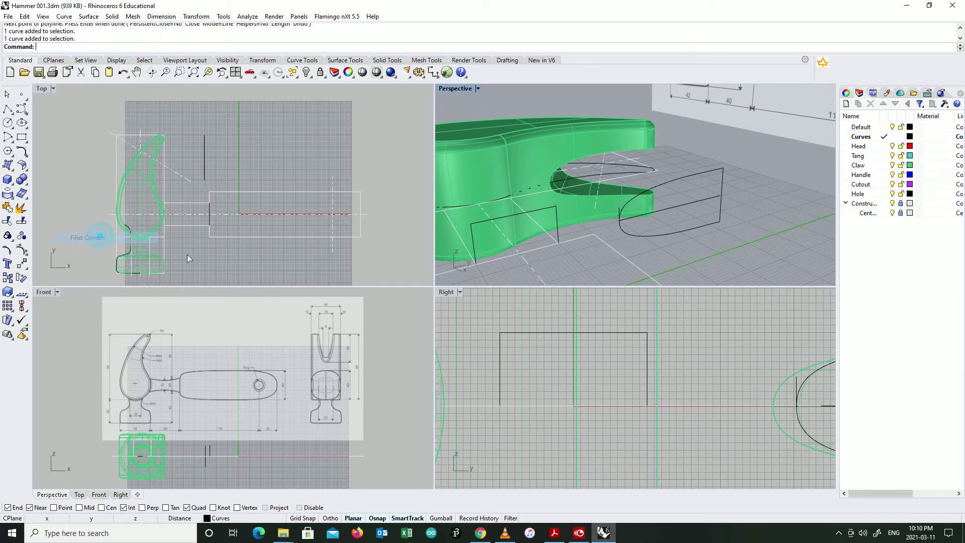
click(472, 241)
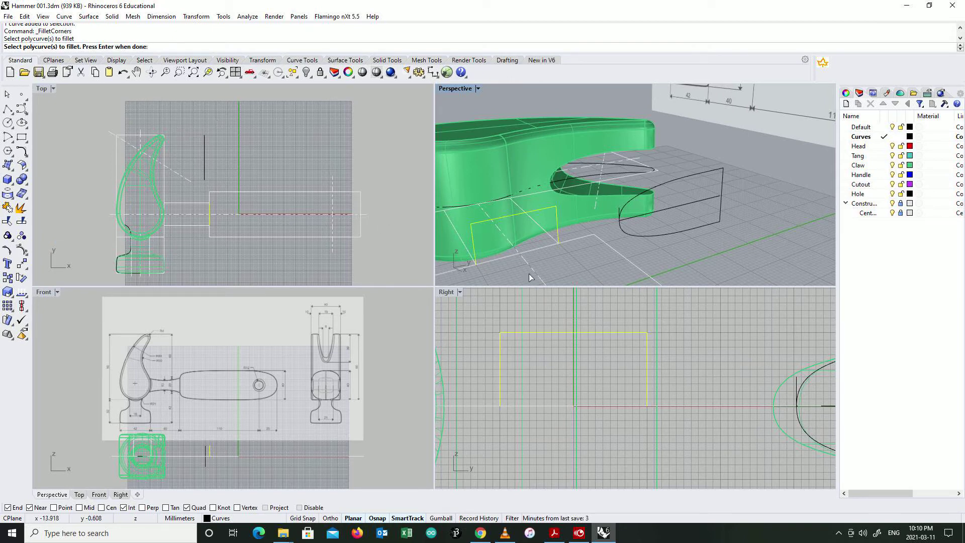
key(Return)
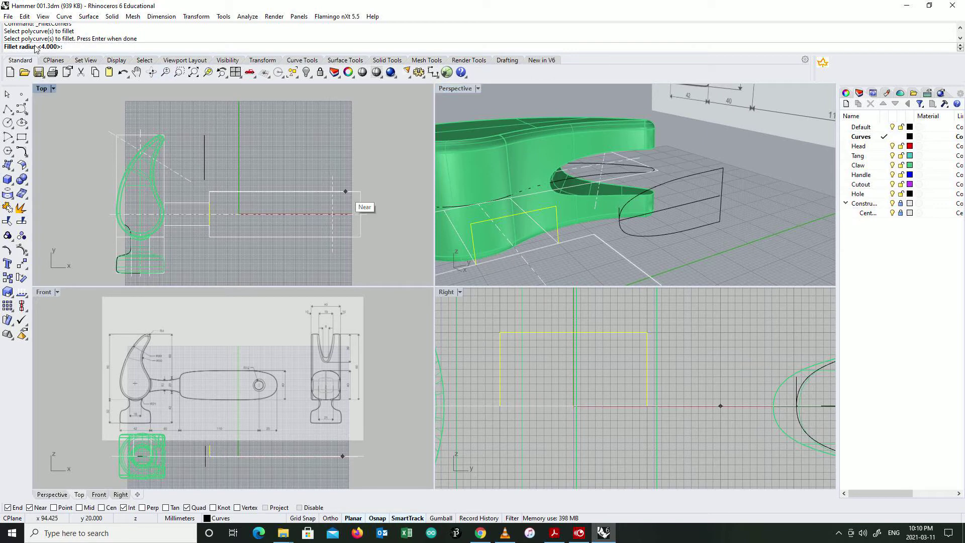
key(Return)
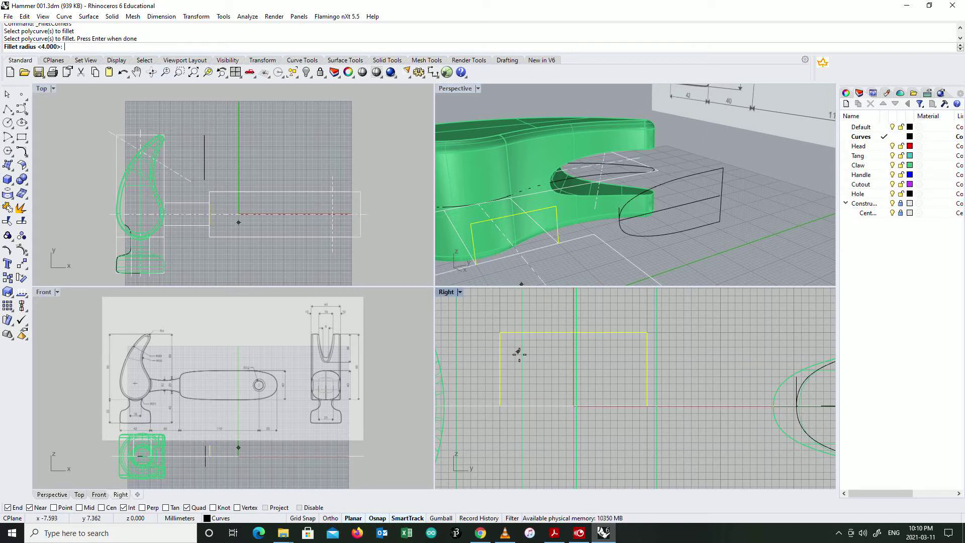
click(520, 356)
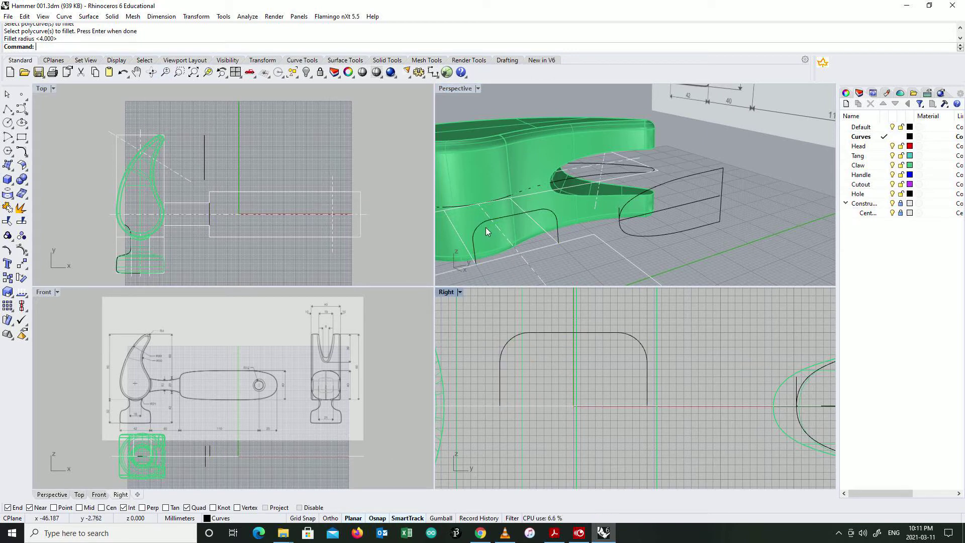
Mirror a copy of the filleted tang profile across the line through its two open ends in the Right view
click(523, 343)
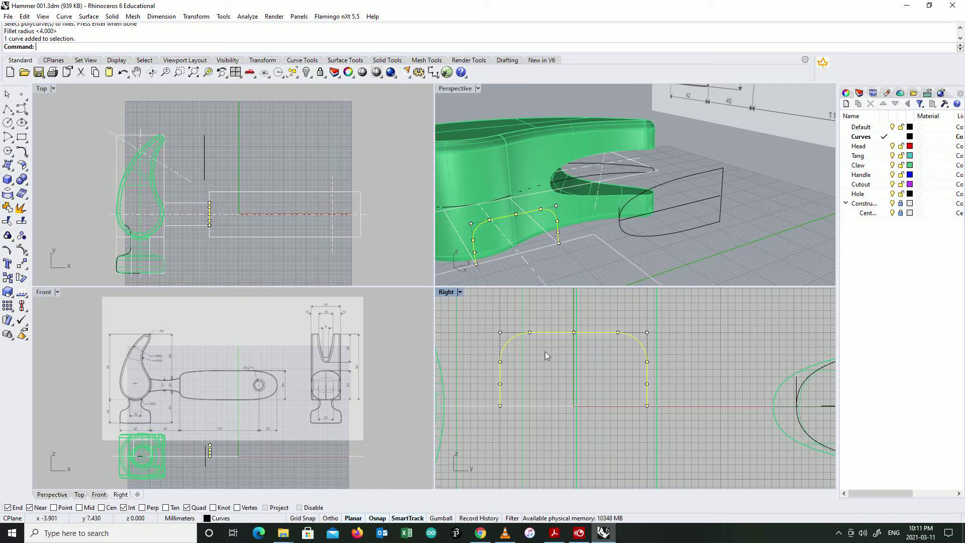
click(542, 310)
click(514, 338)
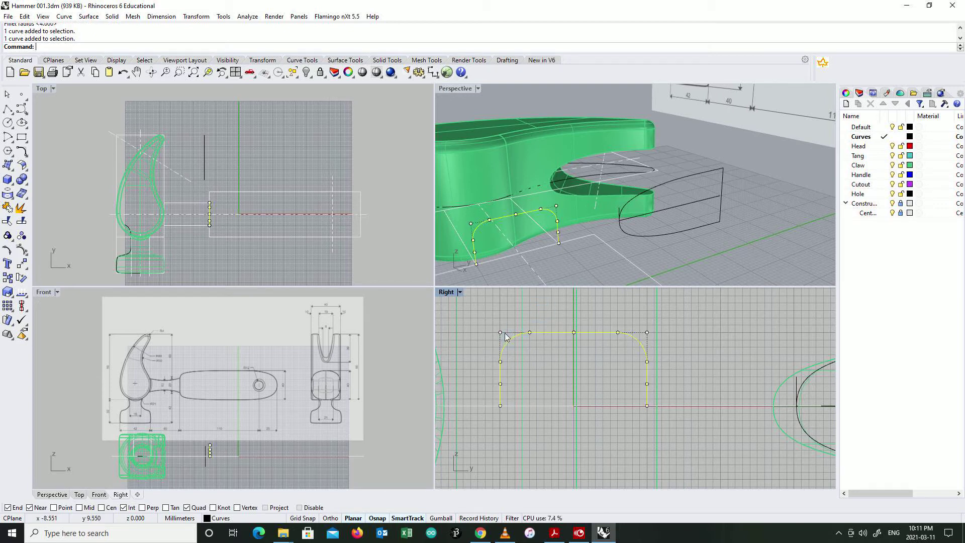
click(196, 16)
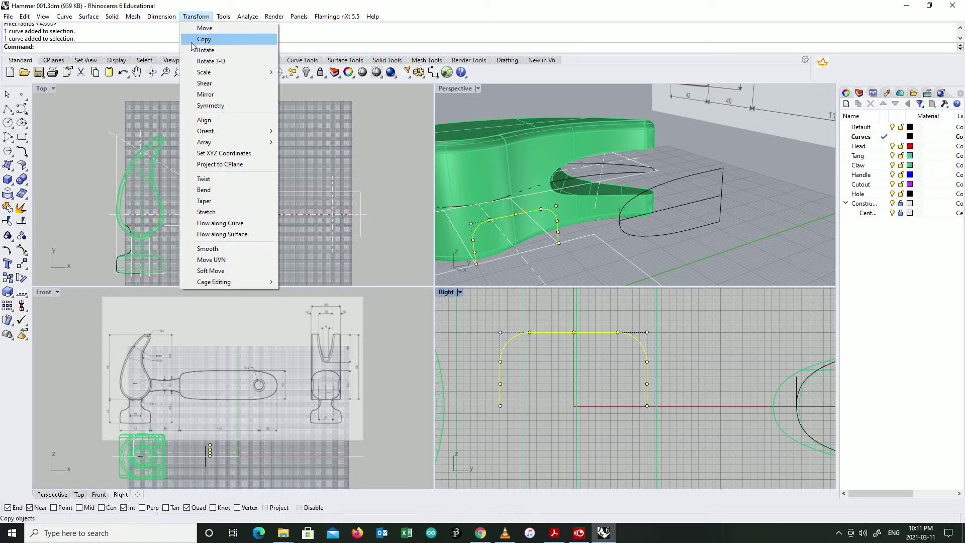
click(205, 94)
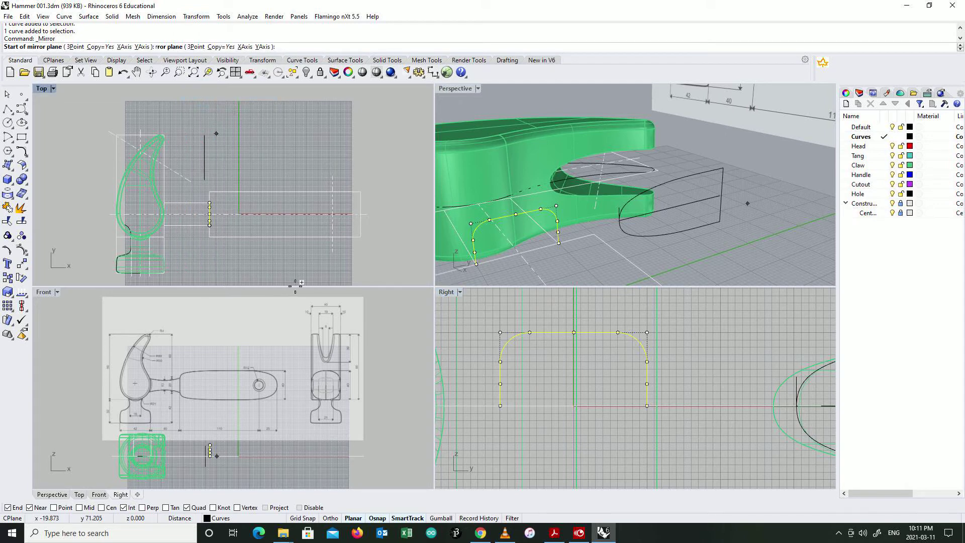
click(501, 406)
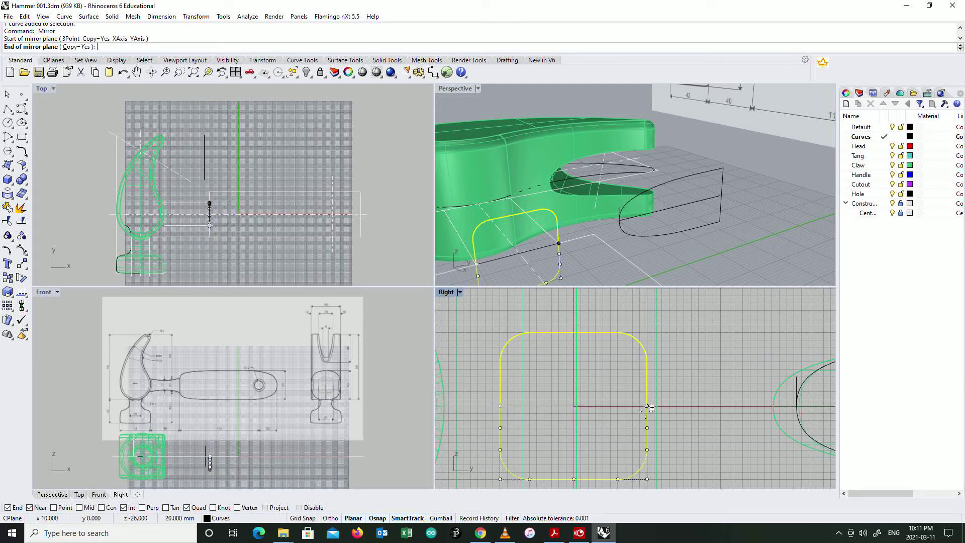
click(652, 403)
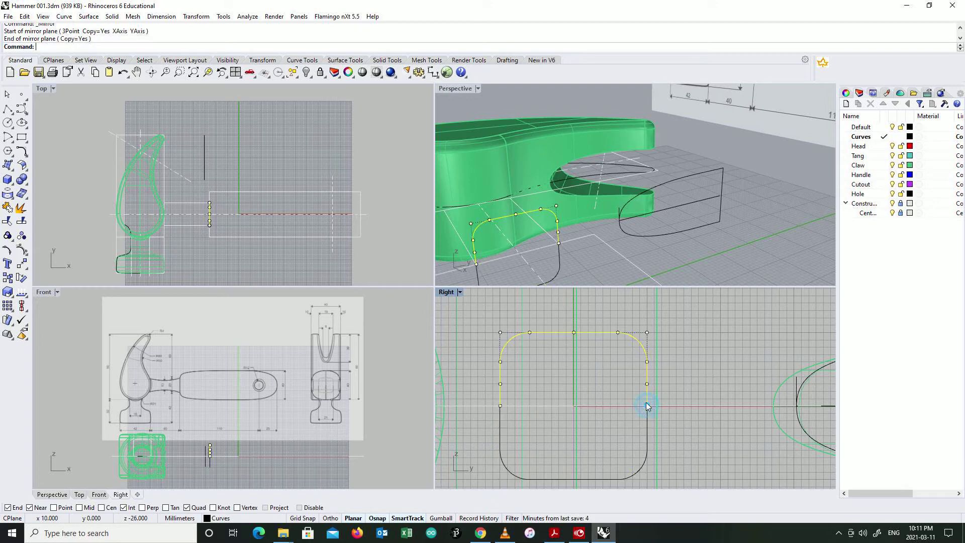
Join the original and mirrored tang profile halves into one closed curve and check it in the Perspective view
click(577, 258)
right_drag(533, 245, 480, 279)
click(513, 245)
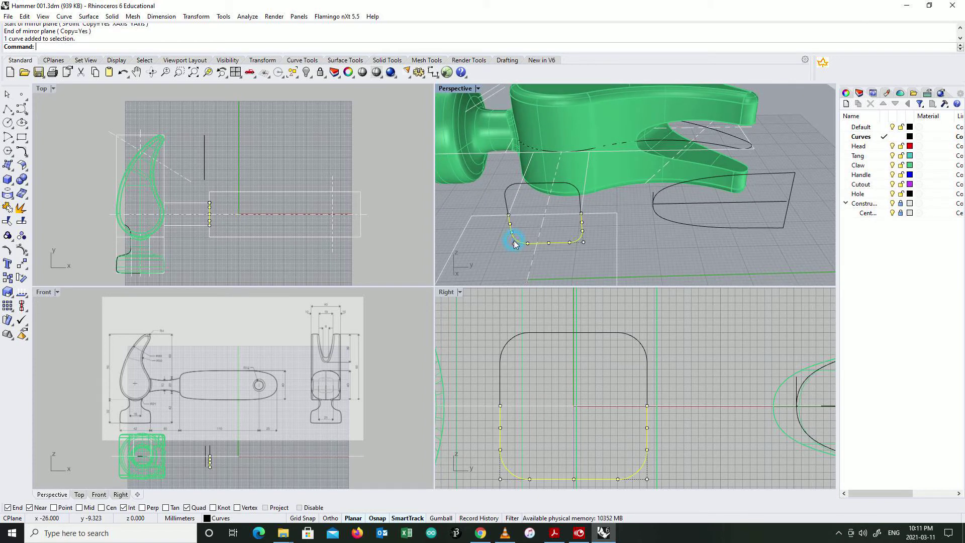
shift+click(510, 189)
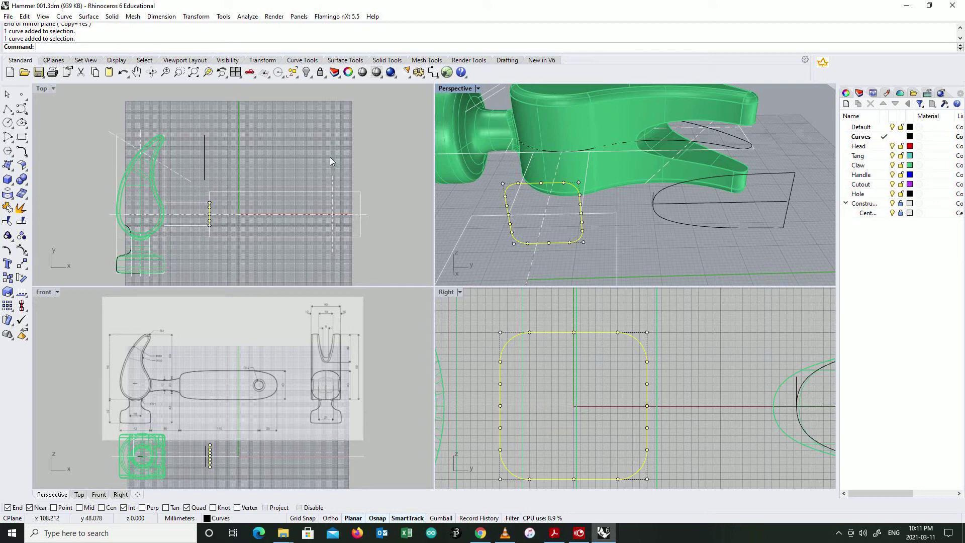
click(24, 17)
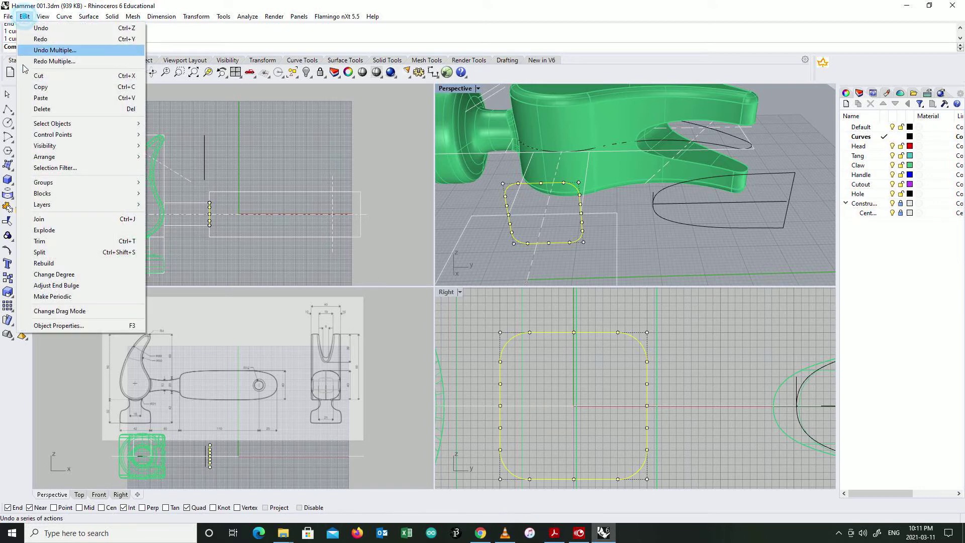
click(48, 220)
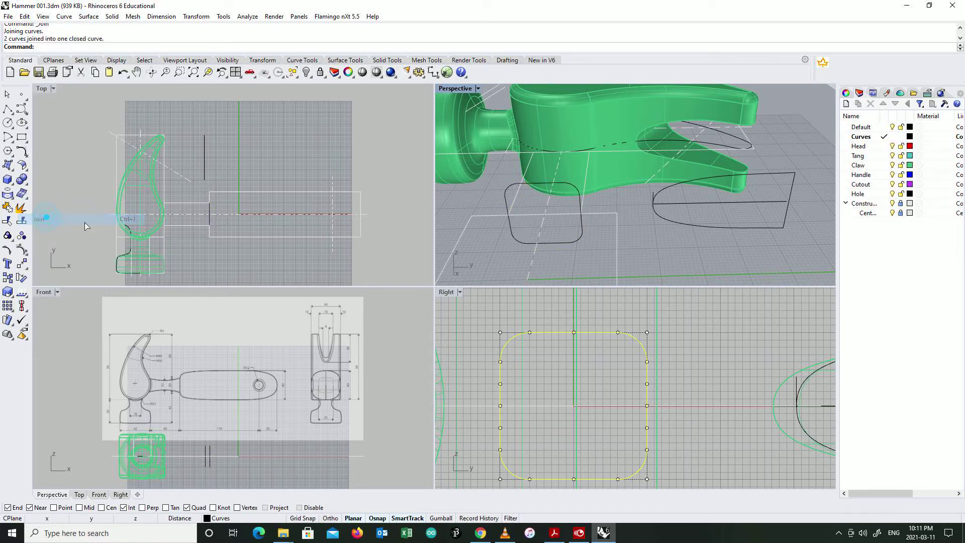
click(509, 253)
mouse_move(509, 252)
right_down()
mouse_move(528, 248)
mouse_move(502, 257)
right_up()
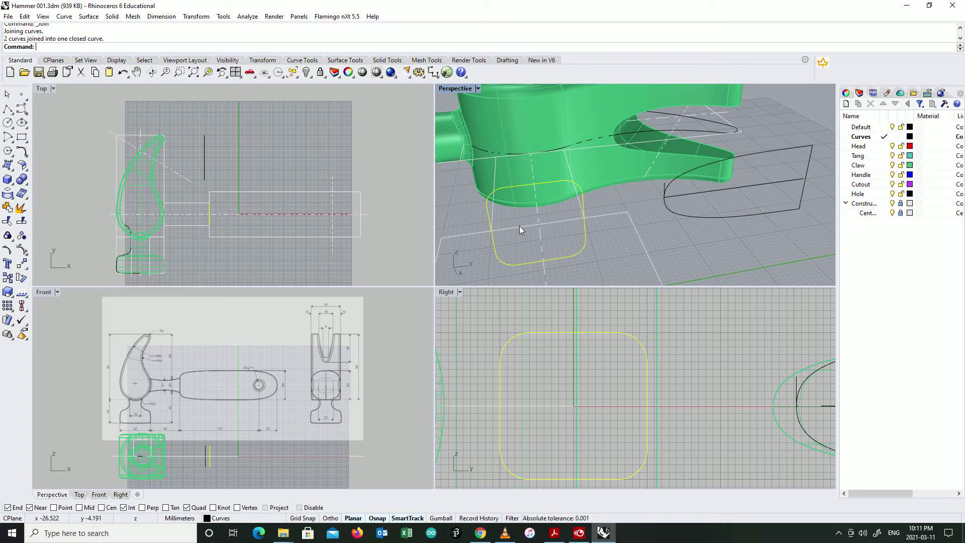
Examine the tang construction area in the Top view and the tang's dimensions in the Front view's reference drawing
mouse_move(220, 244)
right_down()
mouse_move(181, 250)
mouse_move(252, 235)
right_up()
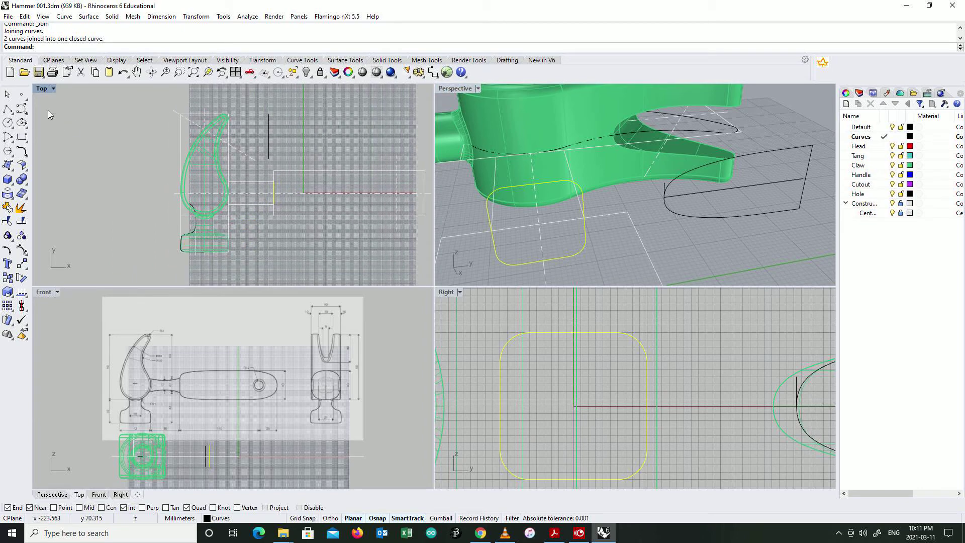
double_click(41, 89)
scroll(490, 328, up, 4)
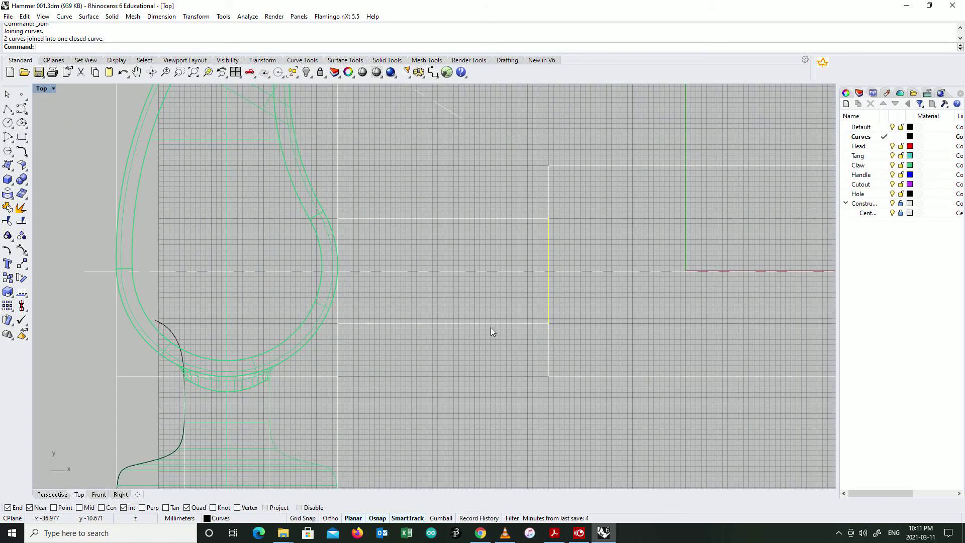
click(480, 298)
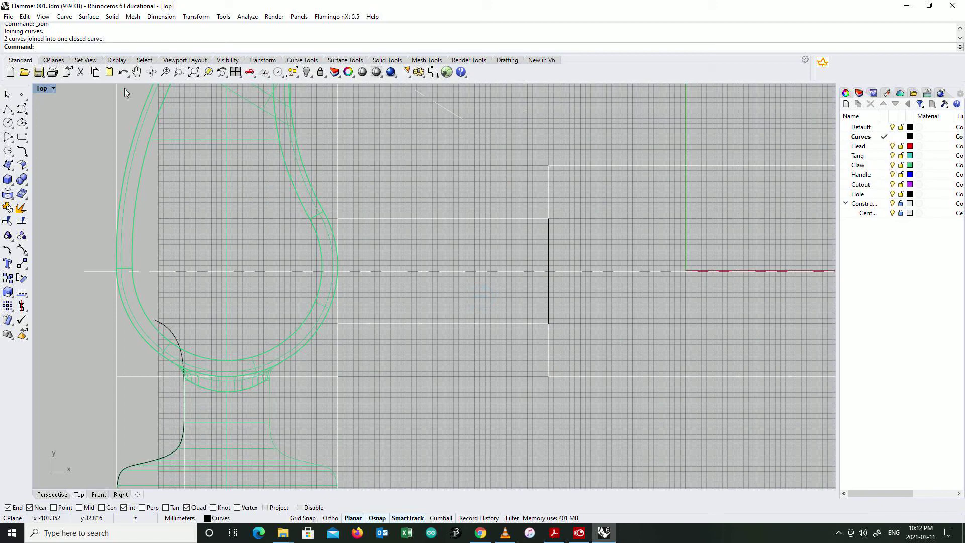
click(65, 18)
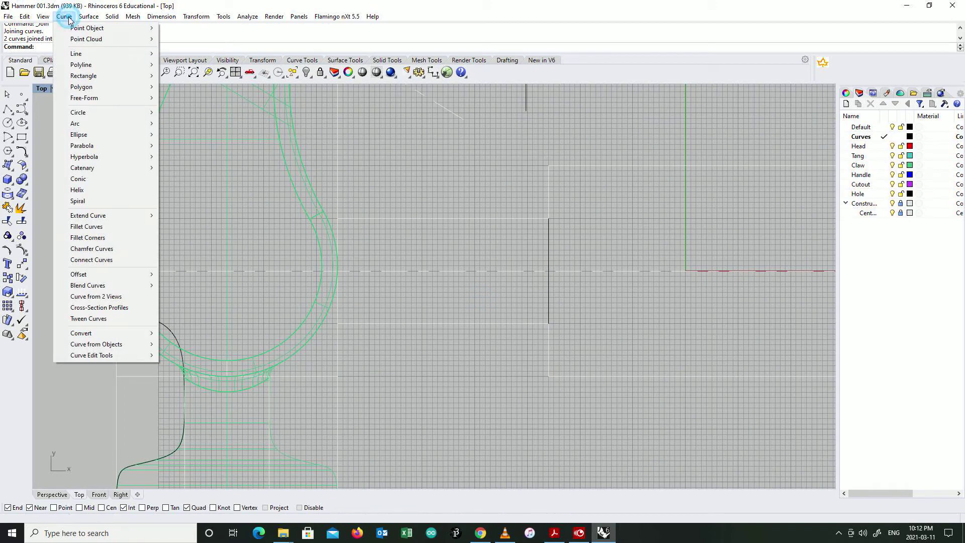
click(453, 254)
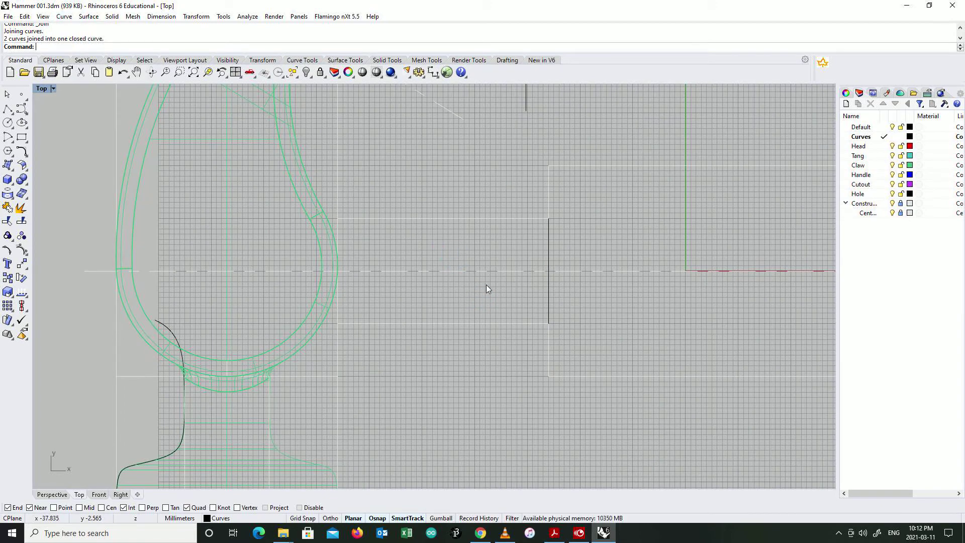
scroll(487, 286, down, 5)
double_click(44, 89)
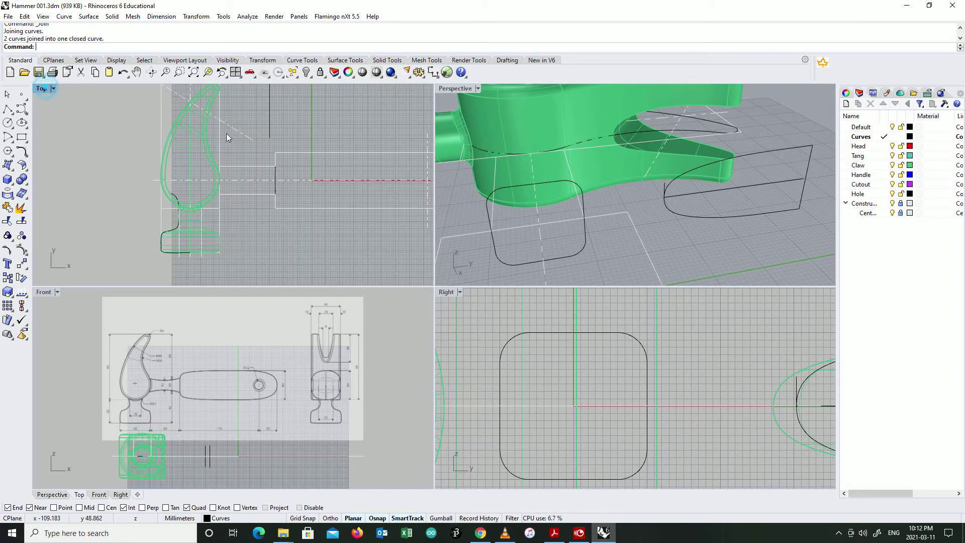
scroll(172, 388, up, 10)
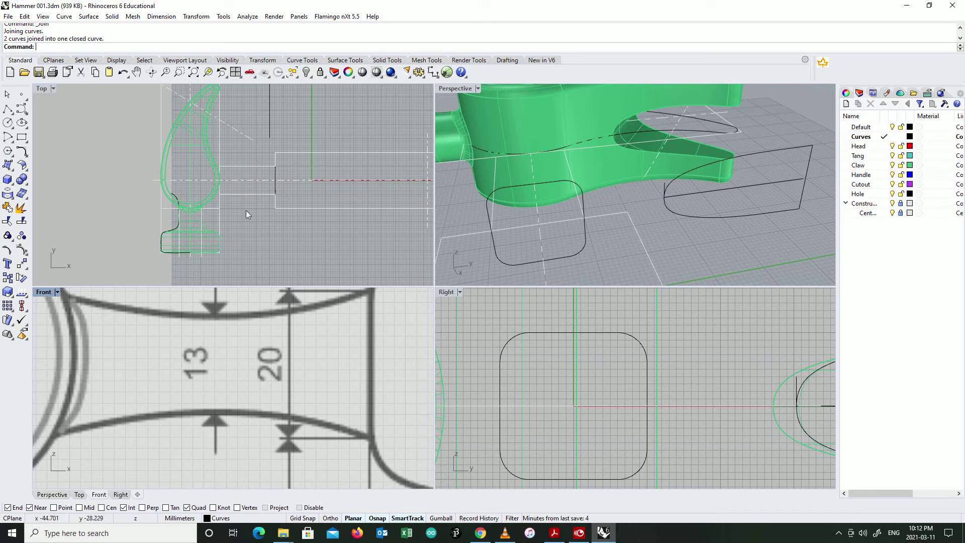
Place a single point in the Top view midway along the tang, about 6.5 mm below its centerline
scroll(244, 184, up, 5)
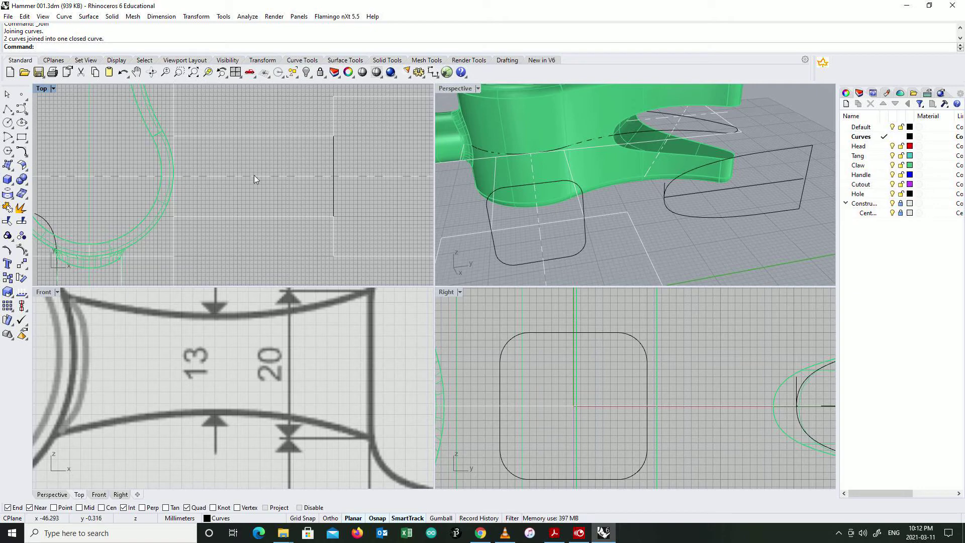
scroll(249, 178, up, 5)
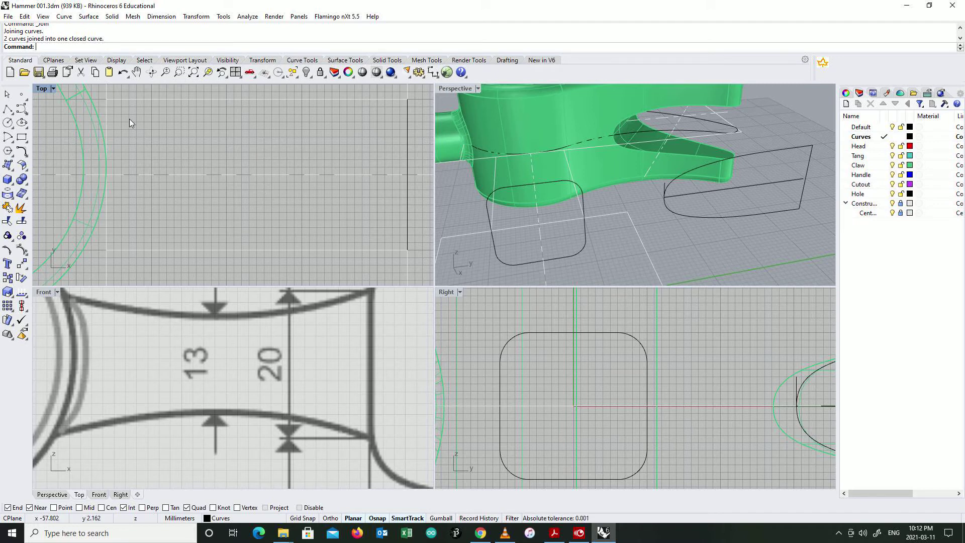
click(64, 17)
mouse_move(135, 32)
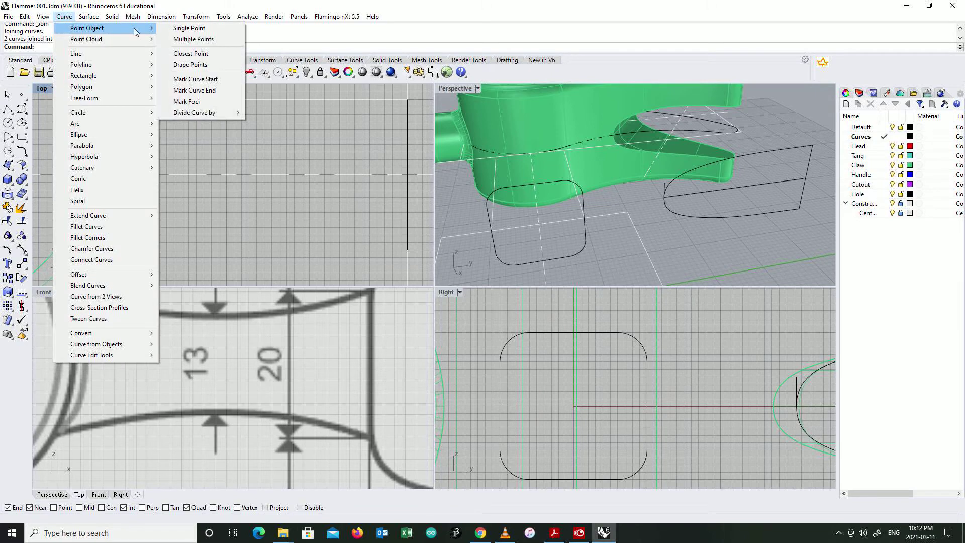
click(187, 28)
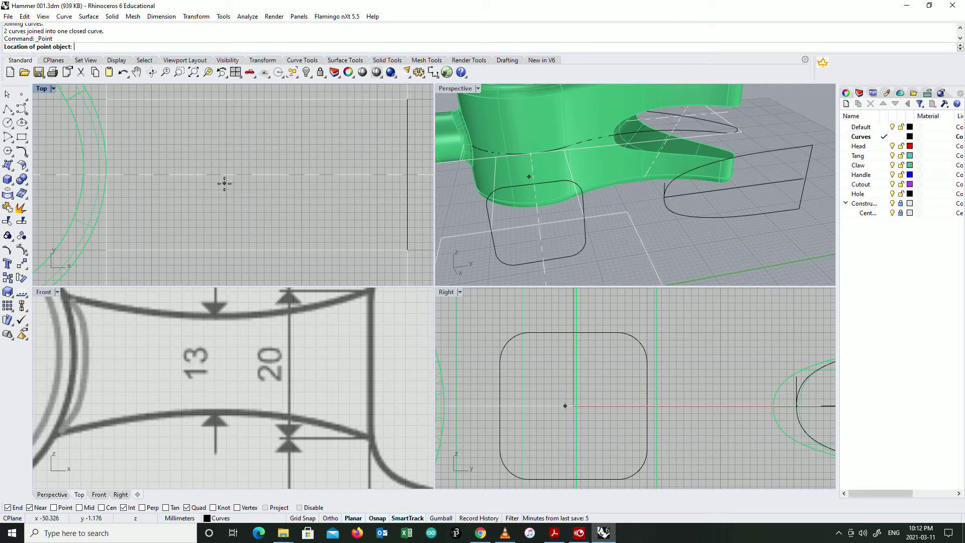
click(226, 224)
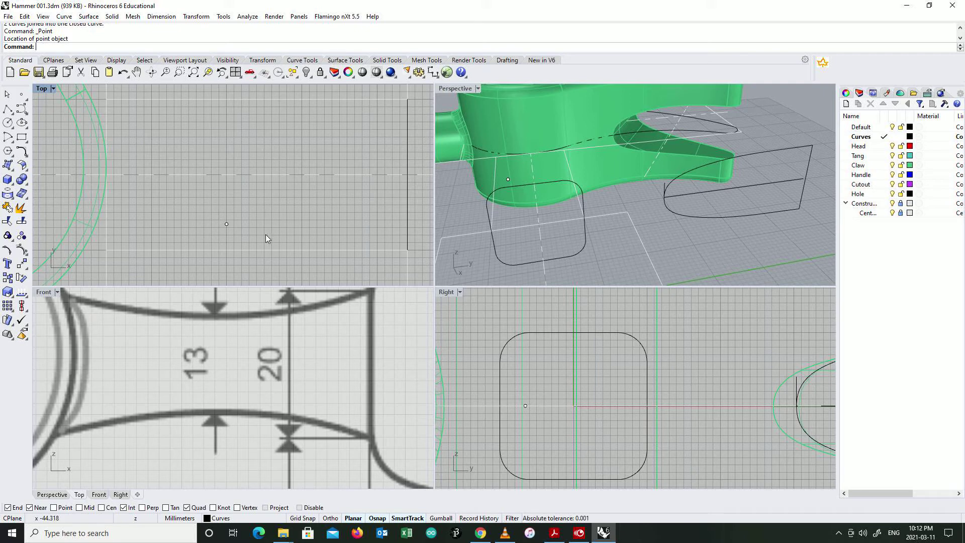
Shift the tang's guide point slightly toward the handle in the Top view, keeping its distance from the centerline
right_drag(253, 215, 276, 173)
click(253, 183)
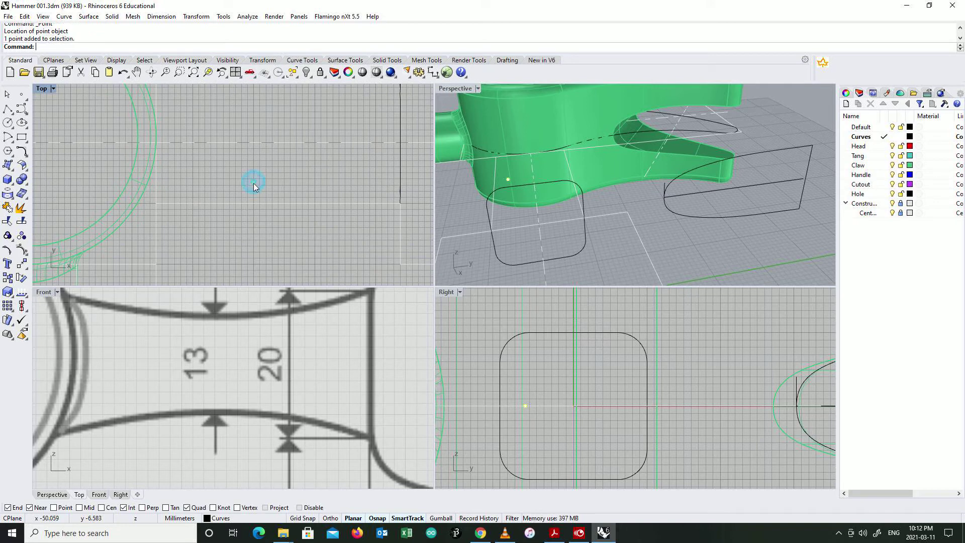
drag(254, 183, 269, 182)
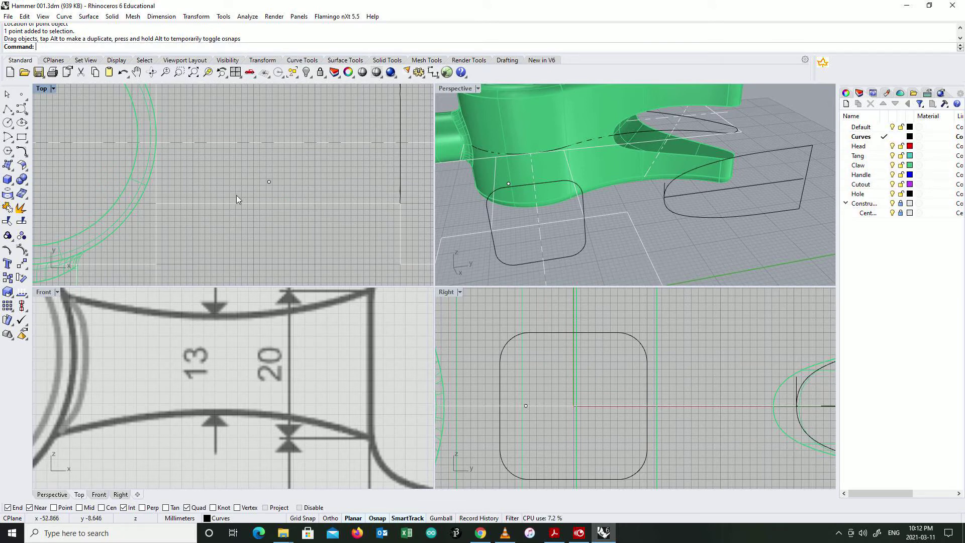
Start an interpolated curve where the tang profile's side meets the construction line, and pass it through the guide point with Point snapping enabled
click(64, 17)
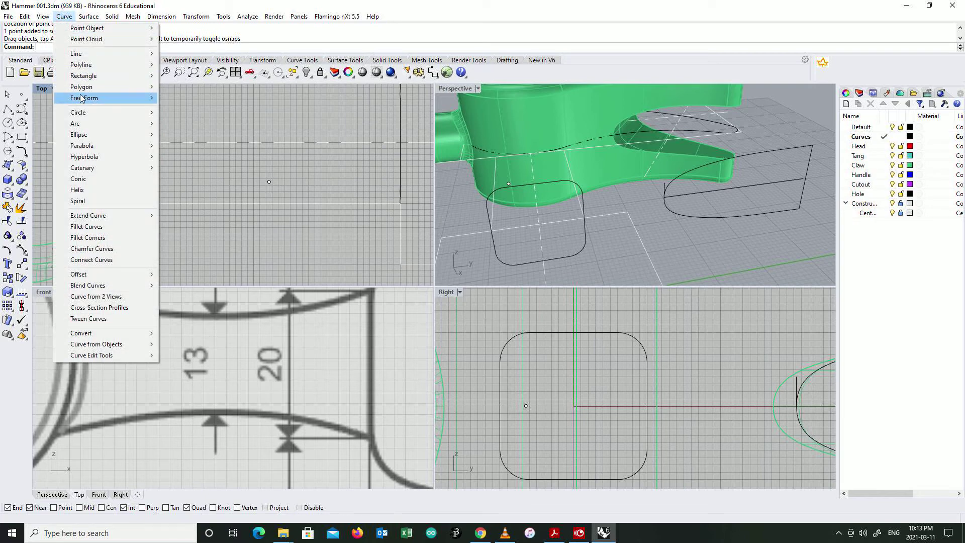
mouse_move(83, 98)
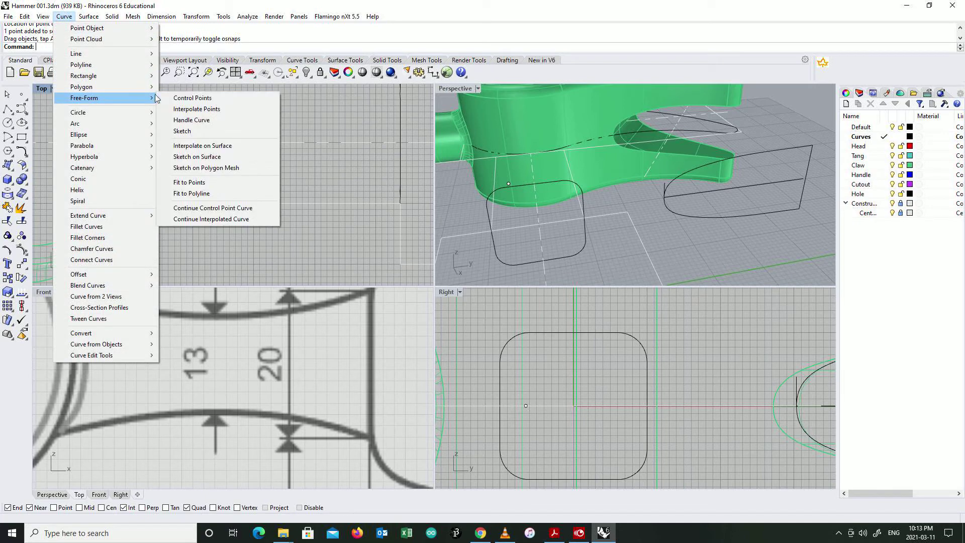
click(212, 111)
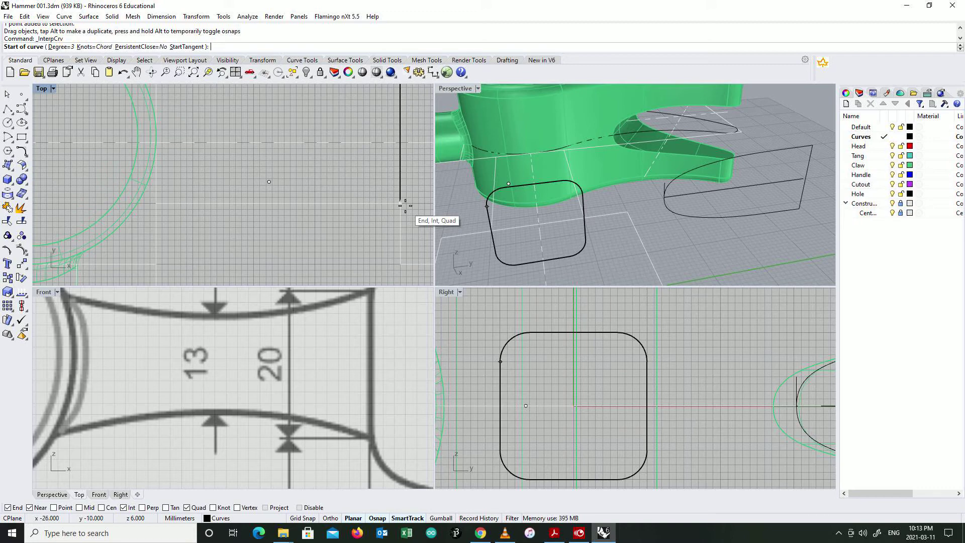
right_drag(452, 216, 511, 255)
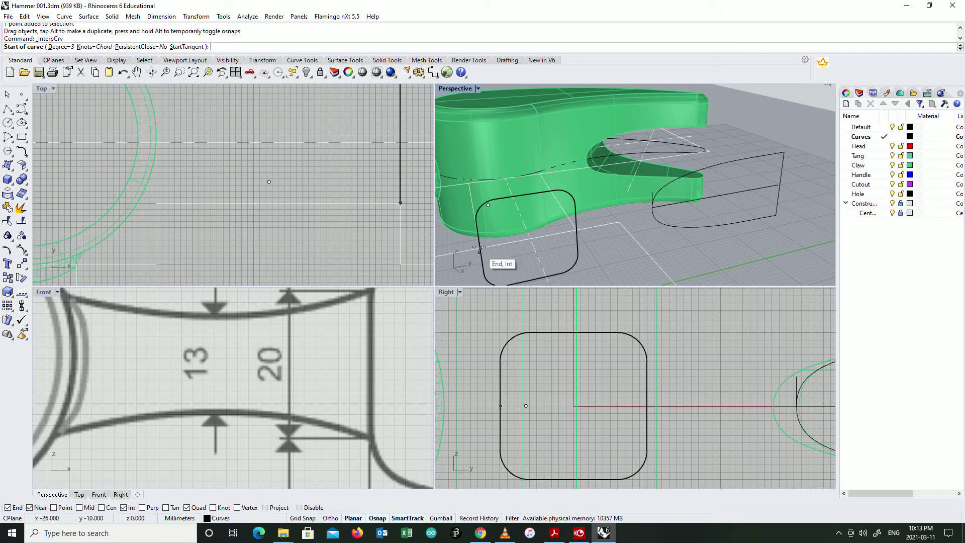
right_drag(479, 247, 475, 256)
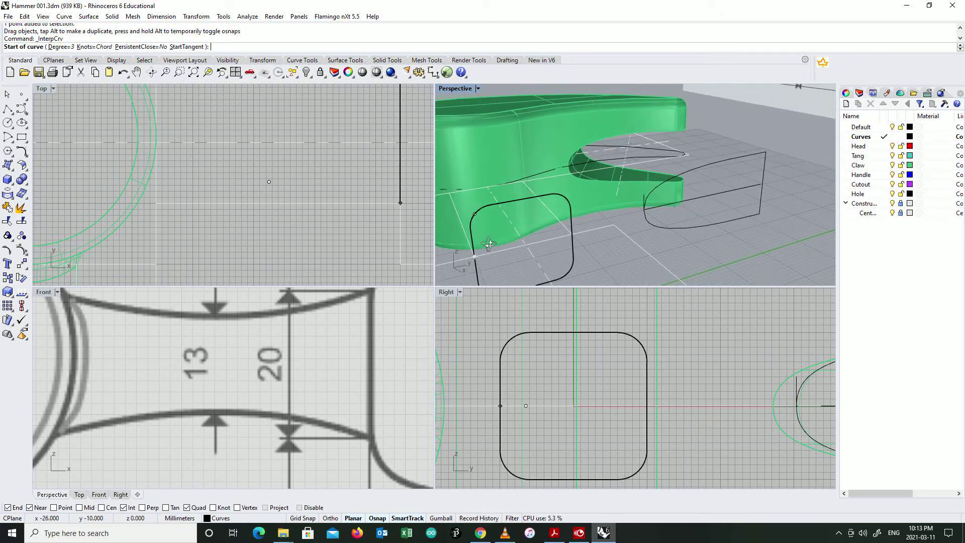
click(475, 257)
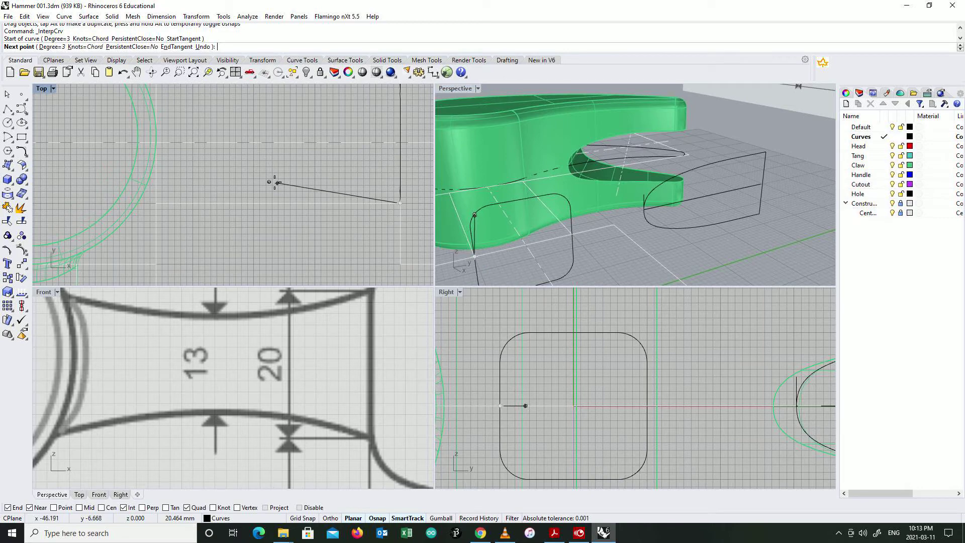
click(54, 508)
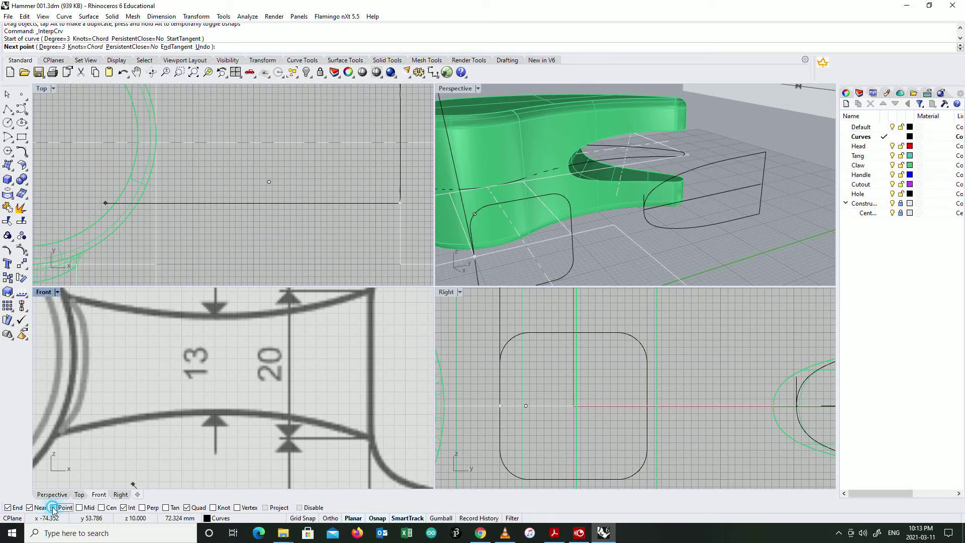
click(269, 182)
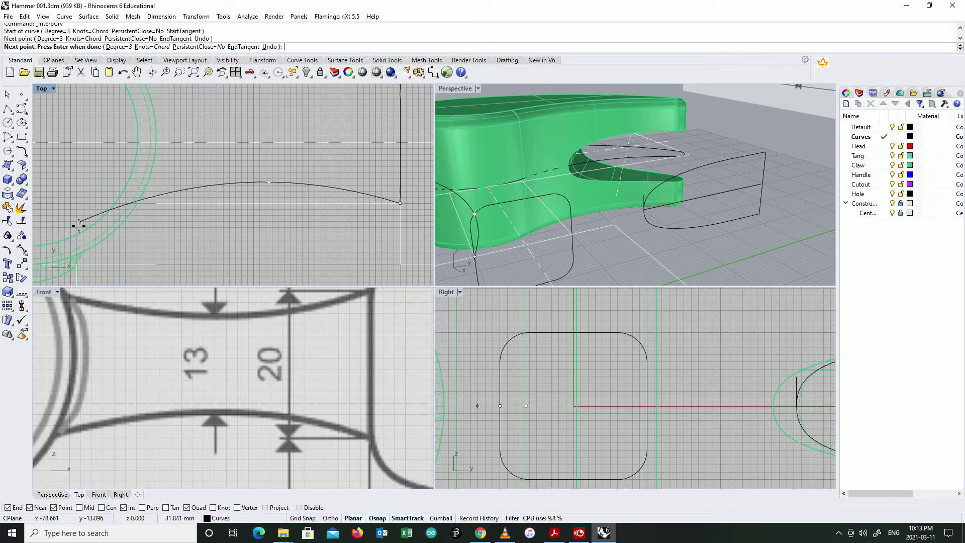
Continue the tang edge curve through the construction corner at the claw's edge and end it about 17.6 mm farther, inside the claw
right_drag(68, 218, 202, 215)
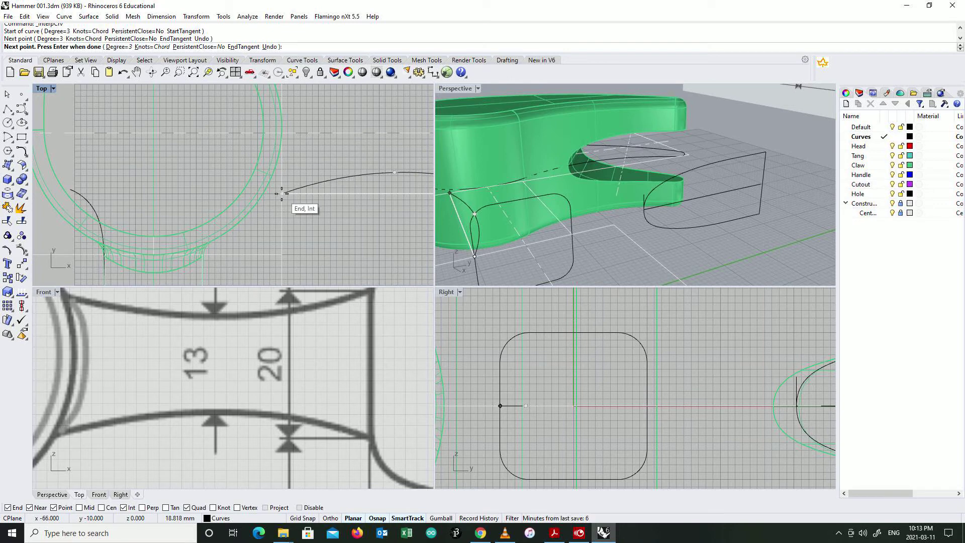
click(281, 193)
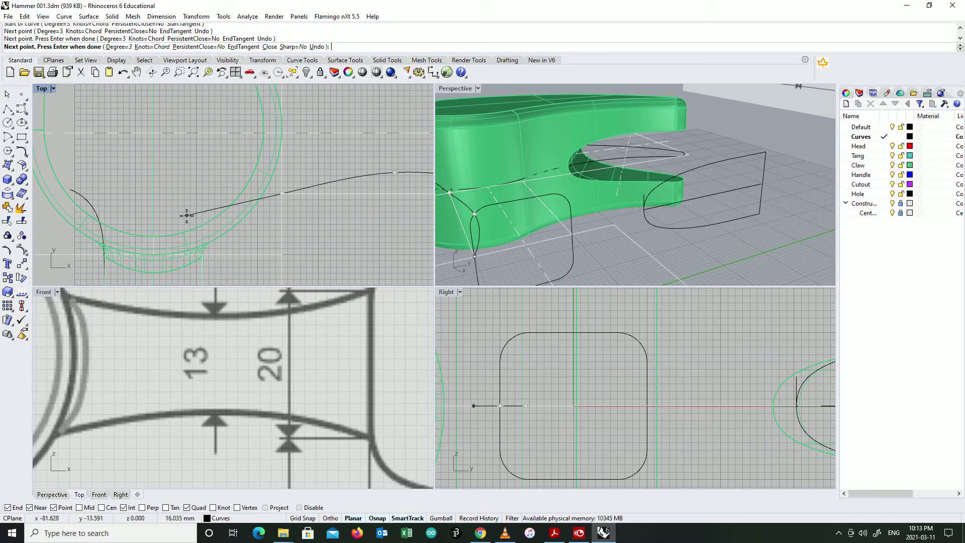
scroll(186, 218, up, 1)
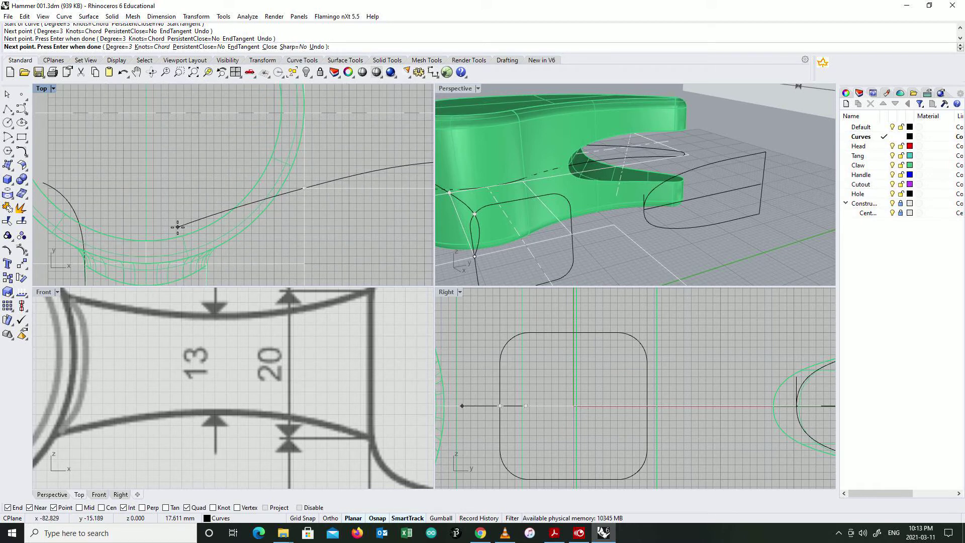
click(178, 226)
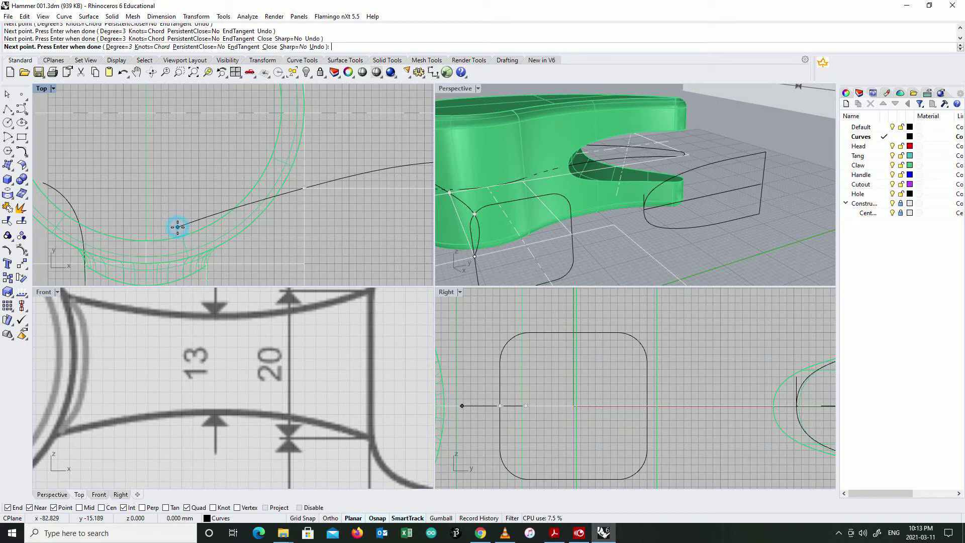
key(Return)
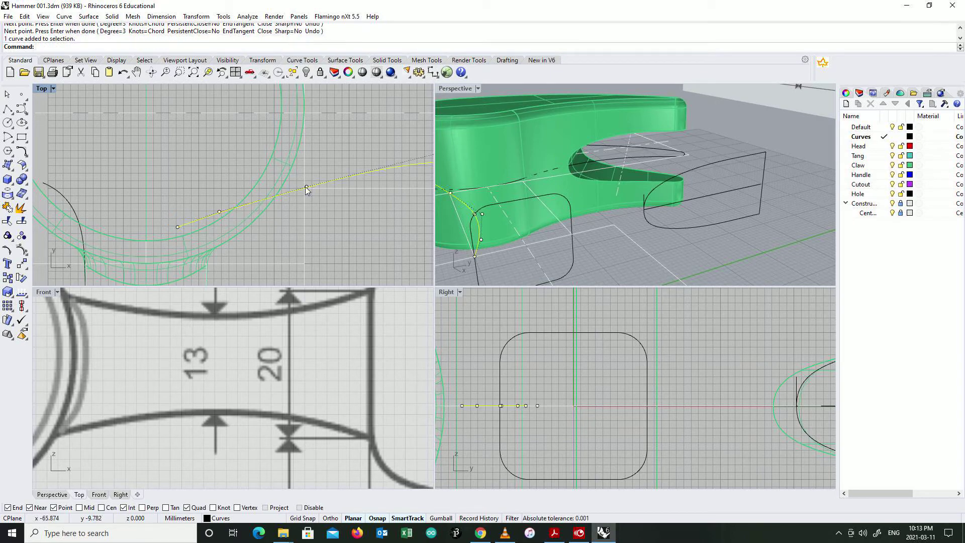
Examine the tang edge curve in the Top view, including its bend at the guide point and its overlap with the claw
scroll(337, 209, down, 10)
right_drag(379, 219, 339, 212)
scroll(335, 188, up, 7)
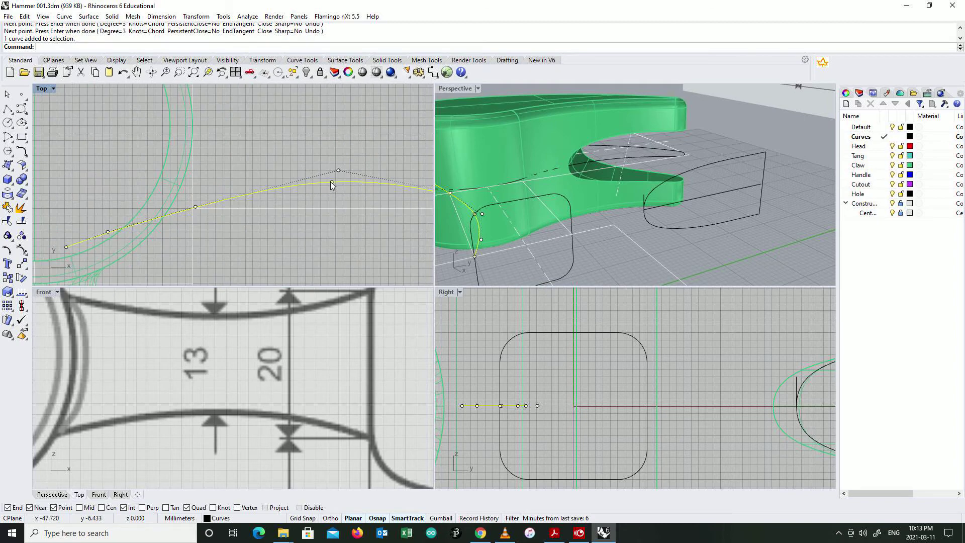
scroll(332, 209, down, 7)
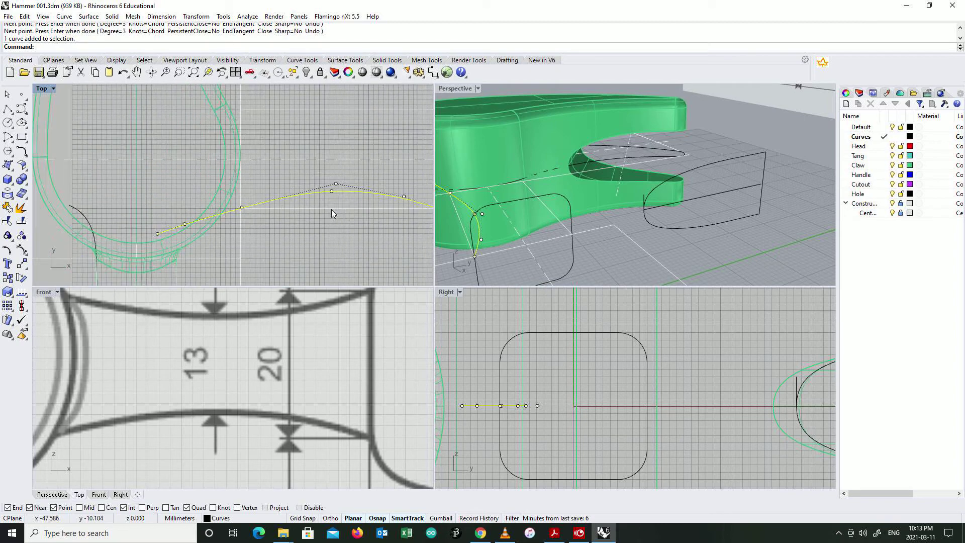
click(356, 228)
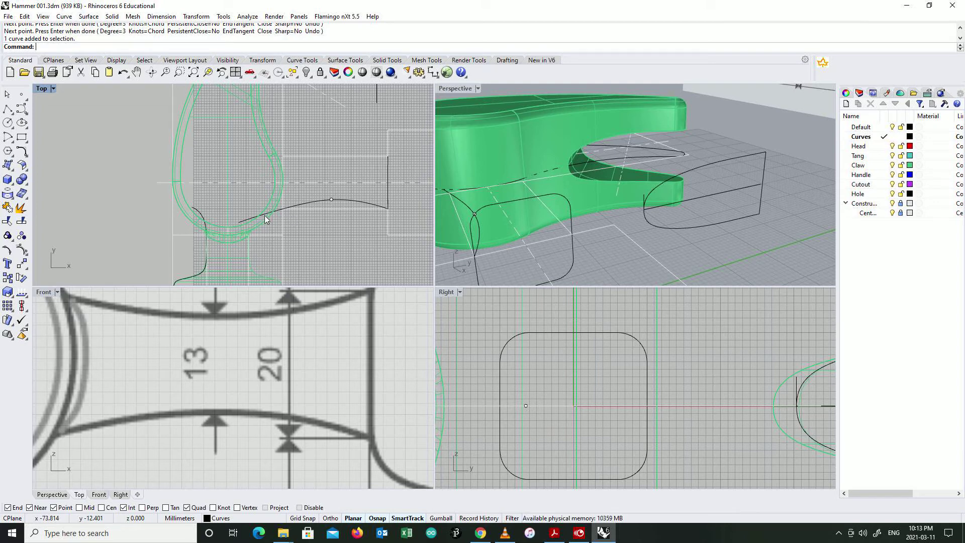
scroll(269, 215, up, 7)
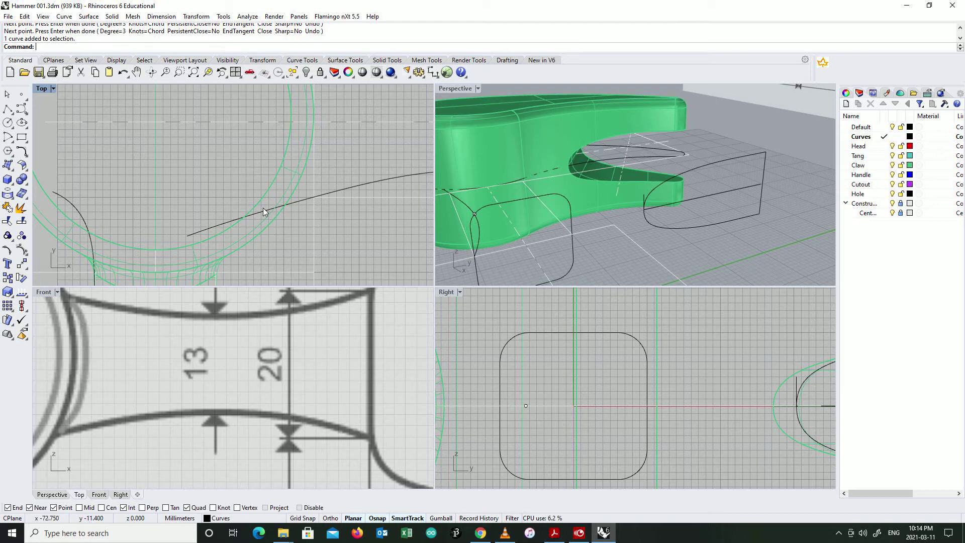
scroll(273, 215, down, 3)
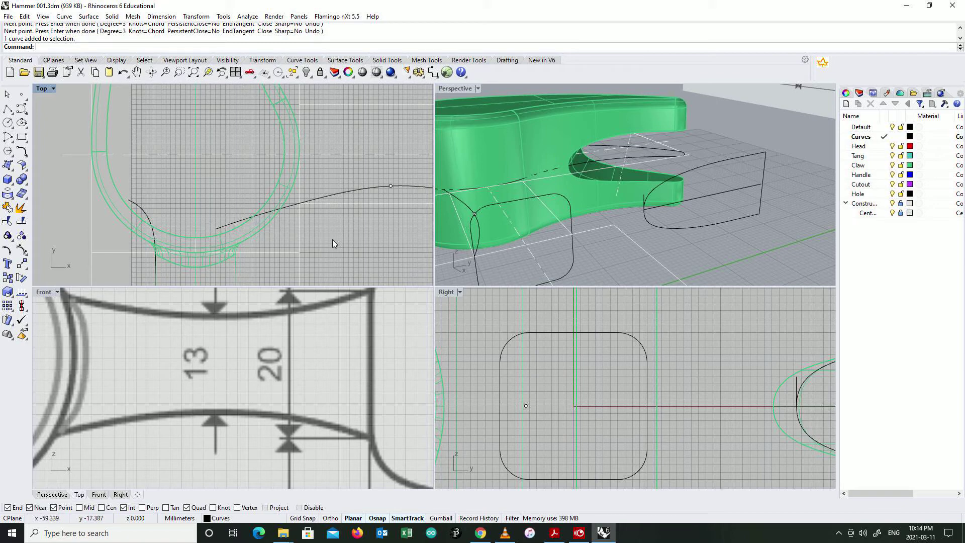
scroll(331, 225, down, 2)
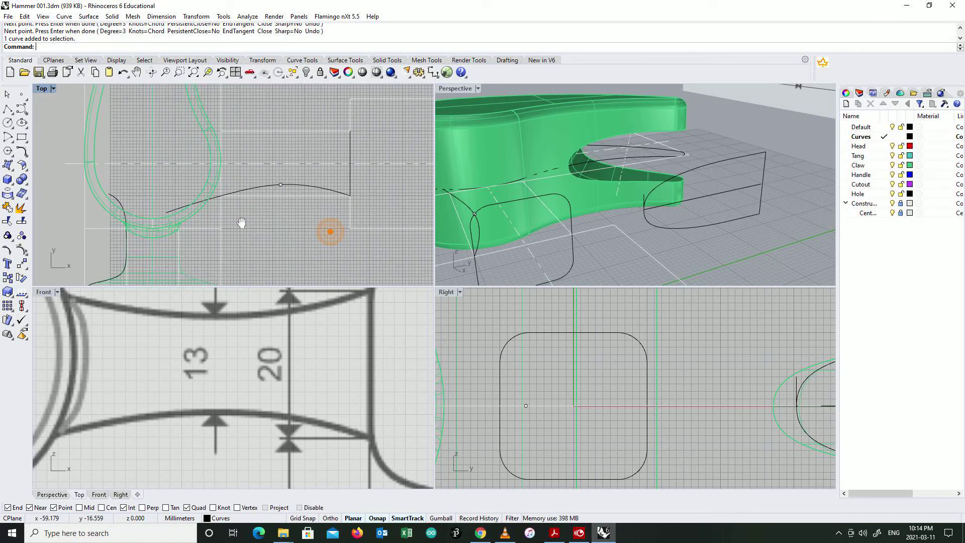
Mirror the tang edge curve across the horizontal centerline in the Top view, keeping the original
click(296, 189)
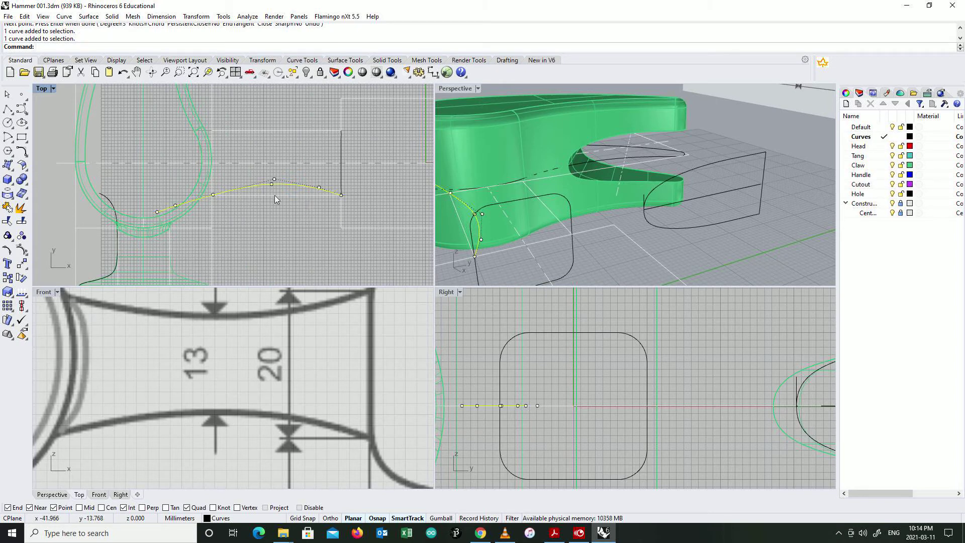
click(196, 16)
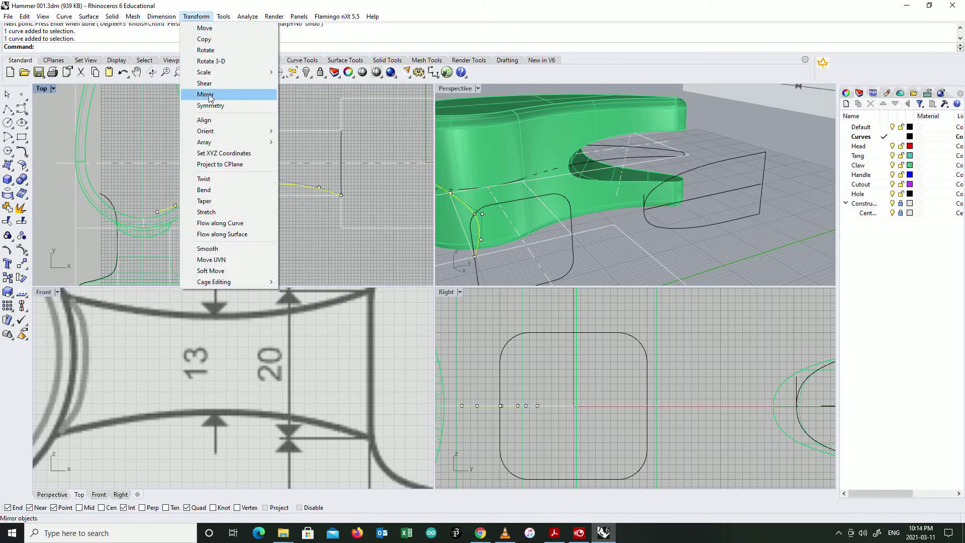
click(212, 90)
click(341, 162)
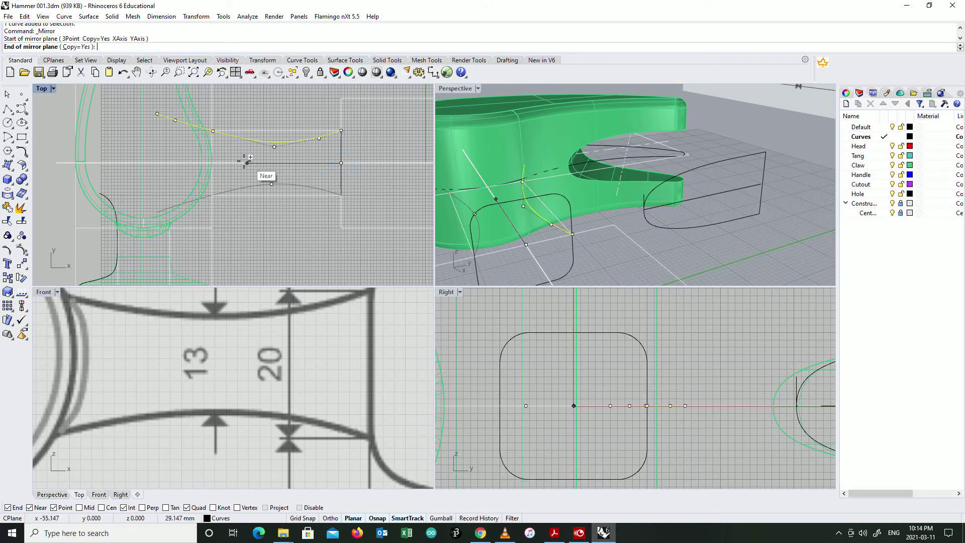
click(224, 164)
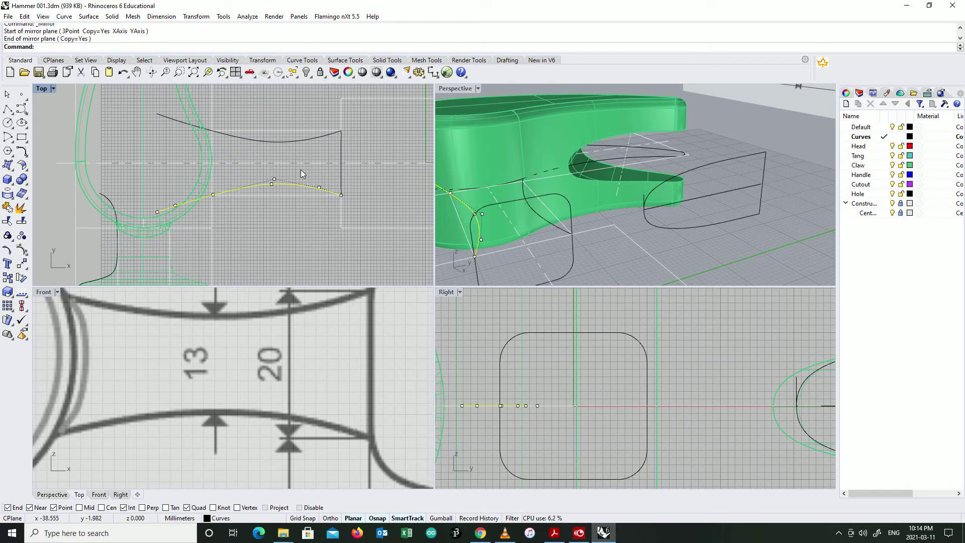
Start a two-rail sweep in the maximized Perspective view, using both tang edge curves as rails and the closed rounded profile as cross section
scroll(518, 219, down, 4)
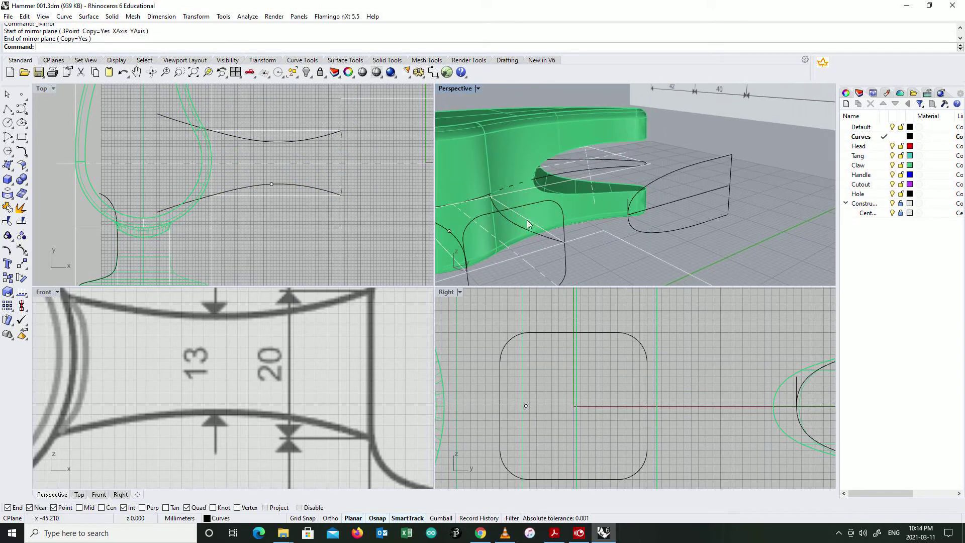
double_click(452, 88)
right_click(193, 72)
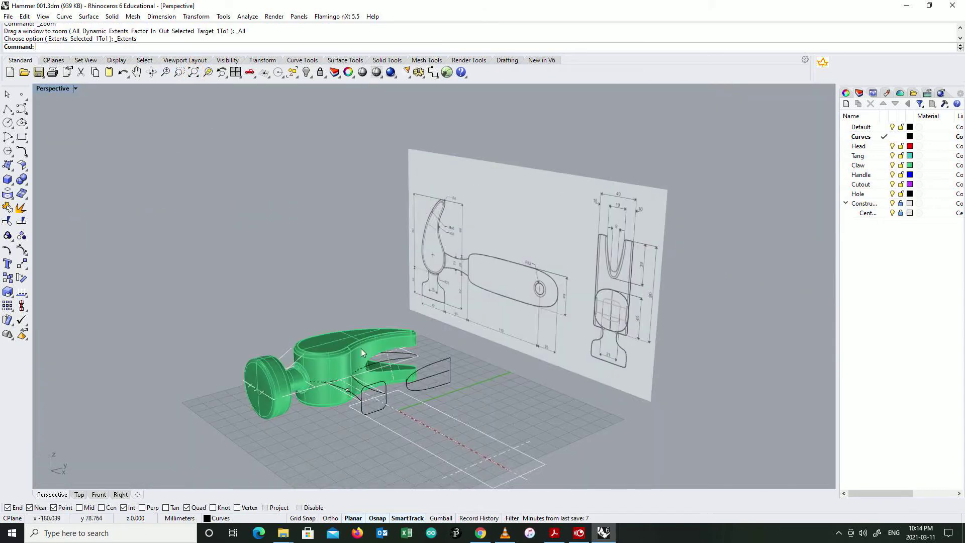
scroll(384, 426, up, 7)
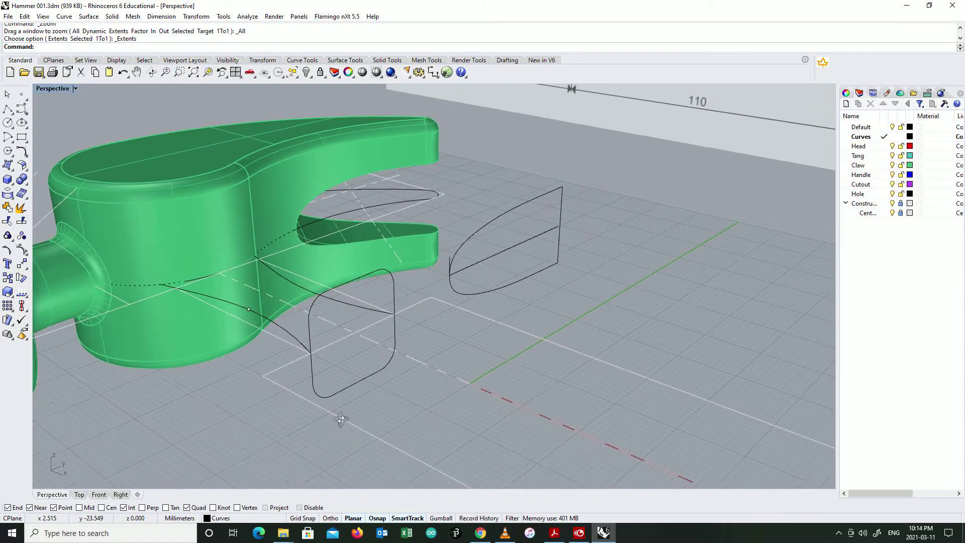
scroll(335, 419, up, 1)
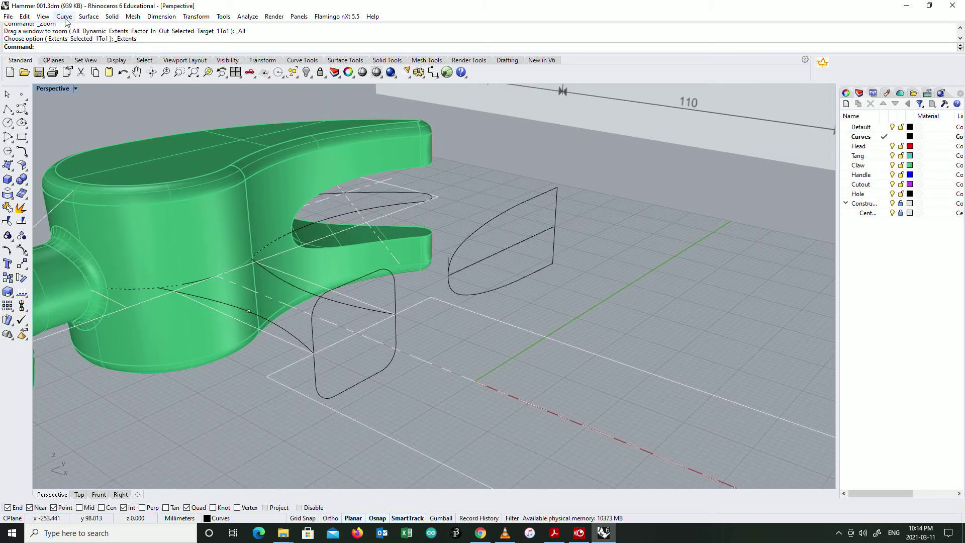
click(89, 17)
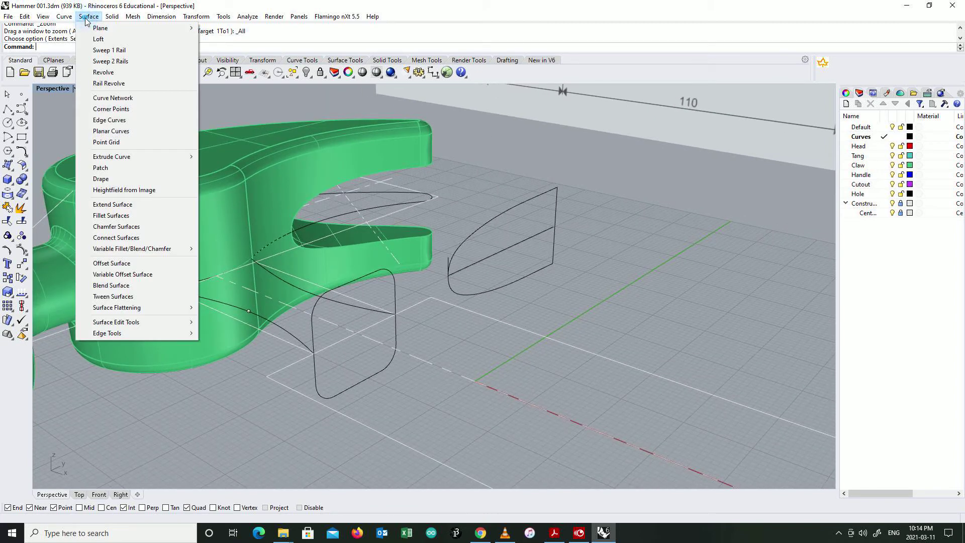
click(97, 62)
click(282, 328)
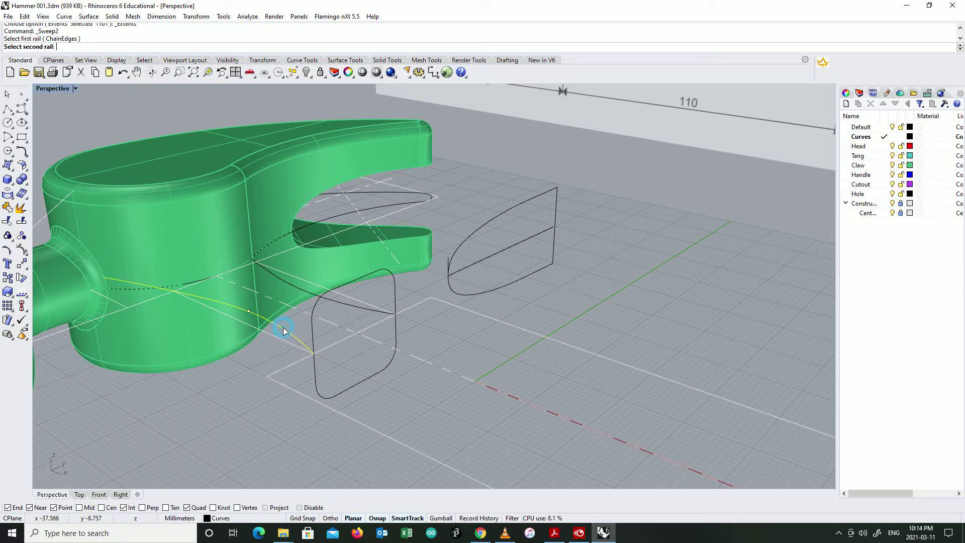
click(304, 291)
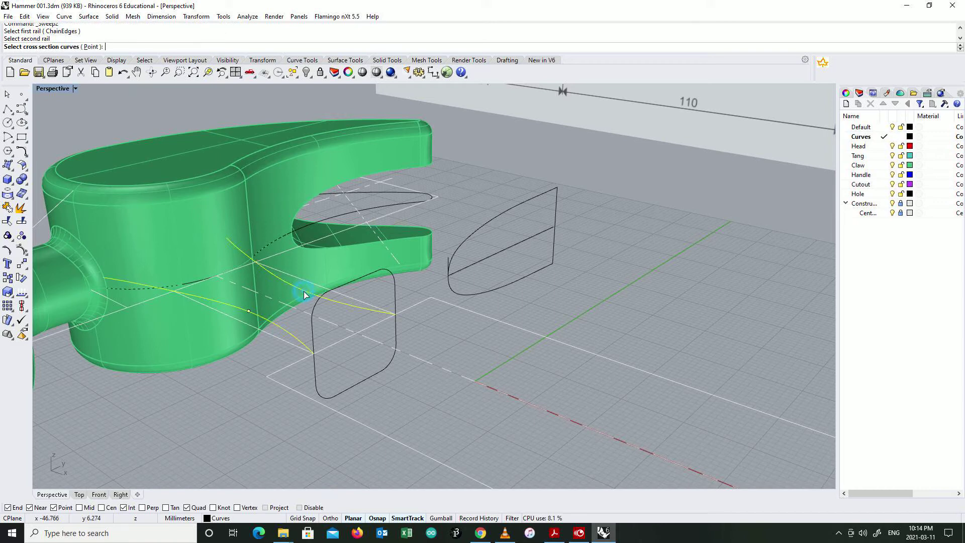
click(395, 285)
right_click(407, 287)
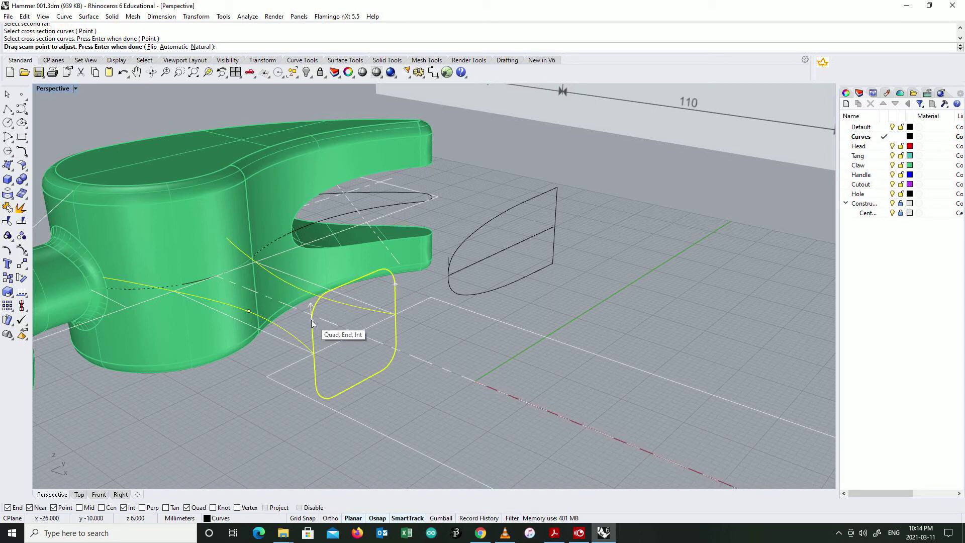
Move the profile's seam point to its junction with the first rail and create the sweep without changing the cross sections
drag(312, 324, 313, 354)
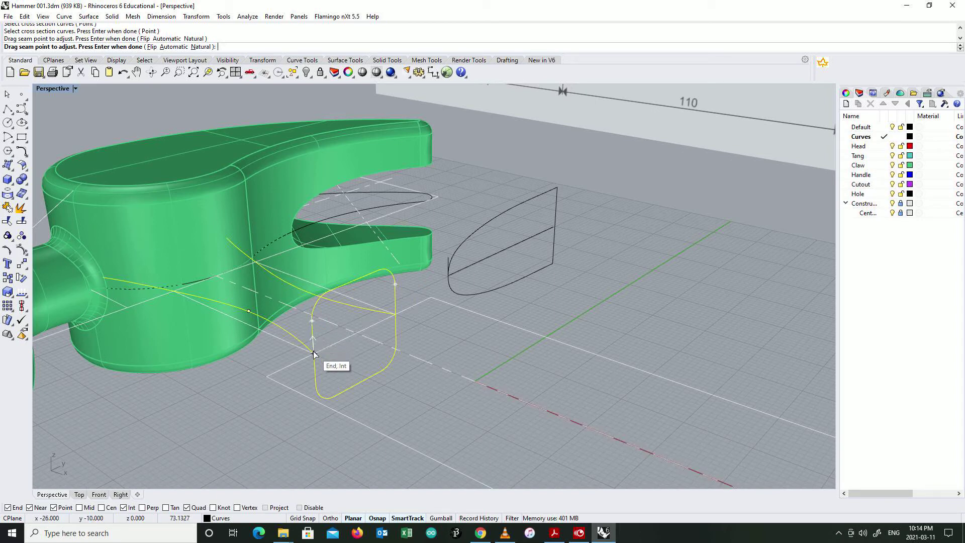
click(327, 354)
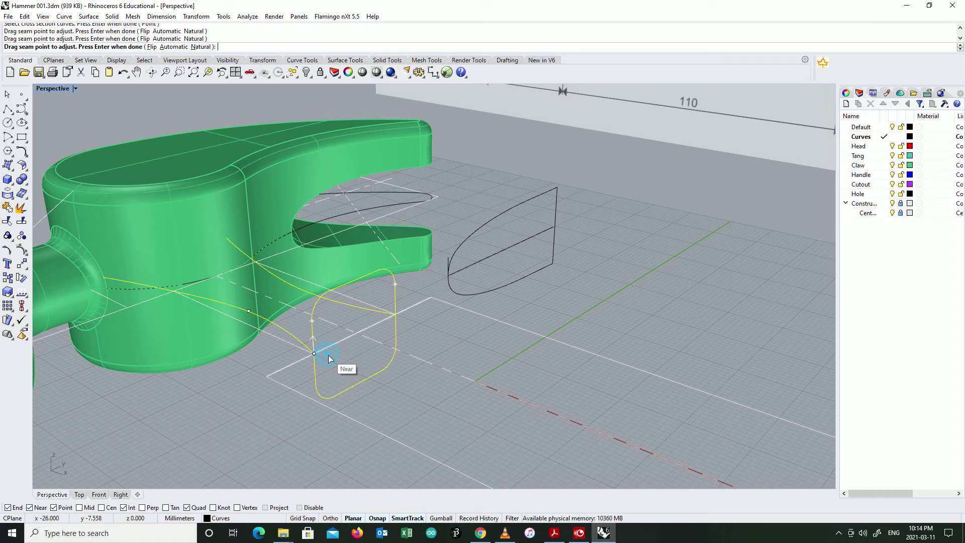
right_click(357, 366)
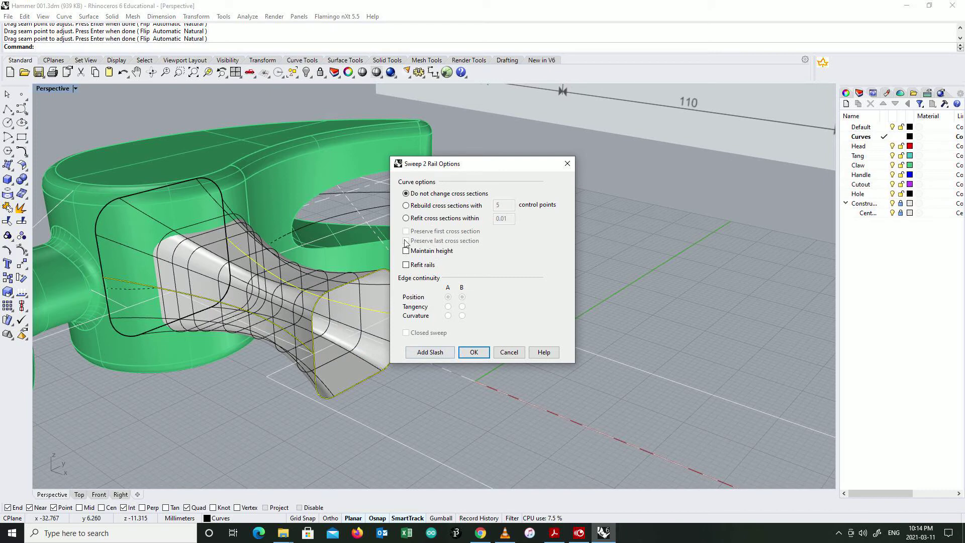
click(472, 353)
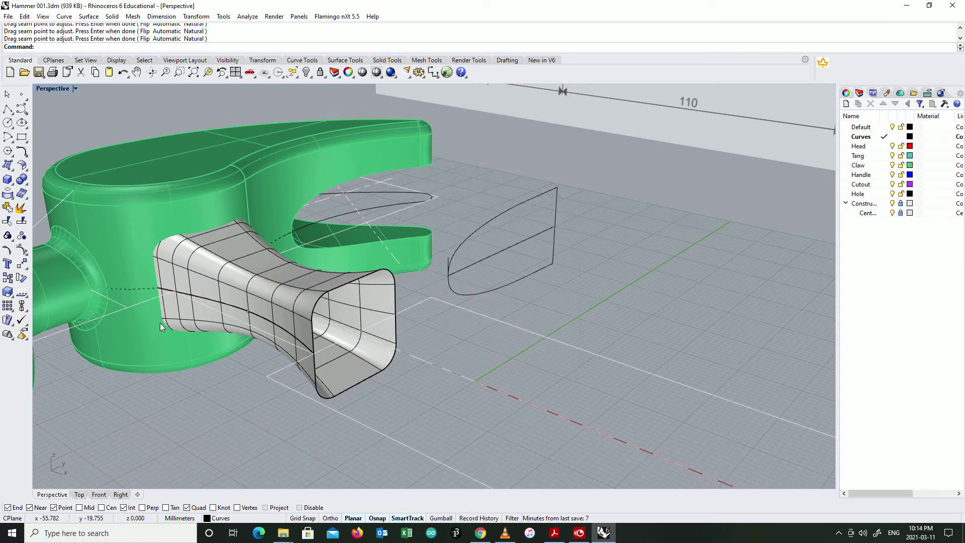
Cap the planar open ends of the swept tang surface to make it a closed solid
mouse_move(164, 326)
right_down()
mouse_move(201, 359)
mouse_move(189, 370)
mouse_move(287, 376)
mouse_move(179, 384)
right_up()
click(264, 294)
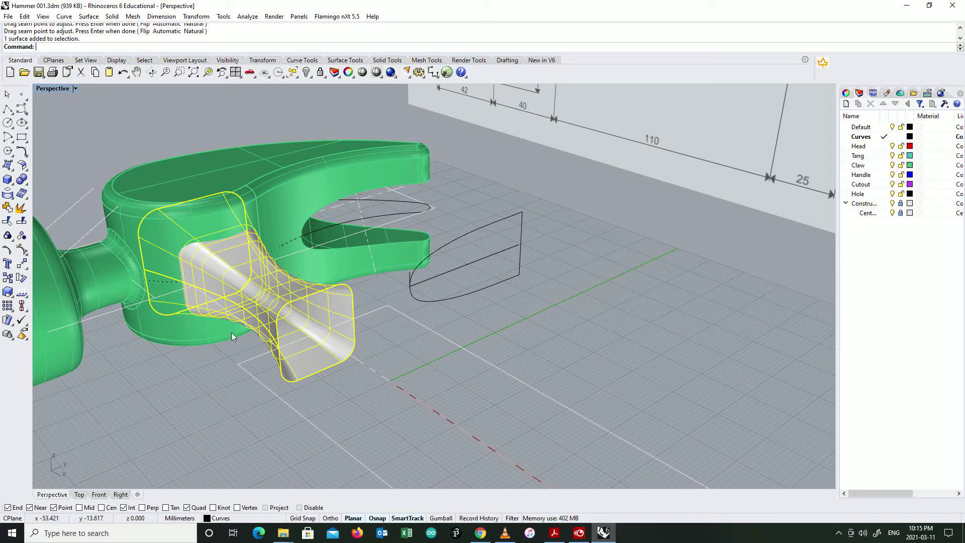
click(111, 16)
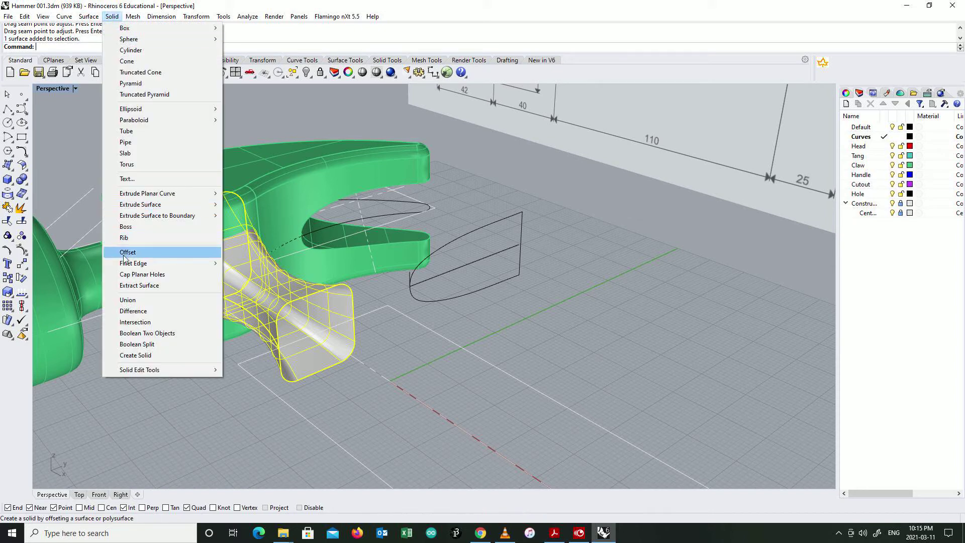
click(137, 275)
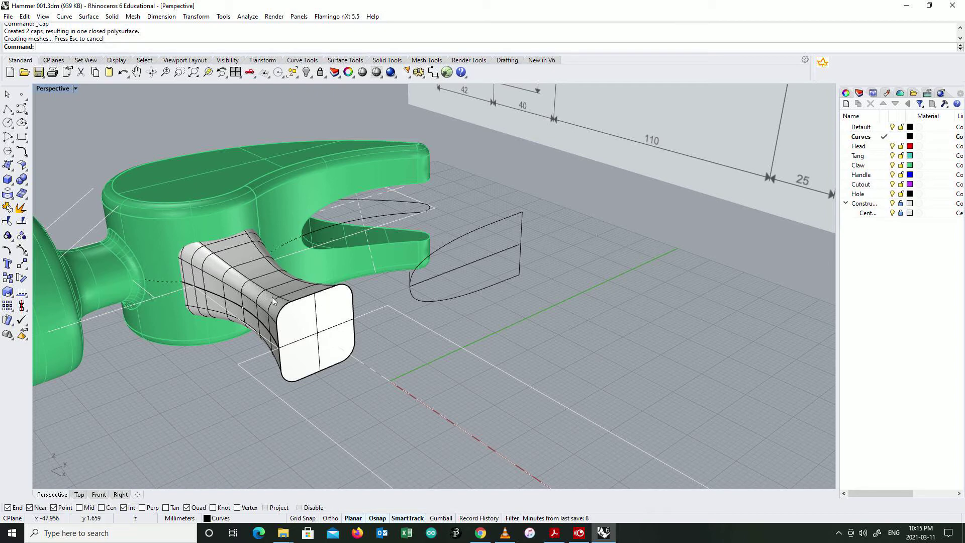
click(189, 222)
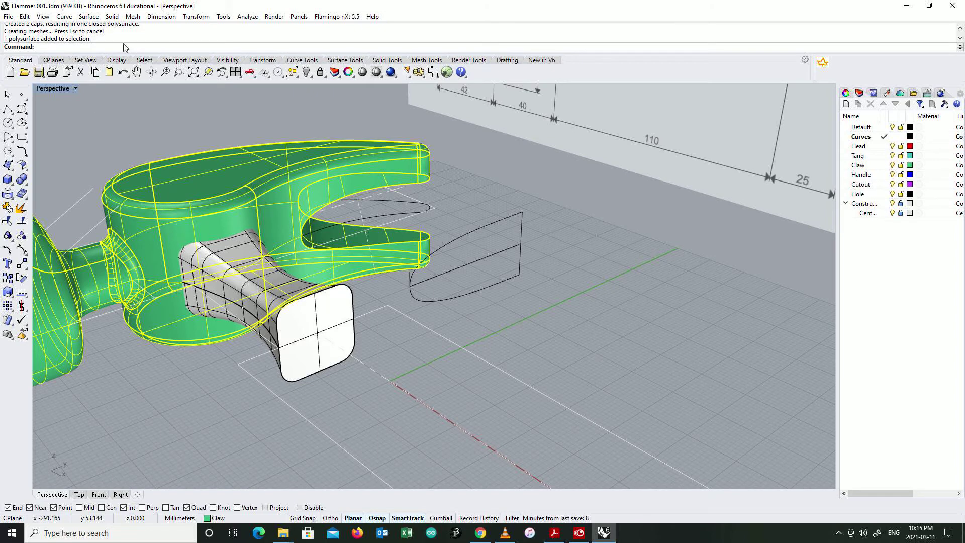
click(112, 16)
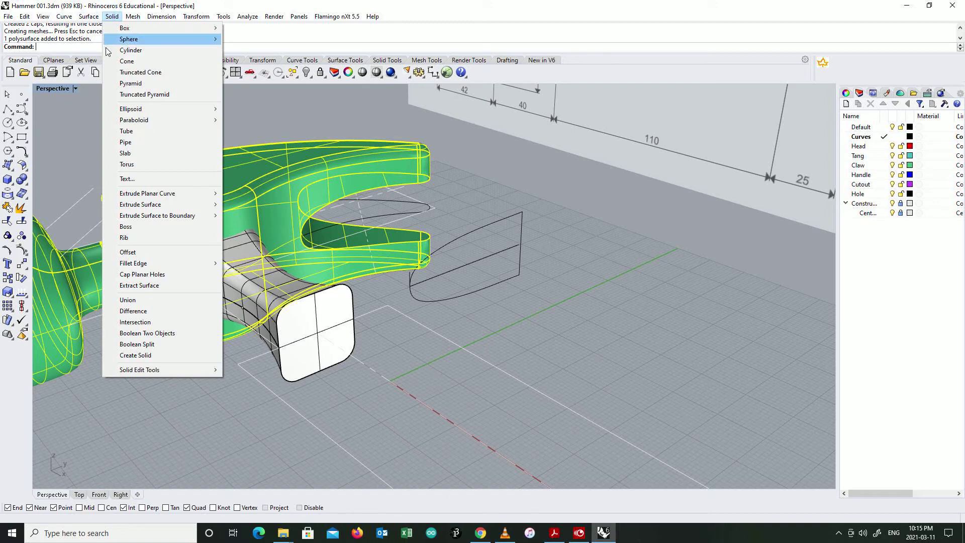
click(127, 300)
click(233, 296)
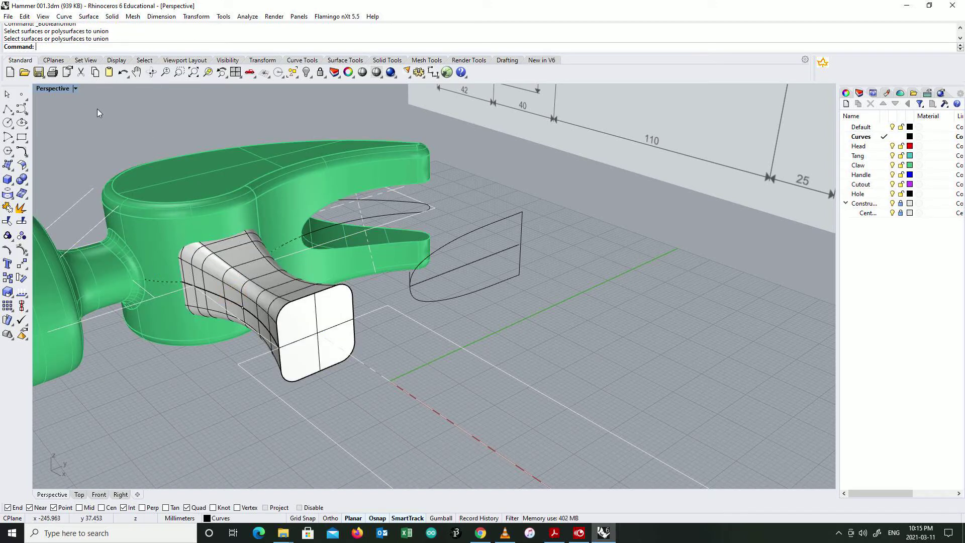
Boolean union the green claw body with the capped tang solid
key(Return)
click(192, 180)
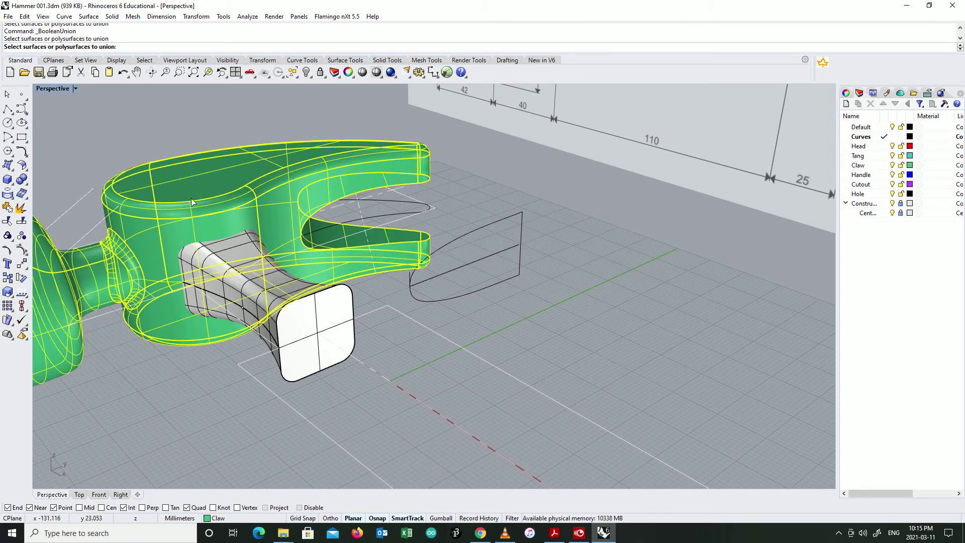
click(287, 328)
right_click(205, 384)
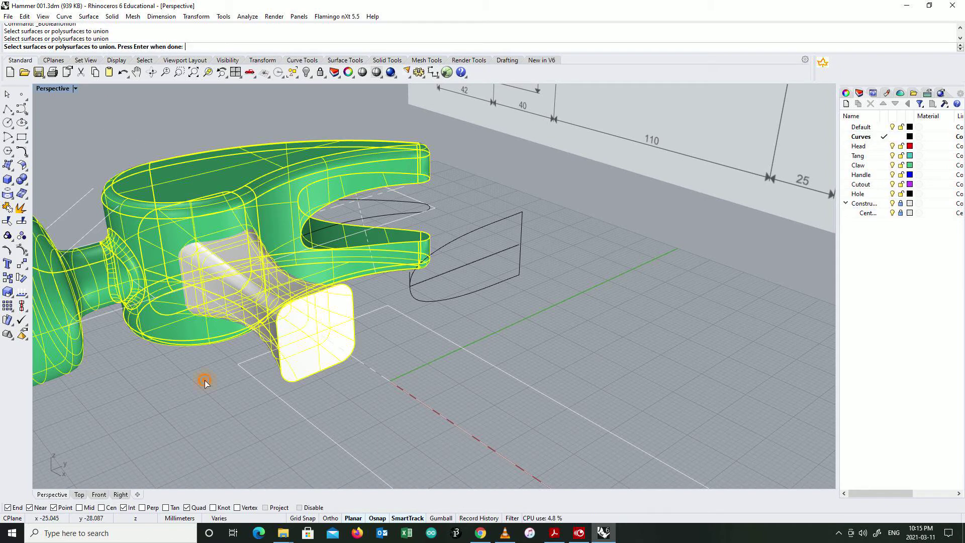
Try to fillet the edge loop where the tang meets the claw, setting the next radius to 2 with the edge already selected
scroll(195, 248, up, 5)
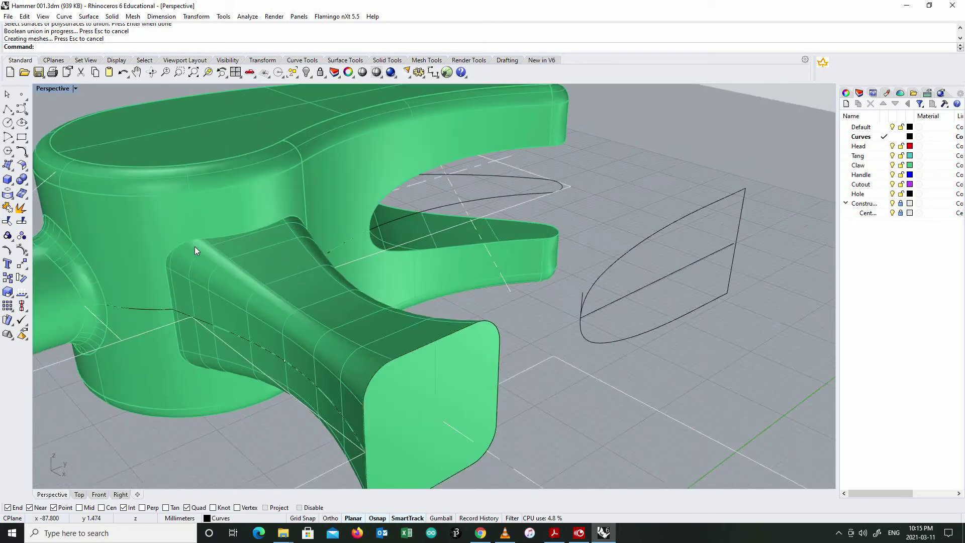
scroll(194, 246, up, 2)
scroll(195, 246, down, 5)
right_drag(192, 258, 211, 292)
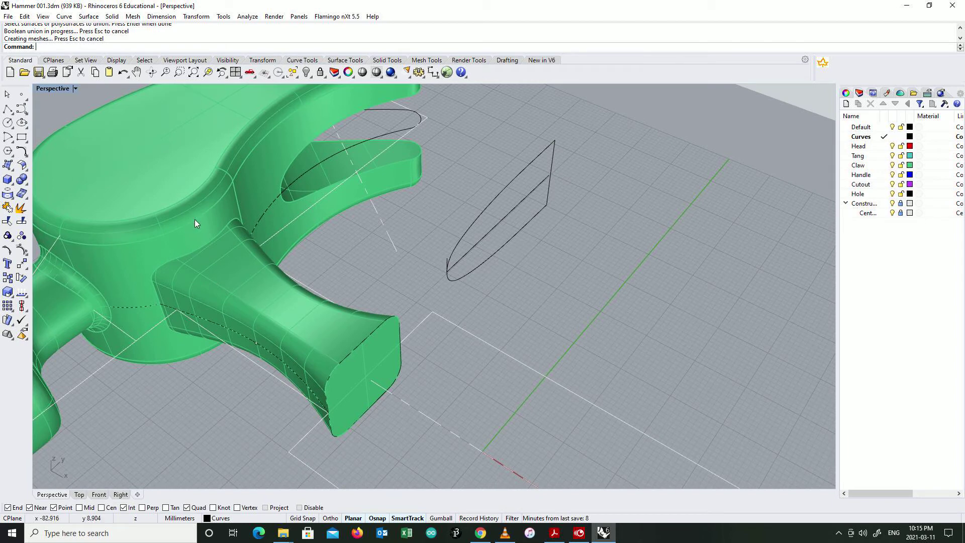
click(112, 16)
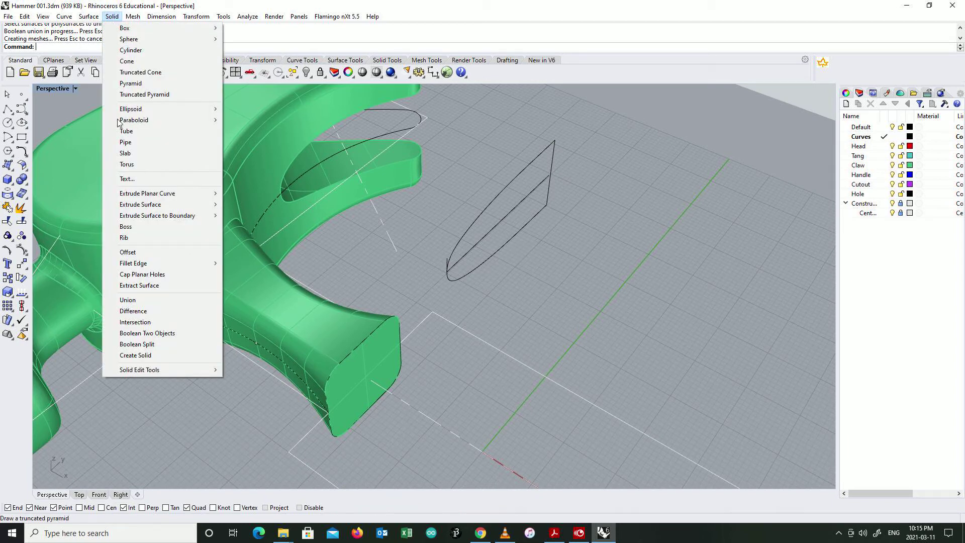
mouse_move(187, 264)
click(235, 264)
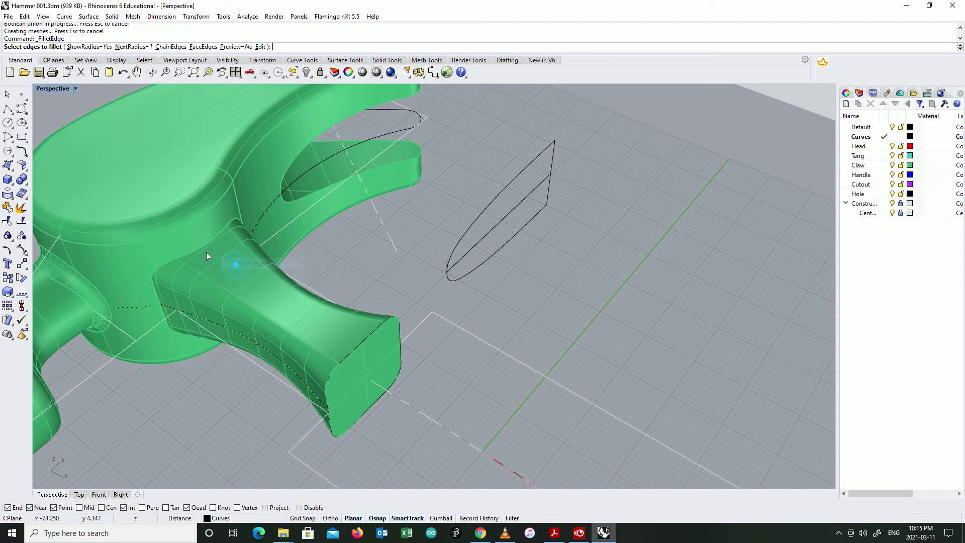
click(200, 251)
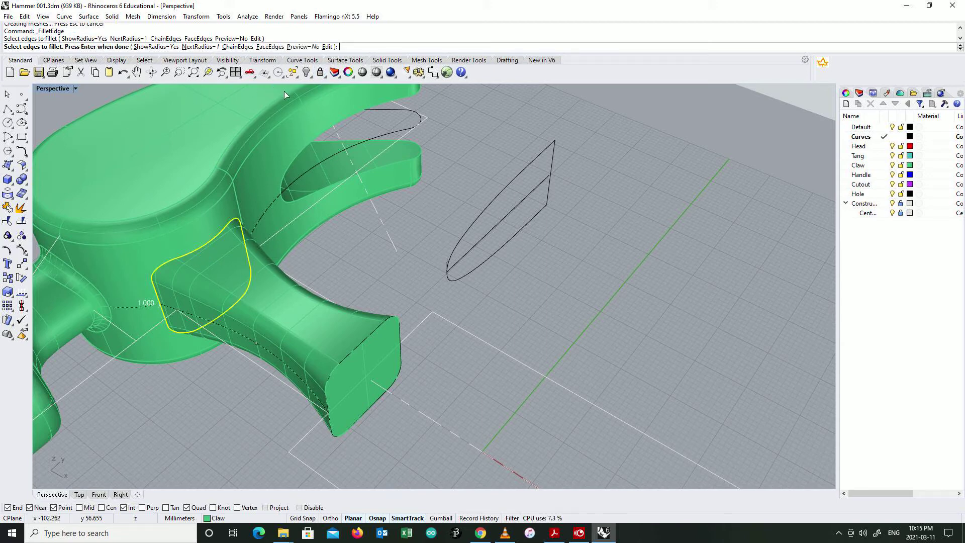
text(2)
key(Return)
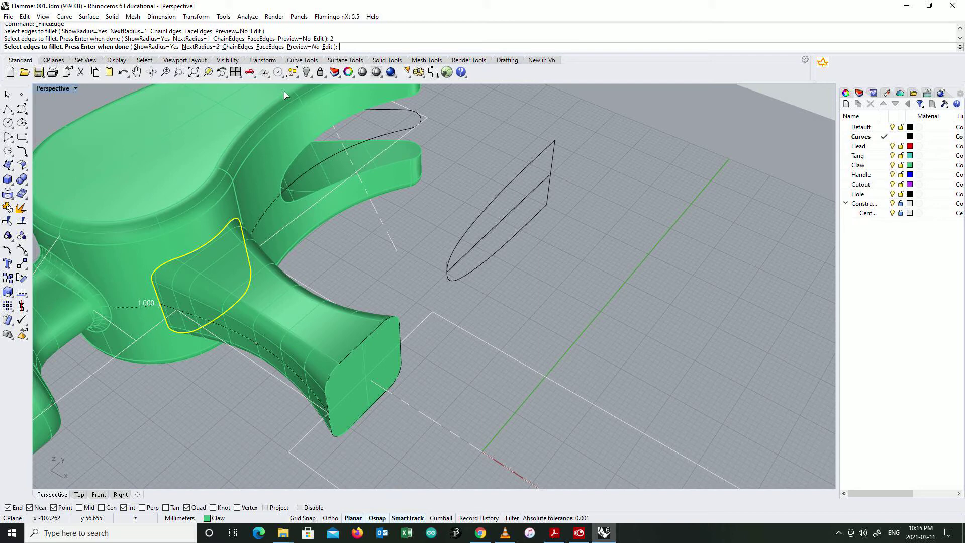
key(Return)
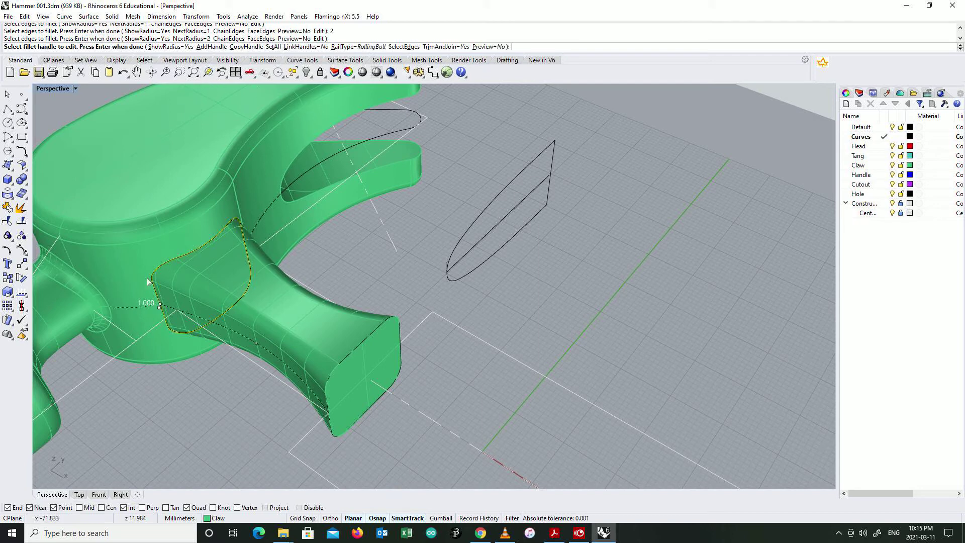
scroll(157, 311, up, 5)
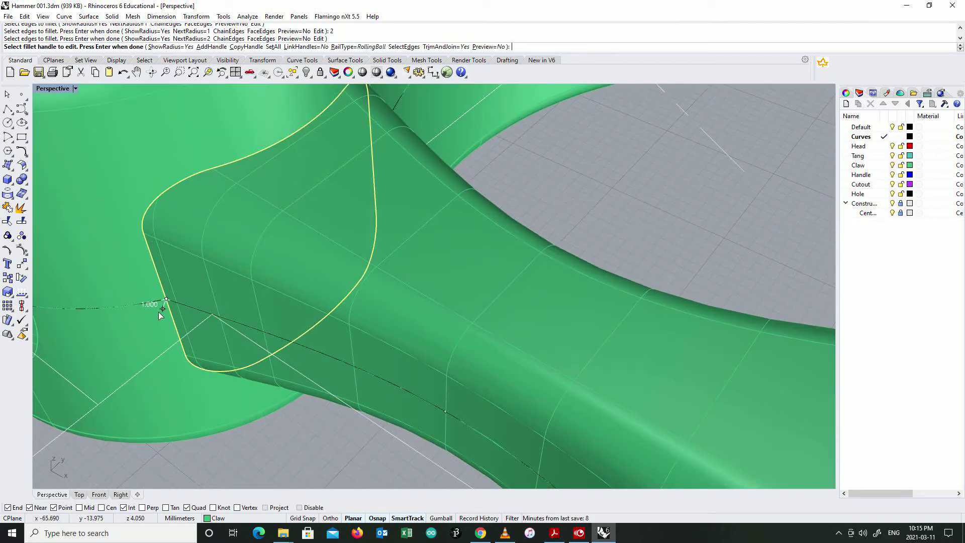
key(Return)
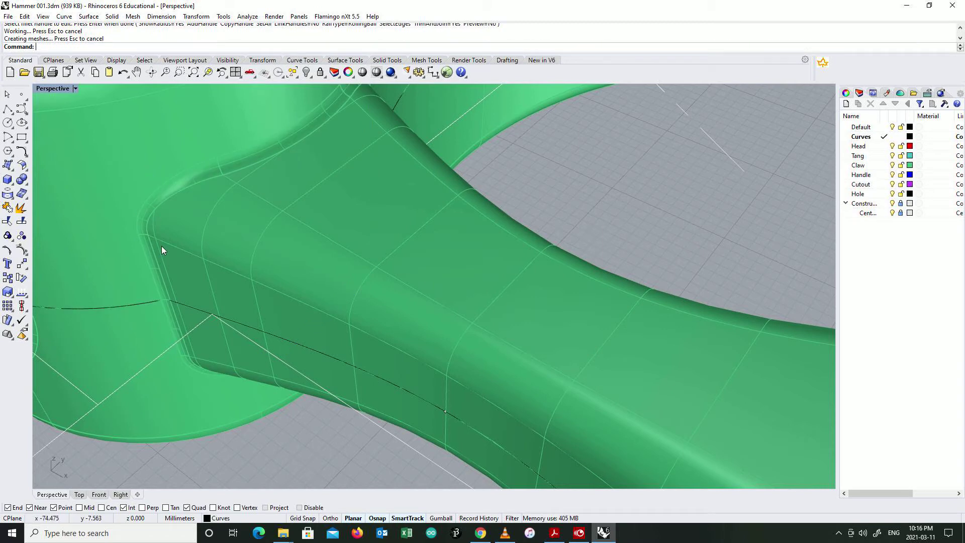
key(ctrl+z)
Fillet the edge loop where the tang meets the claw with a 2 mm radius
key(Return)
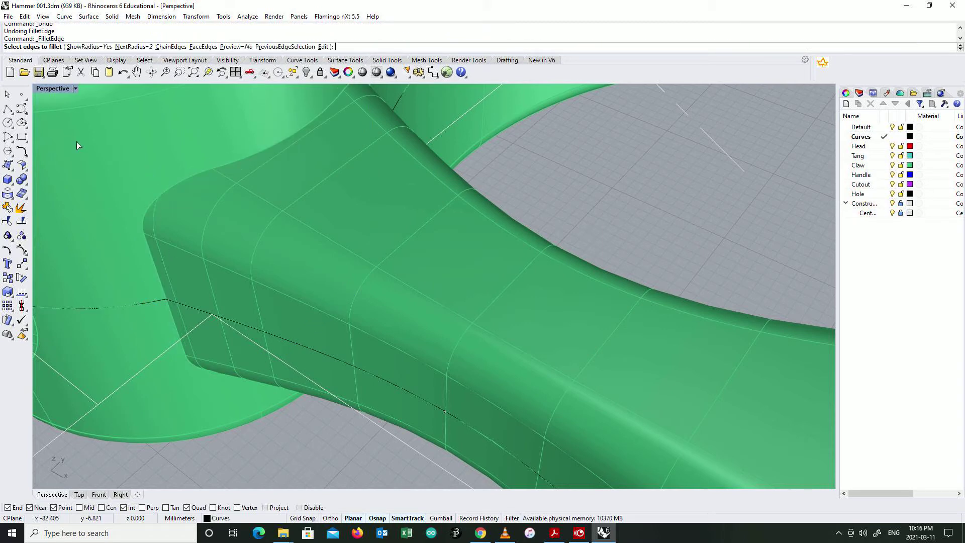
click(206, 169)
key(Return)
right_click(196, 158)
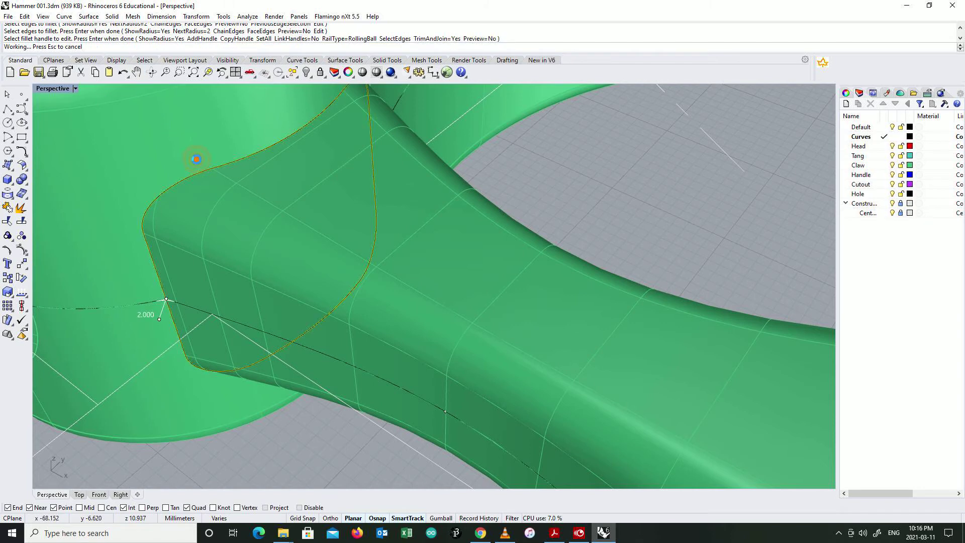
Examine the fillet around the tang's junction with the claw and the whole hammer head from several angles
mouse_move(209, 213)
right_down()
mouse_move(243, 189)
mouse_move(230, 95)
mouse_move(195, 103)
mouse_move(216, 218)
right_up()
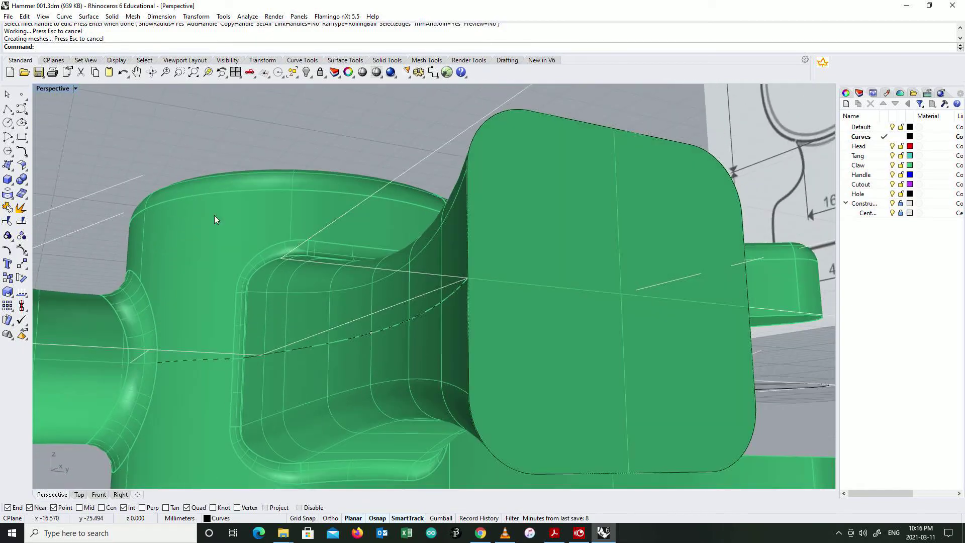
right_drag(370, 382, 416, 423)
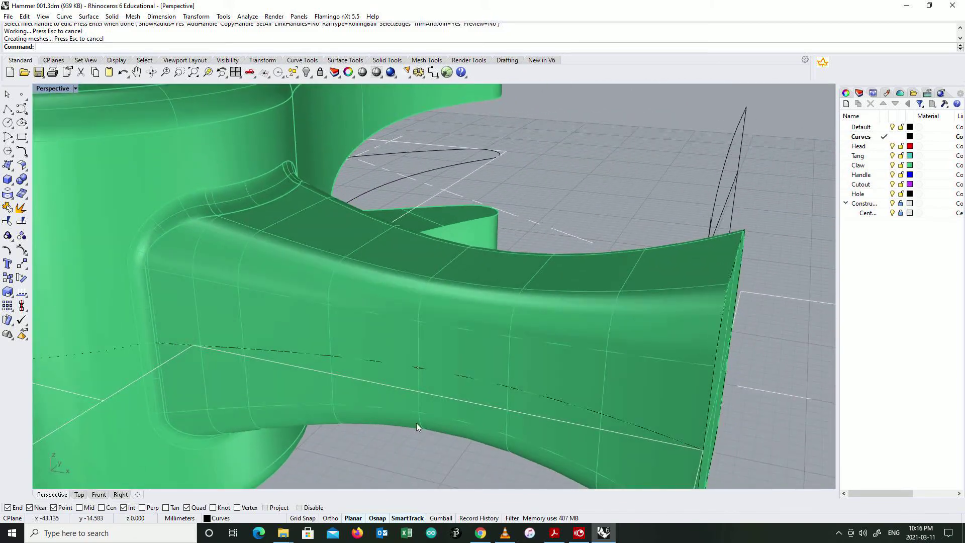
scroll(296, 309, down, 5)
right_drag(288, 309, 280, 353)
scroll(276, 302, down, 3)
mouse_move(277, 279)
right_down()
mouse_move(237, 263)
mouse_move(426, 323)
right_up()
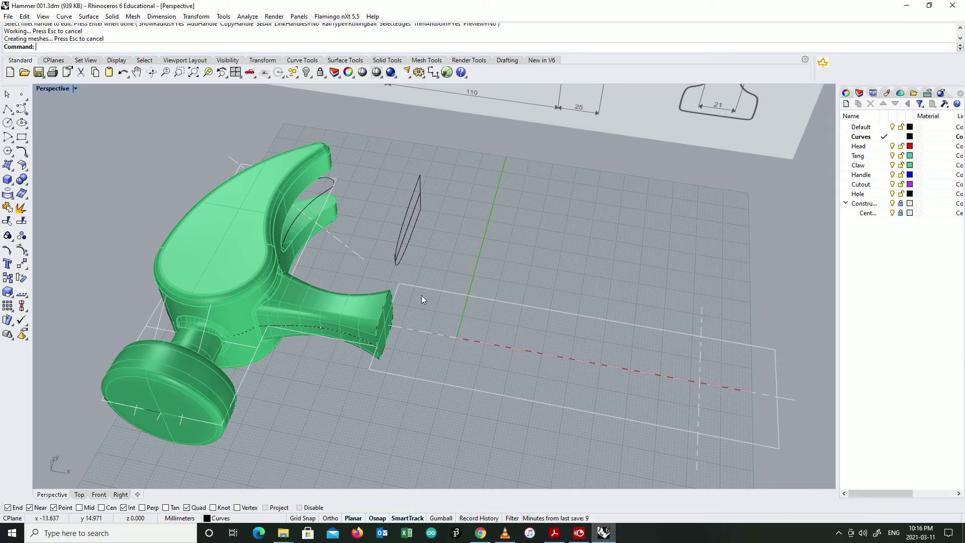
In the maximized Top view, start a control point curve at the tang's upper end corner and round the handle guide rectangle's upper-left corner
double_click(59, 92)
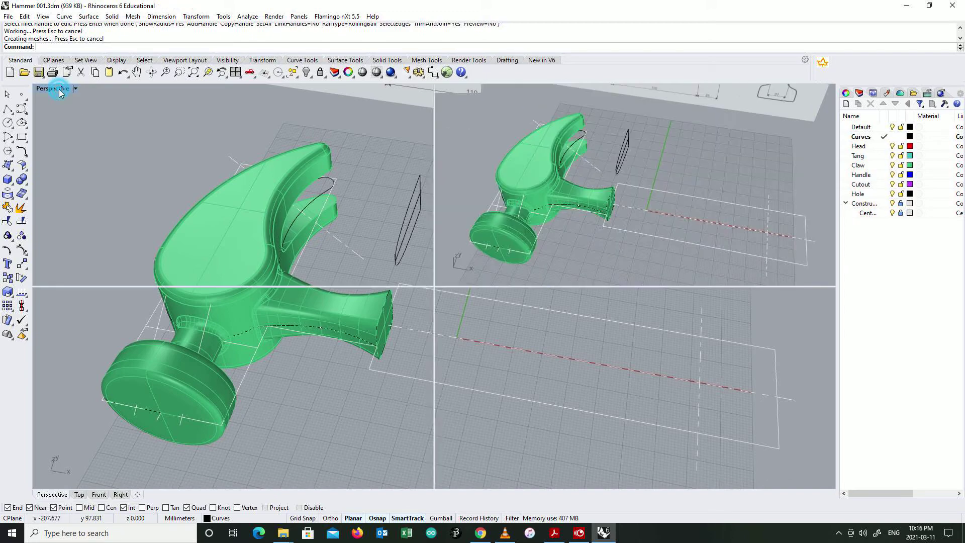
scroll(269, 209, up, 3)
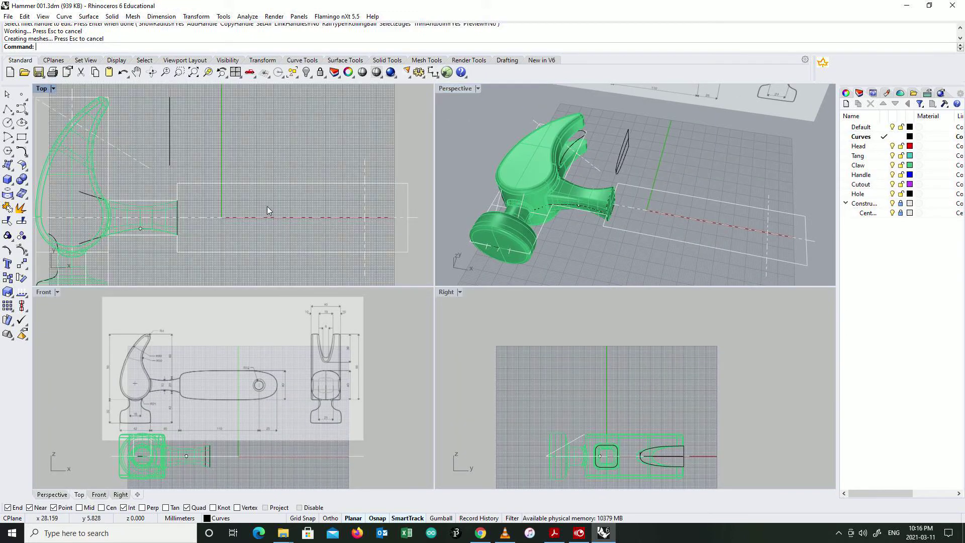
double_click(41, 88)
right_drag(447, 316, 375, 233)
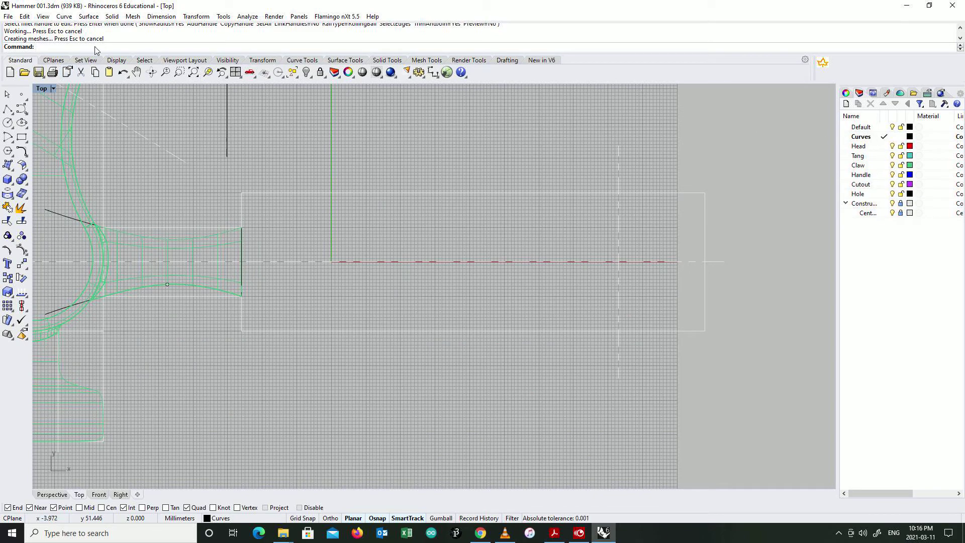
click(64, 17)
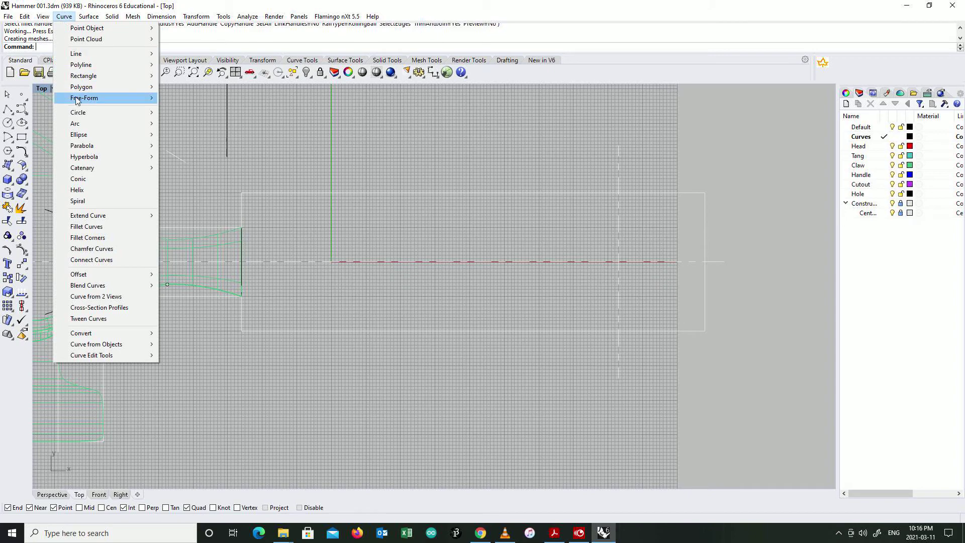
mouse_move(116, 98)
click(199, 100)
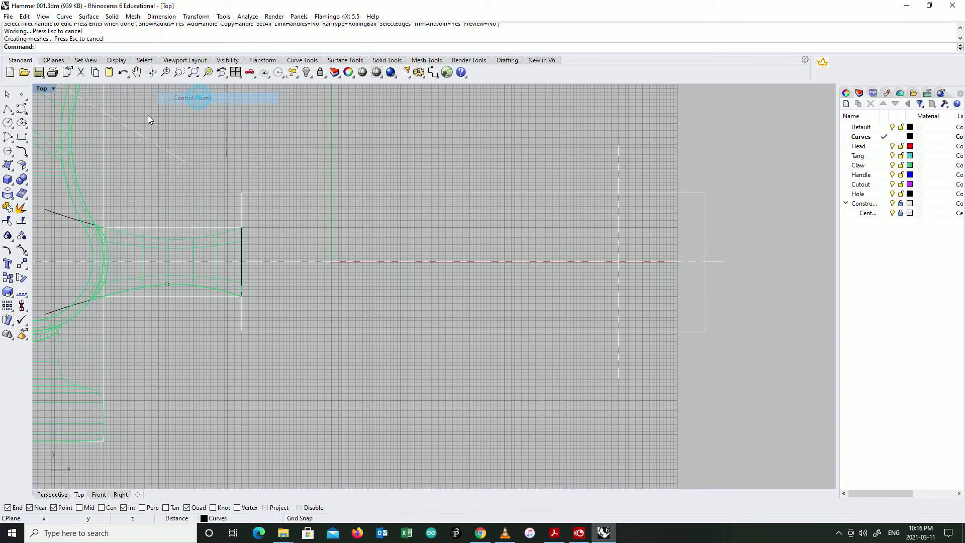
click(241, 228)
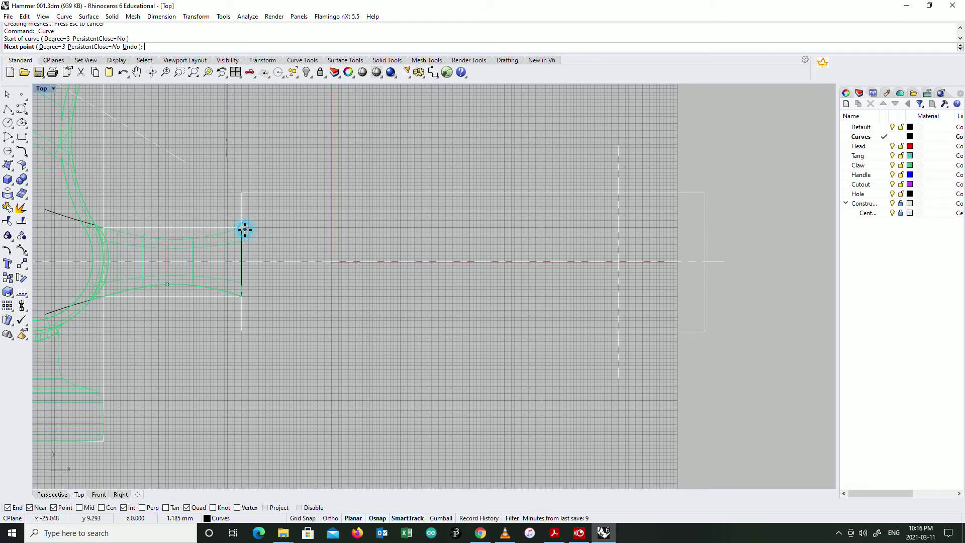
click(242, 212)
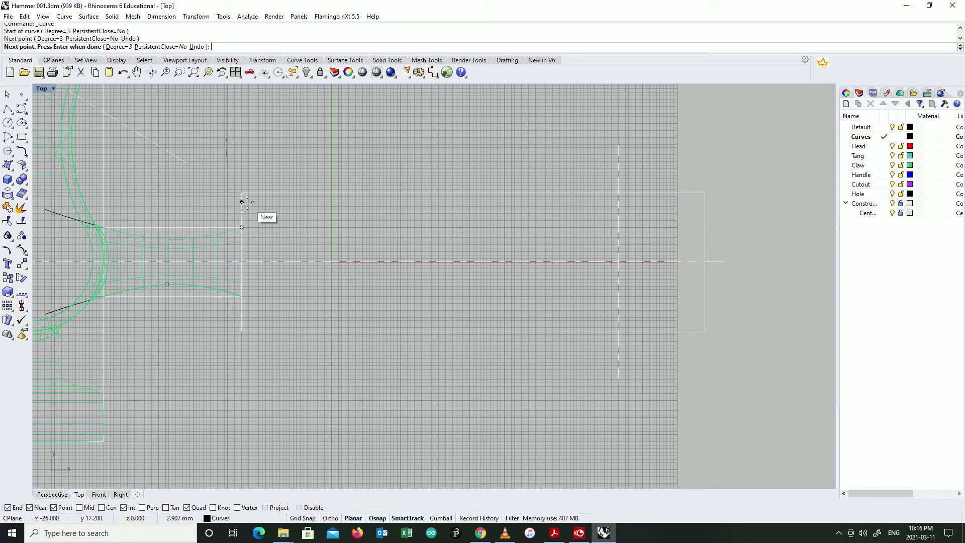
click(242, 202)
click(265, 193)
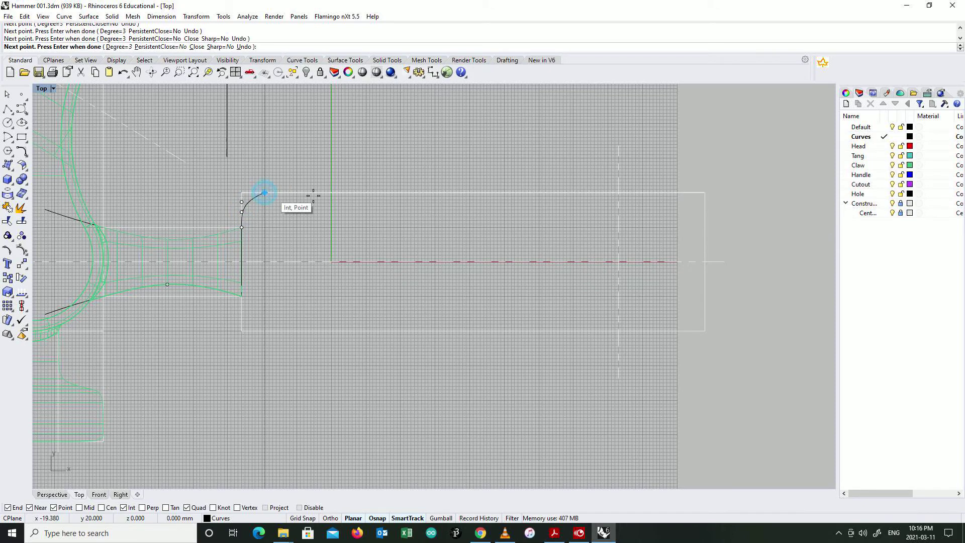
Continue the curve along the handle rectangle's upper edge, round its far upper corner, and end it on the centreline at the far edge
click(367, 192)
click(501, 200)
click(501, 193)
click(601, 193)
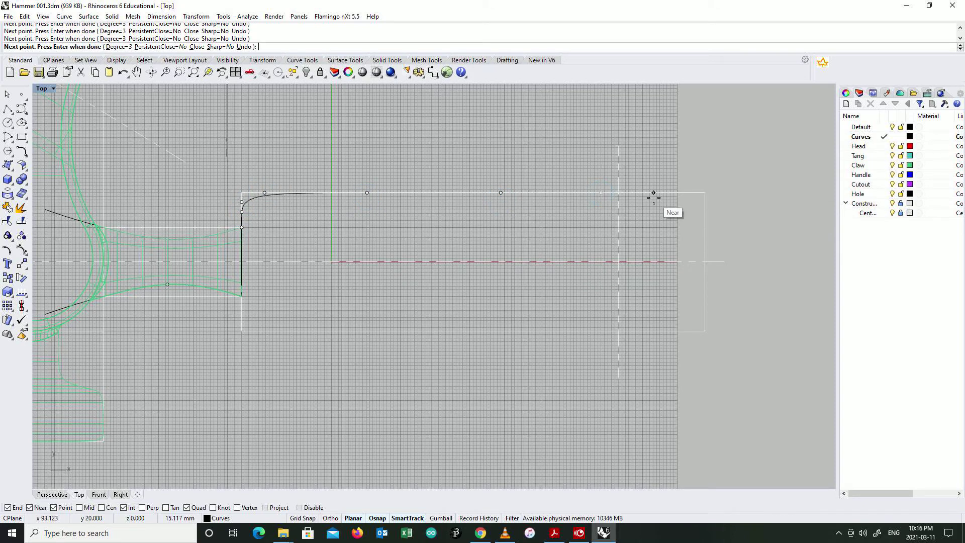
click(670, 193)
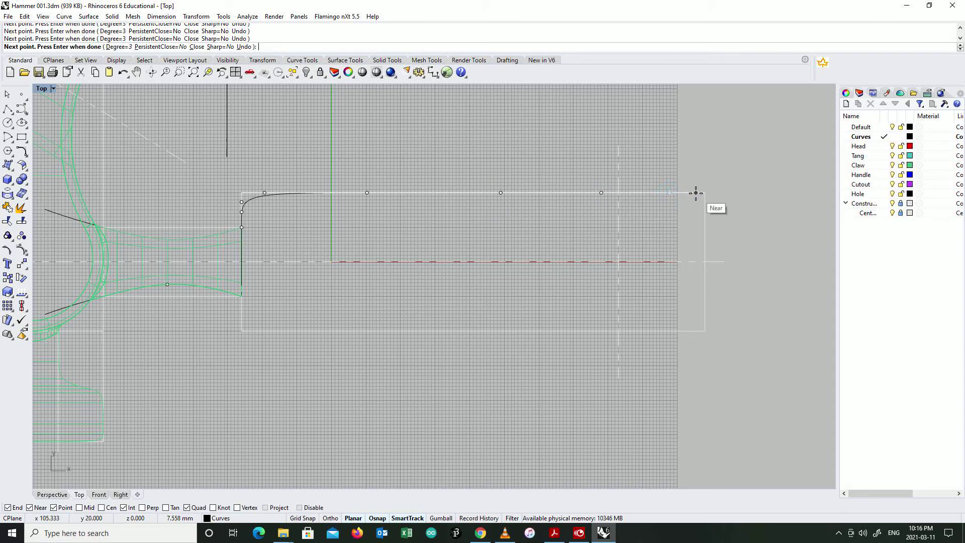
click(705, 216)
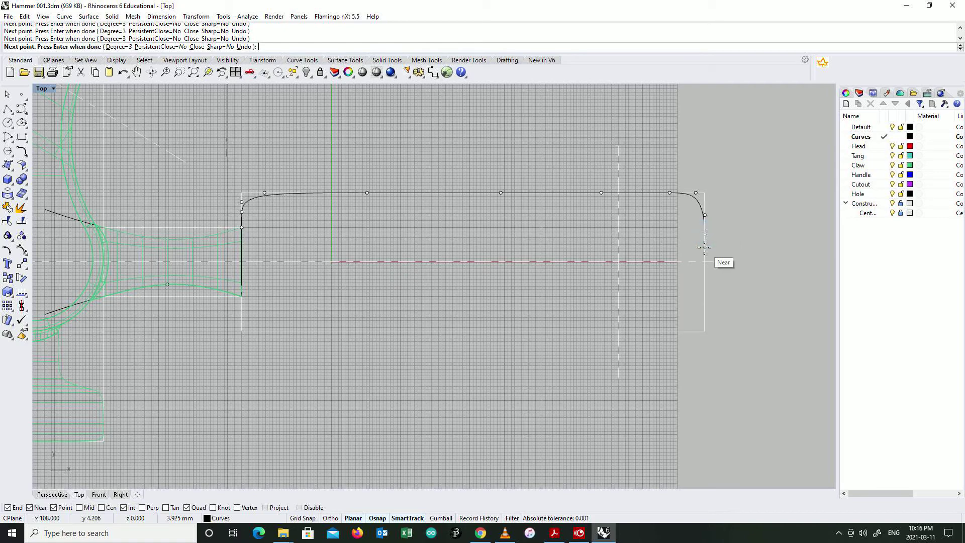
scroll(705, 247, up, 5)
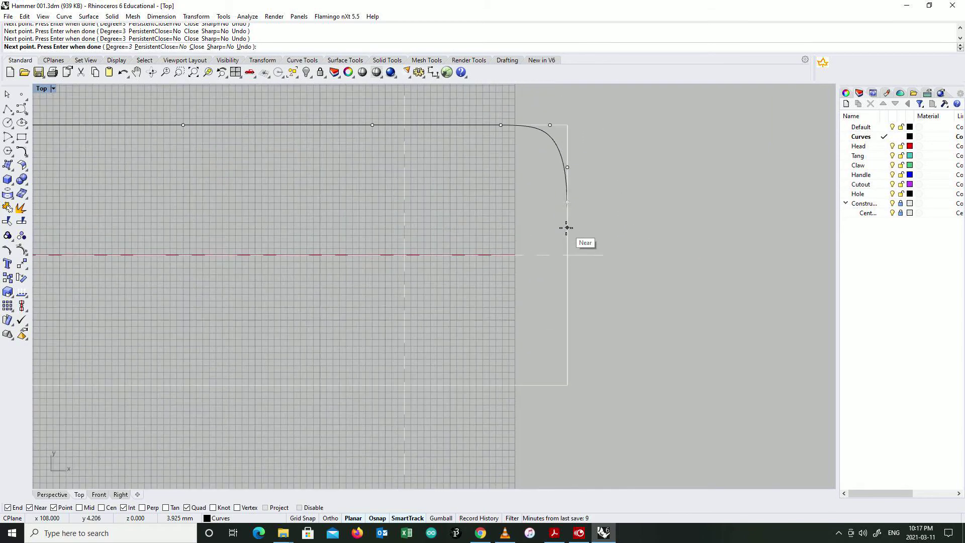
click(566, 254)
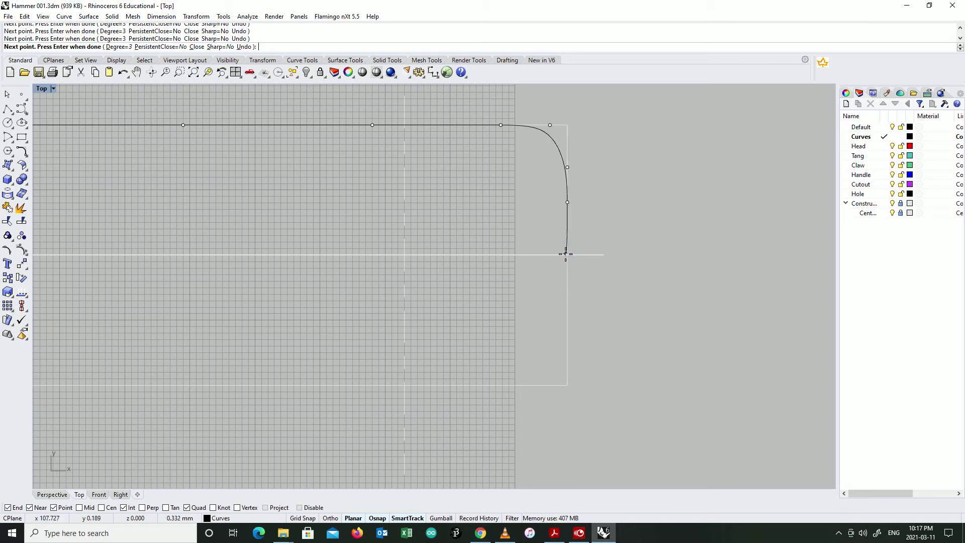
right_click(567, 255)
Mirror the upper half of the handle outline across the horizontal centreline, keeping the original
click(568, 243)
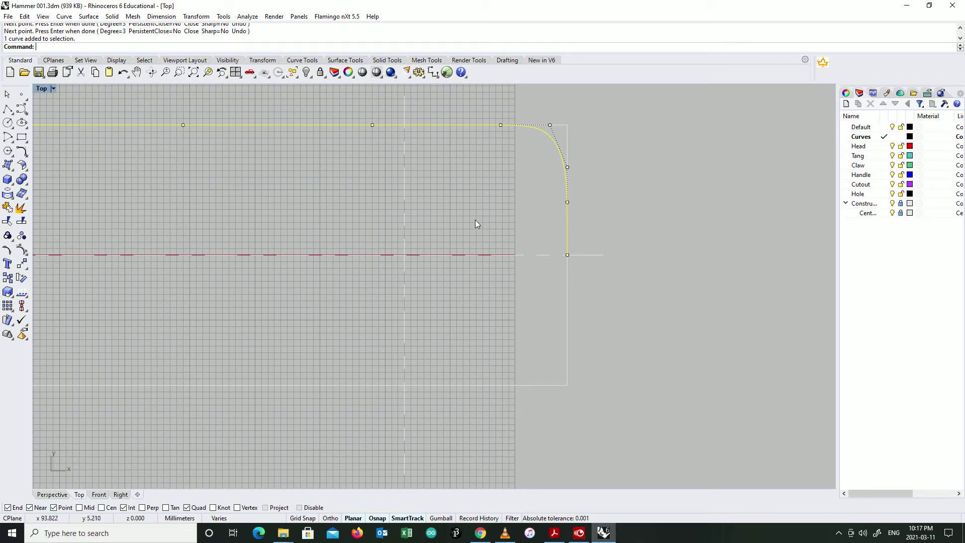
scroll(476, 213, down, 3)
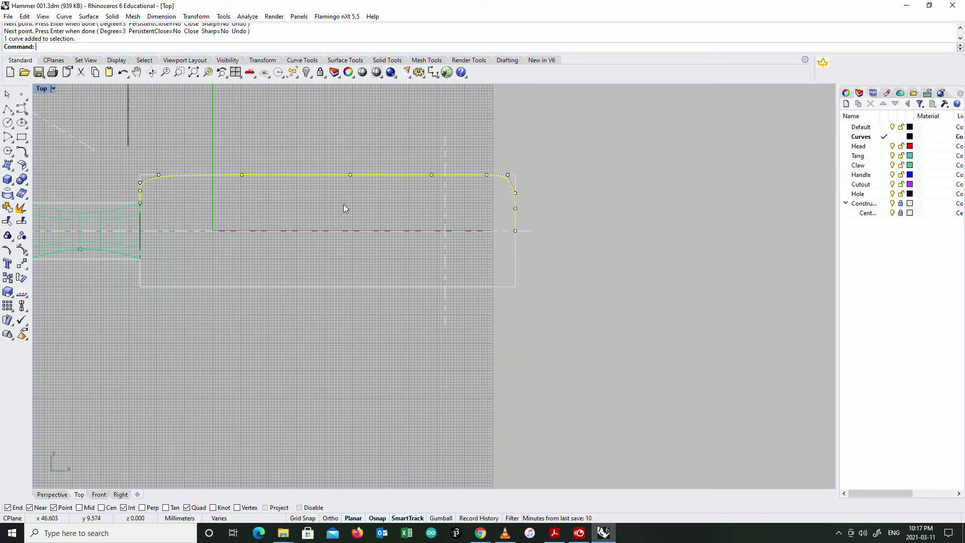
click(343, 206)
click(510, 179)
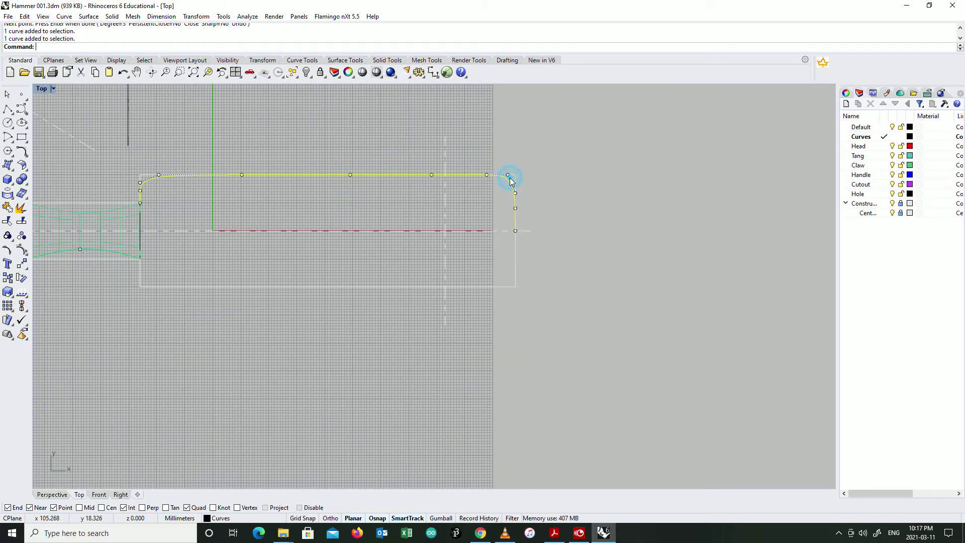
click(201, 17)
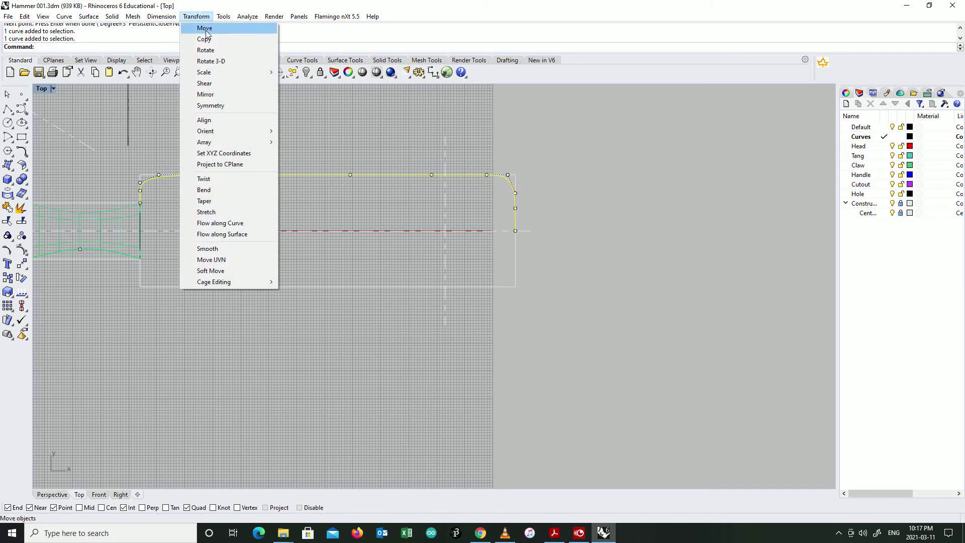
click(206, 94)
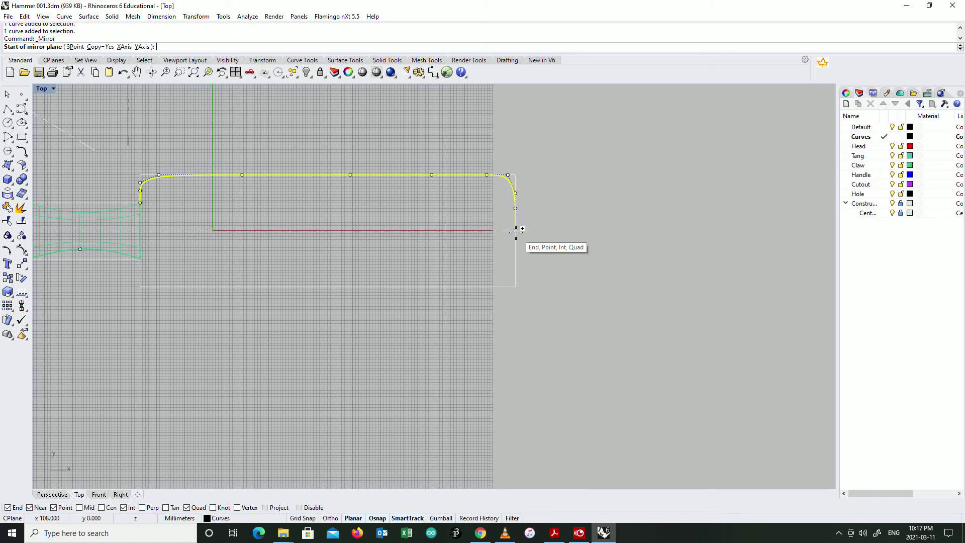
click(517, 230)
click(433, 231)
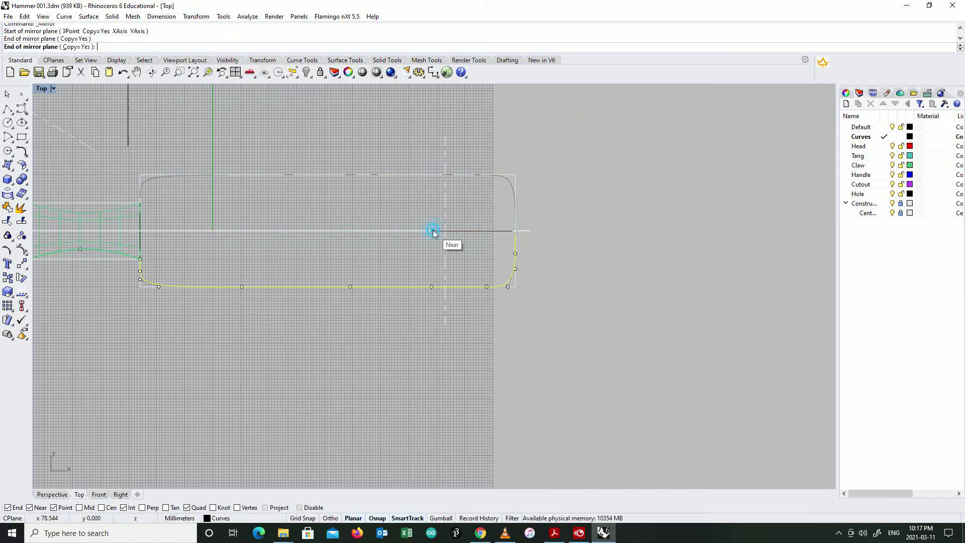
click(397, 206)
Restore the four-view layout and make Handle the current layer
scroll(457, 234, down, 3)
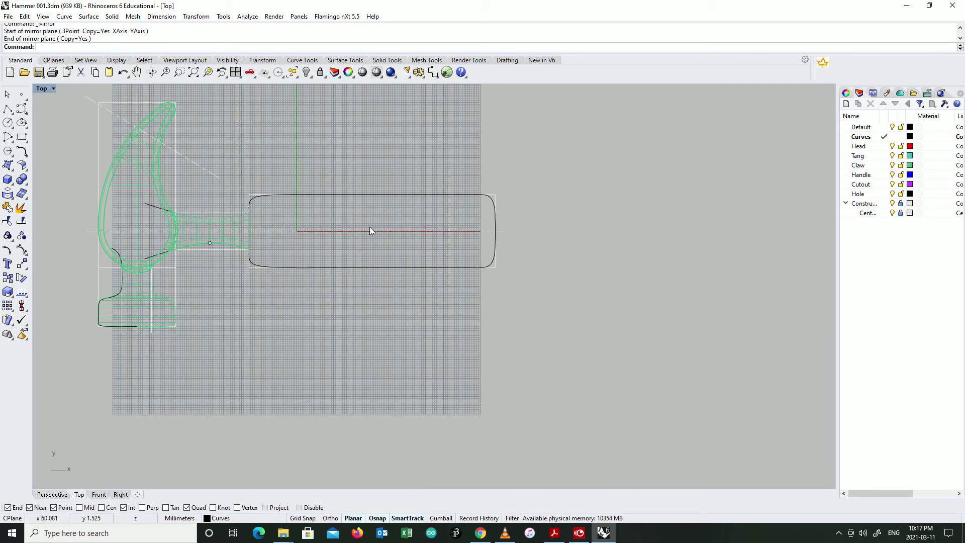
double_click(42, 89)
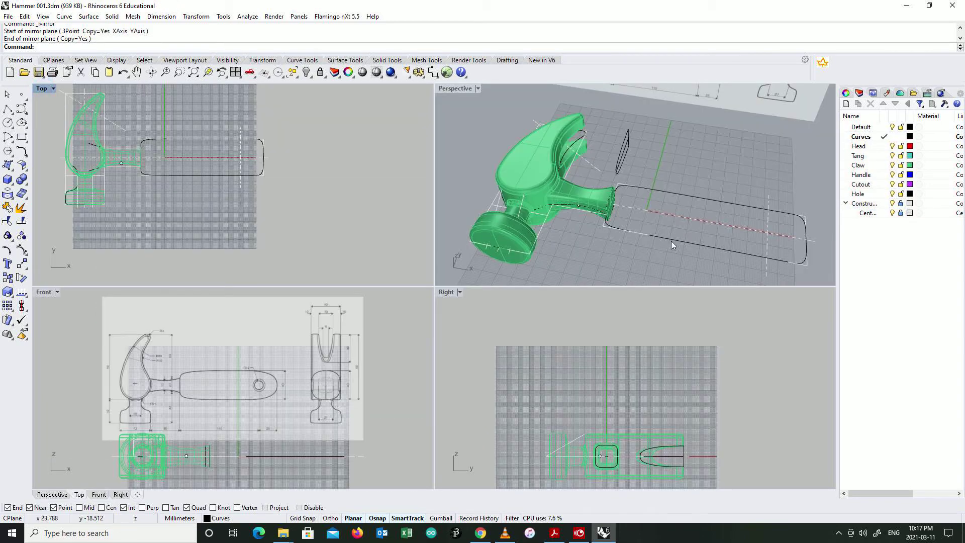
right_drag(664, 245, 634, 216)
scroll(635, 216, up, 5)
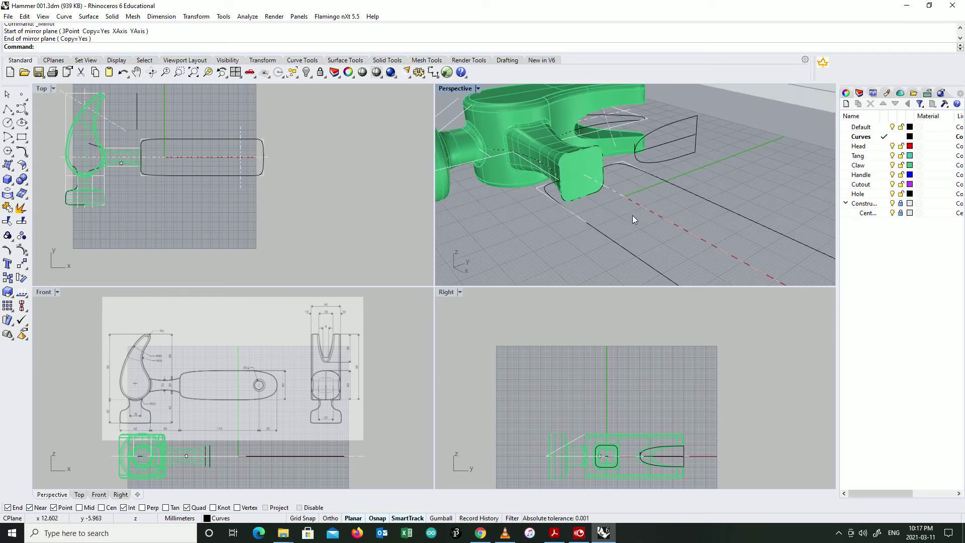
click(886, 175)
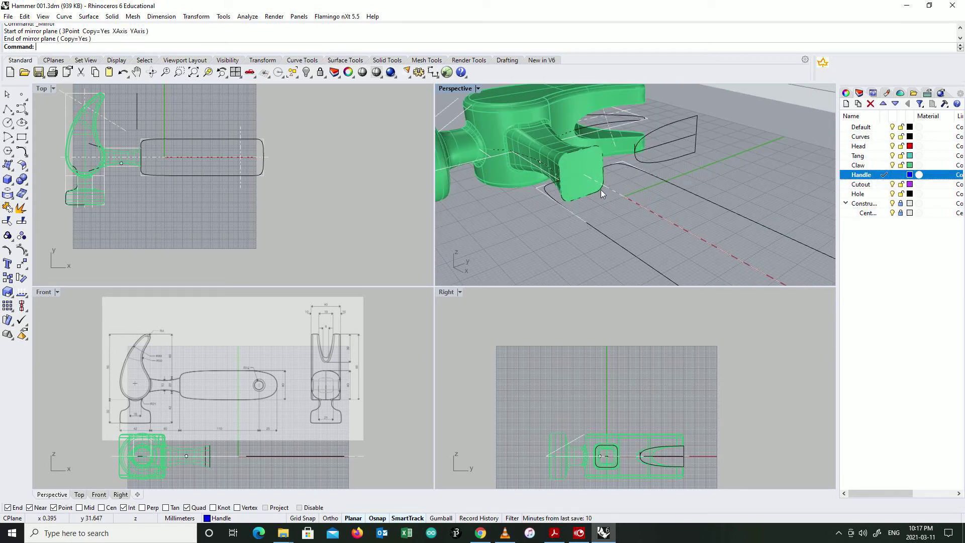
right_drag(537, 225, 508, 171)
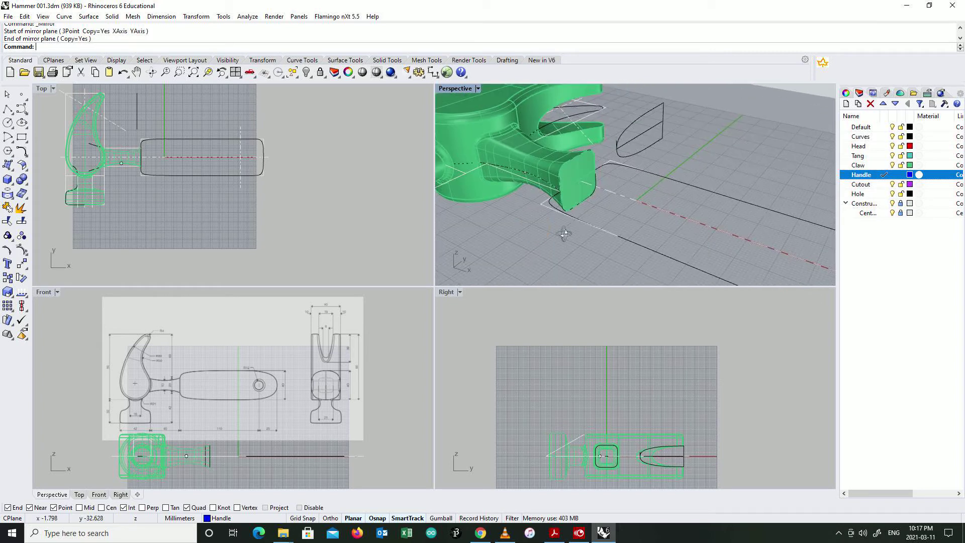
In the maximized Perspective view, start a two-rail sweep with both handle outline halves as rails and the tang's end curve as cross section
double_click(464, 90)
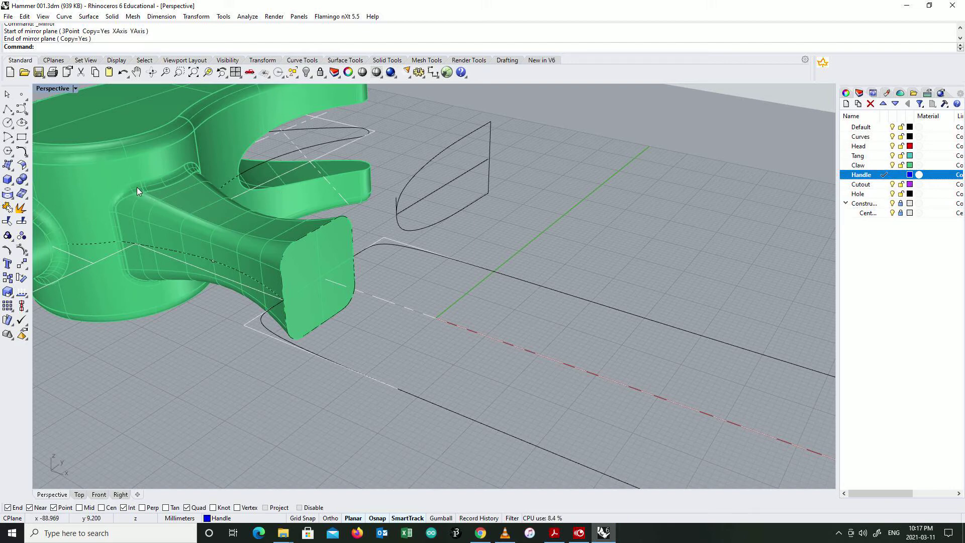
right_drag(359, 290, 402, 330)
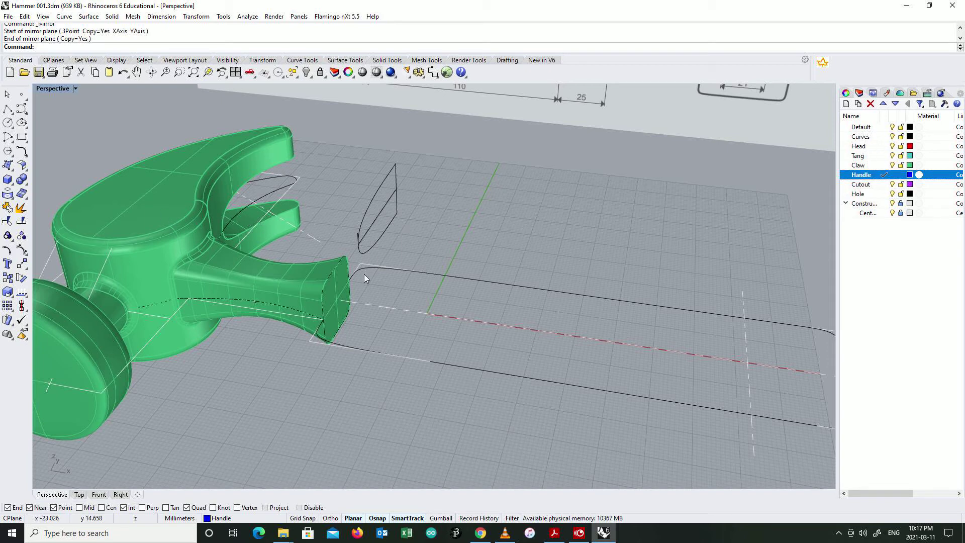
click(89, 18)
click(111, 61)
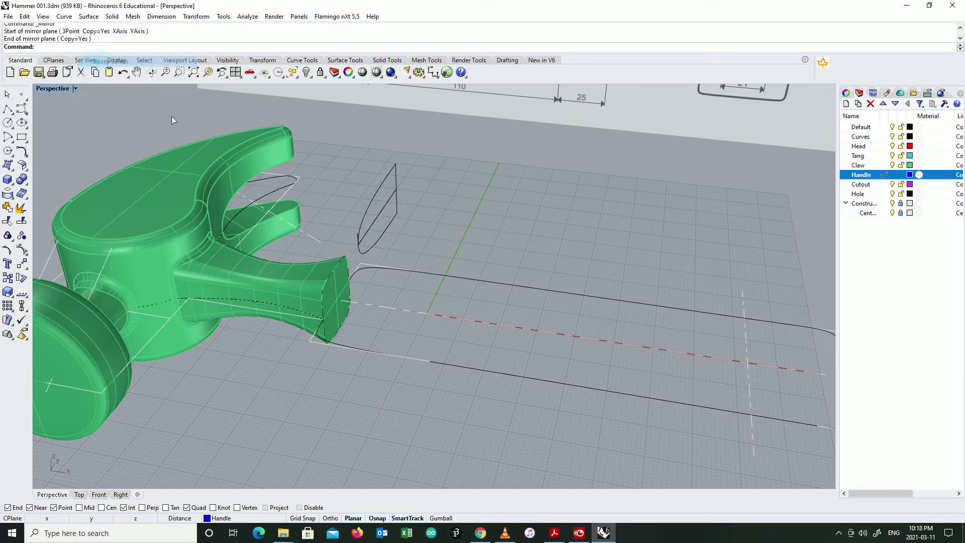
click(371, 271)
click(336, 345)
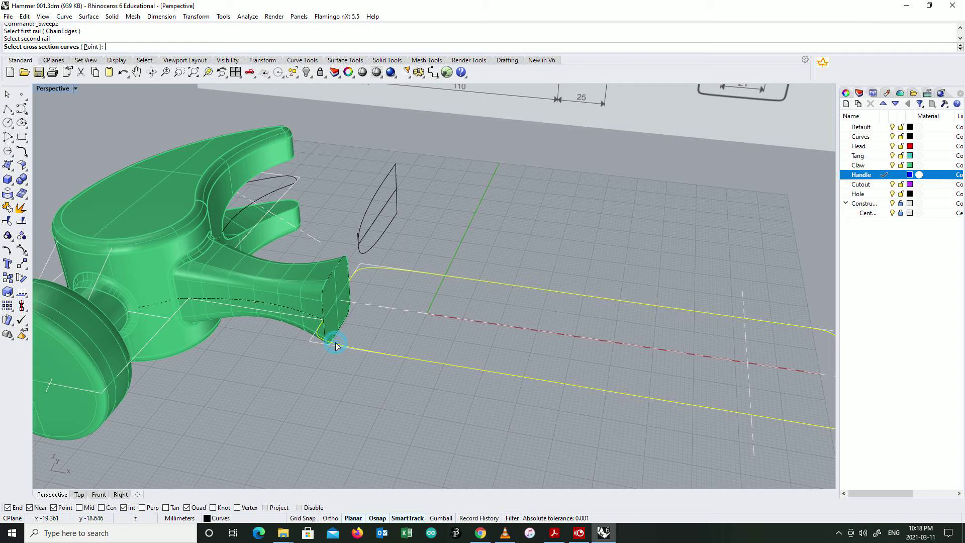
click(324, 291)
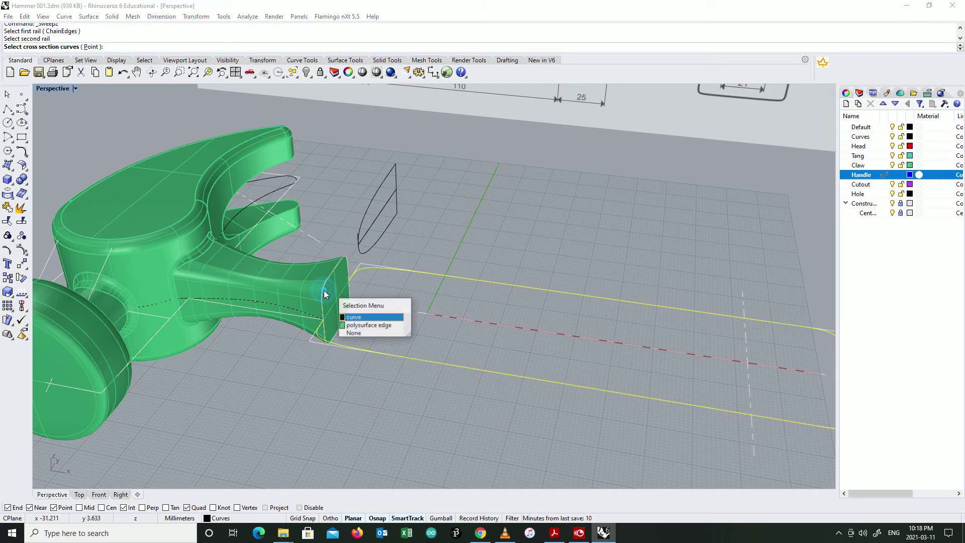
click(350, 318)
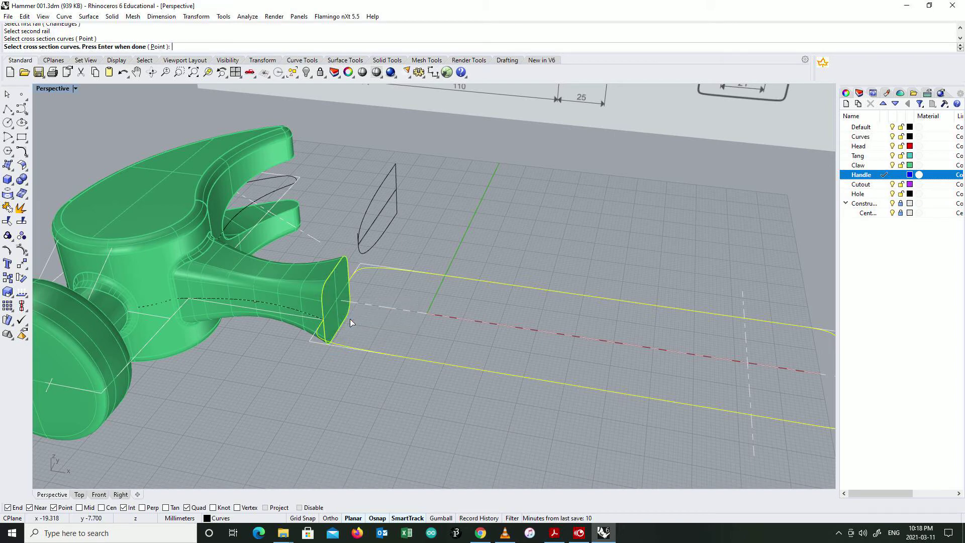
Move the cross section's seam point to the end of the near rail and create the sweep without changing cross sections
right_click(454, 236)
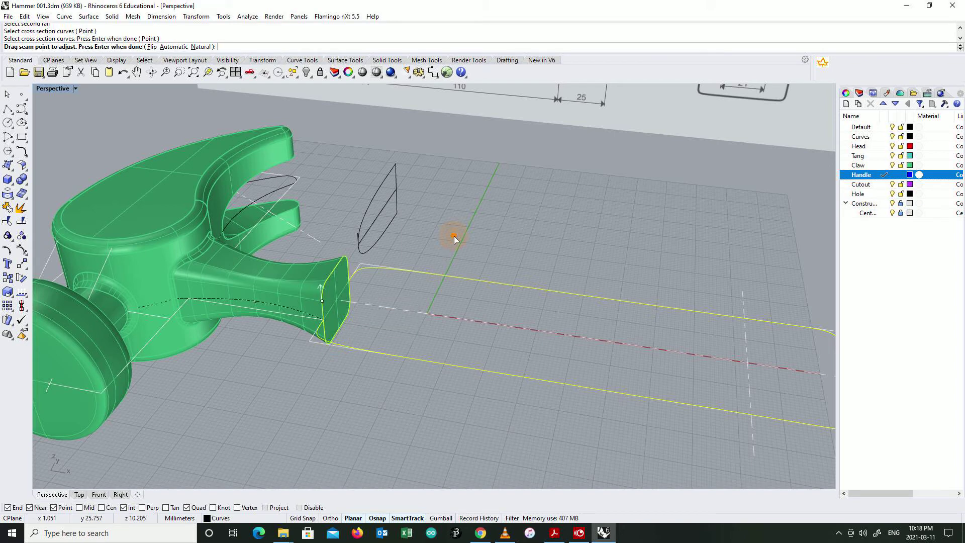
click(321, 302)
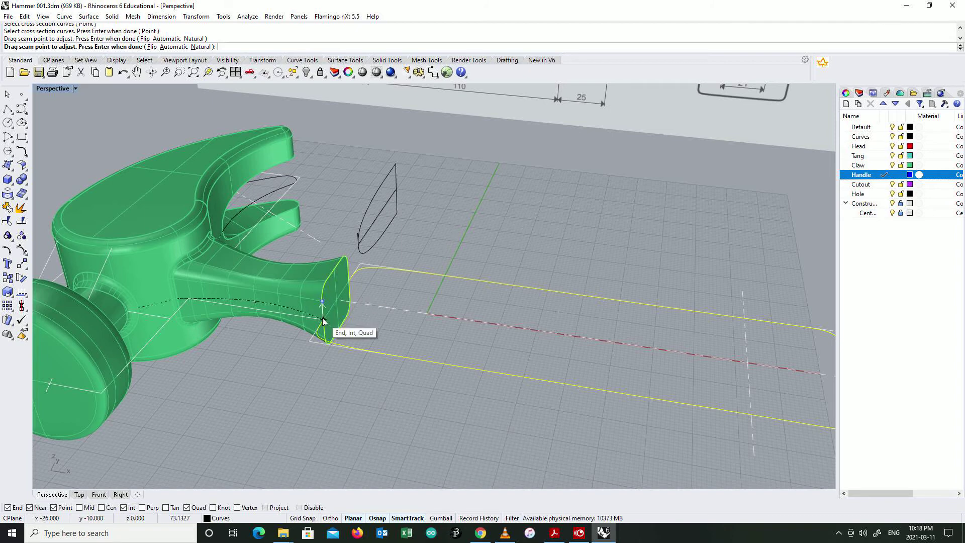
click(324, 320)
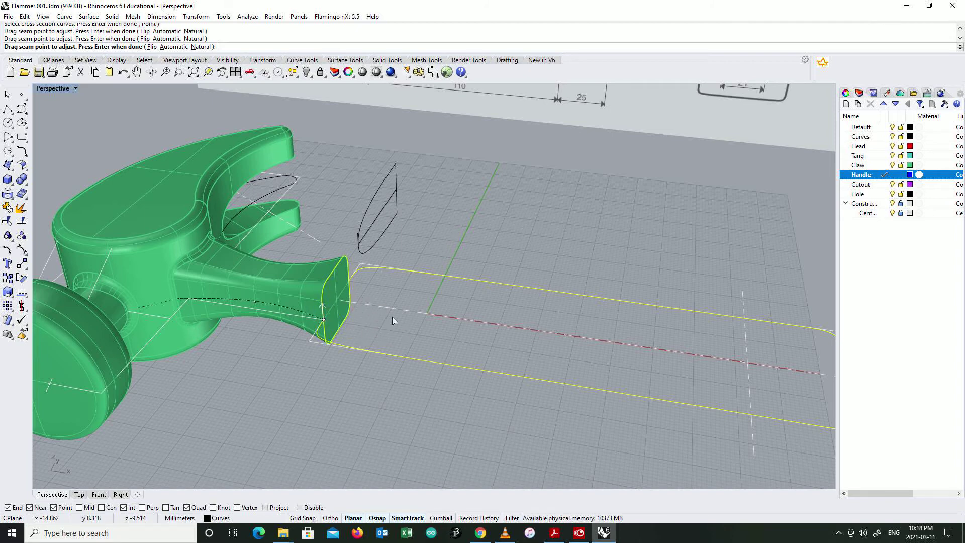
right_click(404, 325)
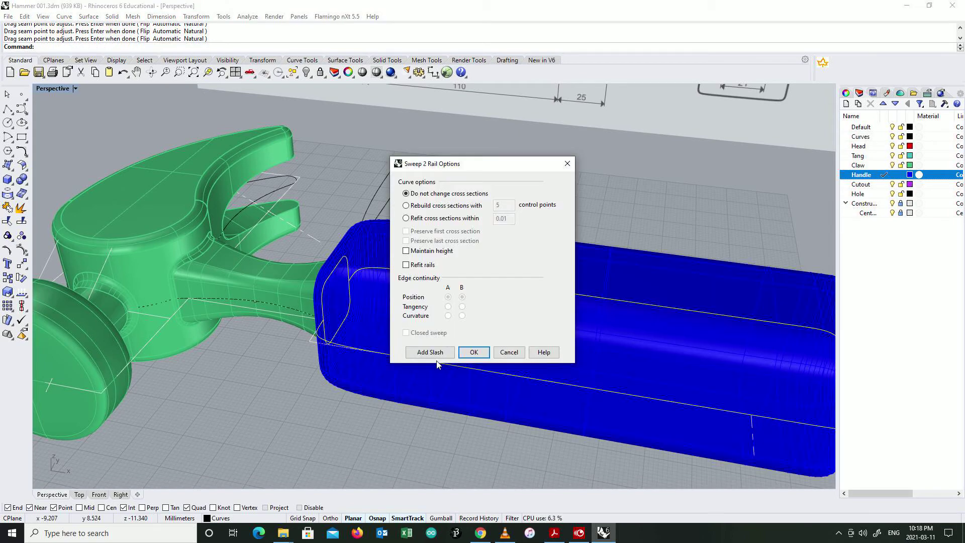
click(474, 352)
Compare the swept handle with the reference drawing, and delete the handle surface and the mirrored lower outline half
mouse_move(524, 355)
right_down()
mouse_move(511, 327)
mouse_move(425, 308)
mouse_move(495, 321)
mouse_move(508, 216)
mouse_move(536, 158)
right_up()
scroll(493, 315, down, 3)
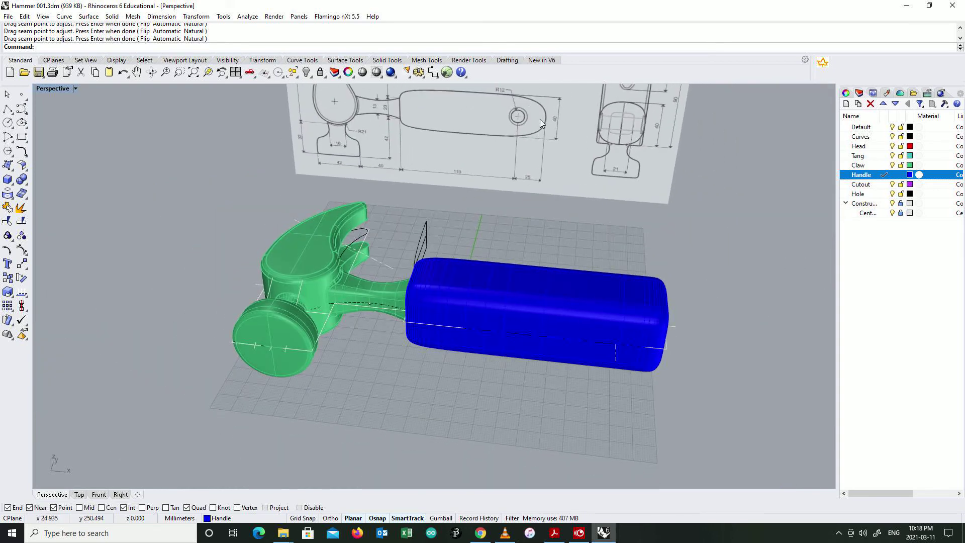
click(554, 309)
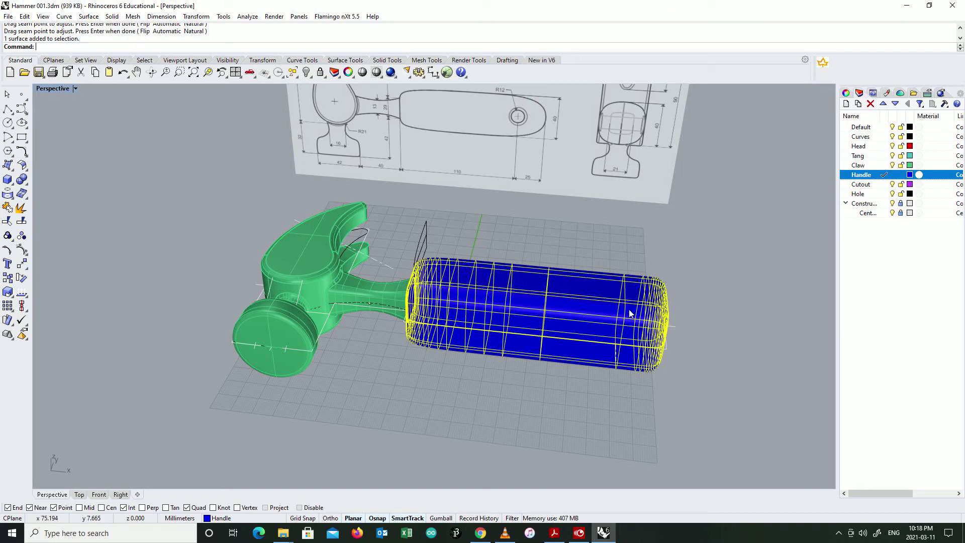
key(Delete)
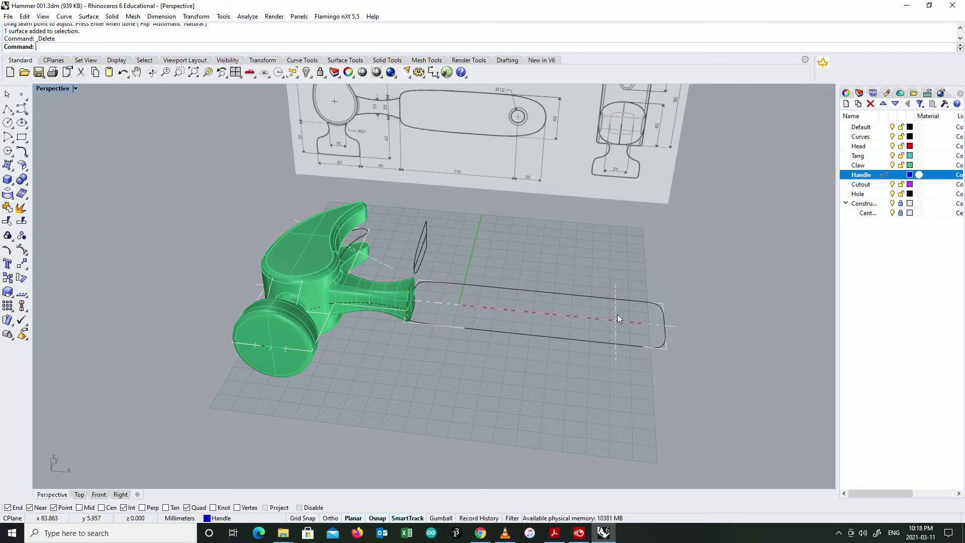
click(665, 350)
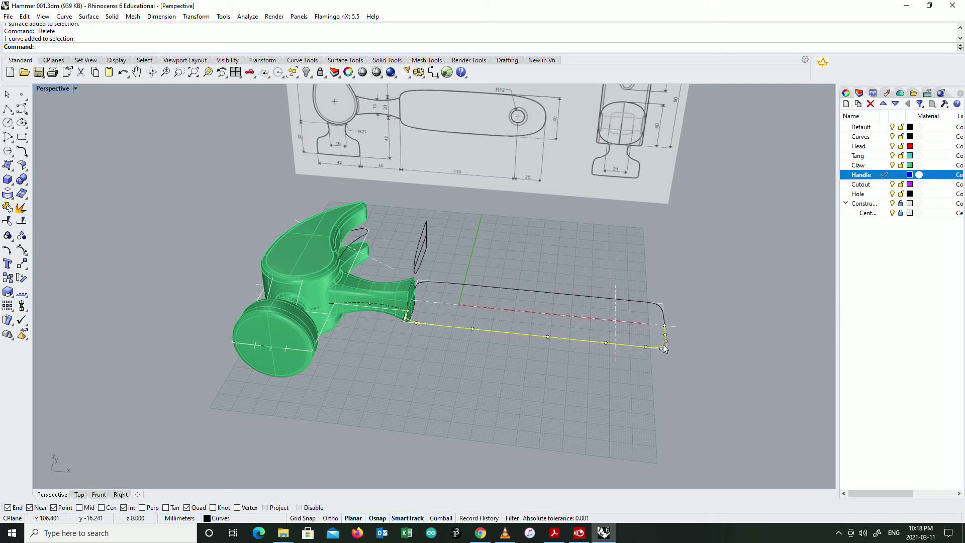
key(Delete)
In the Top view, delete the two control points of the handle curve nearest its far upper corner to give the end a longer taper
double_click(52, 88)
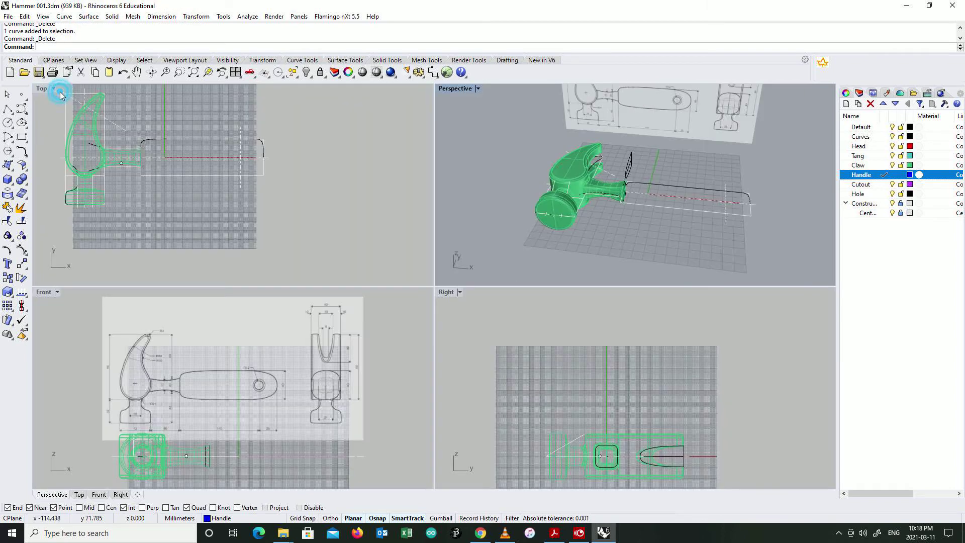
scroll(251, 170, up, 3)
right_drag(253, 173, 333, 185)
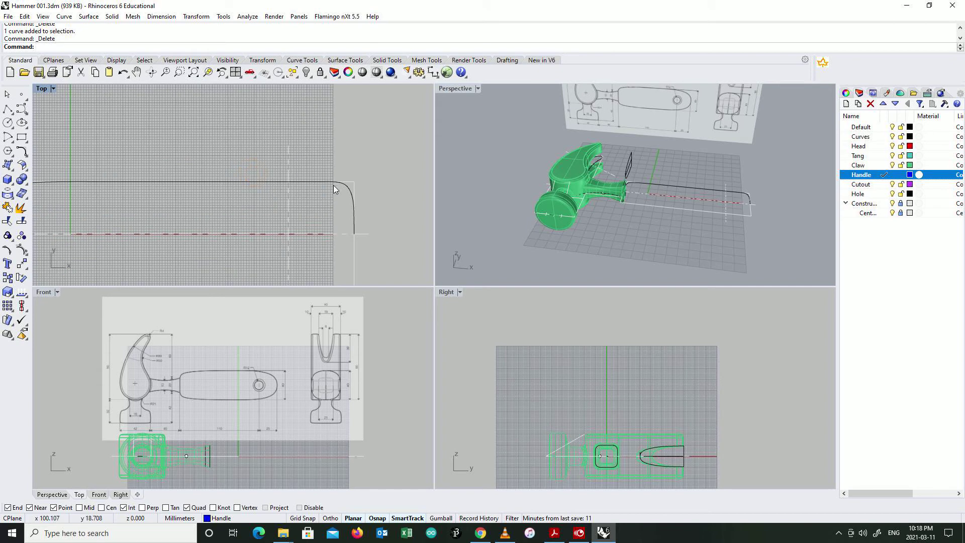
scroll(354, 179, up, 3)
click(355, 179)
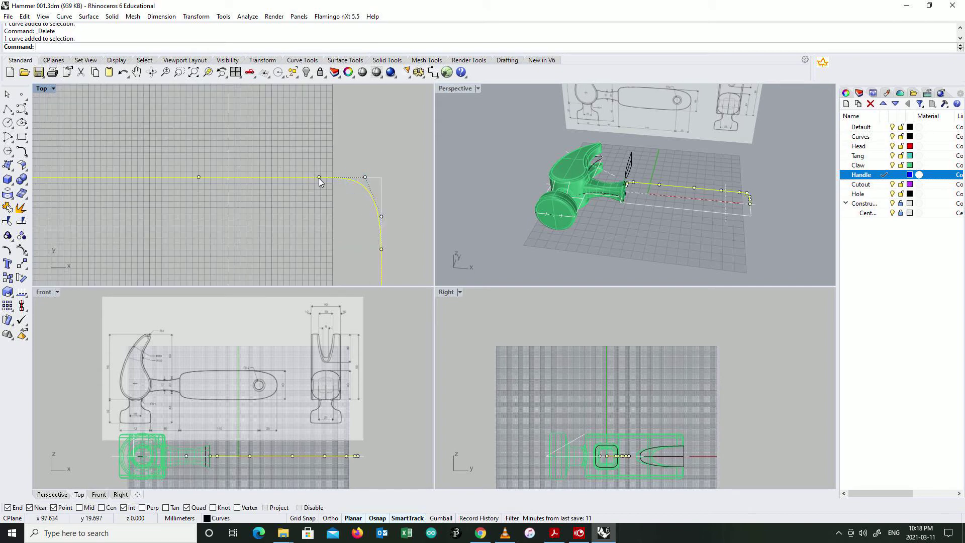
click(365, 177)
key(Delete)
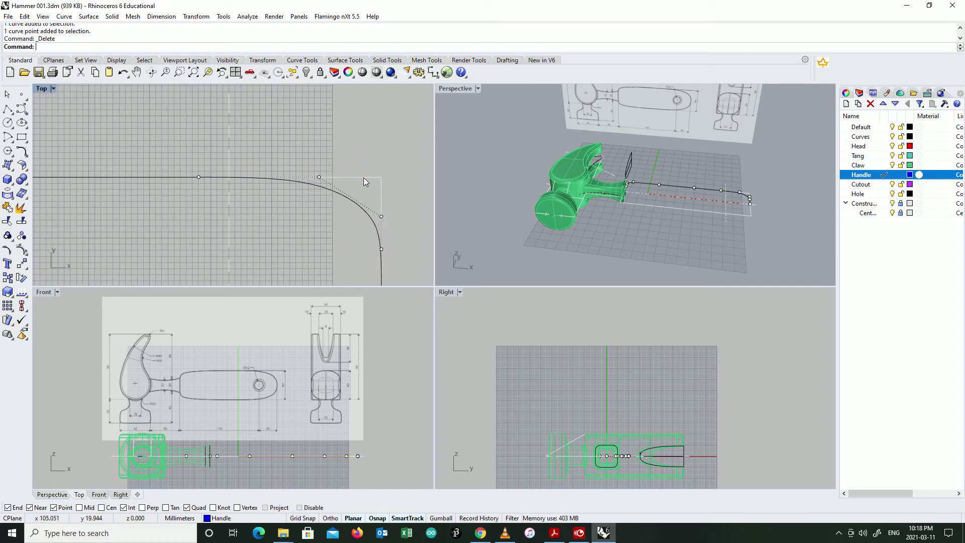
click(320, 178)
key(Delete)
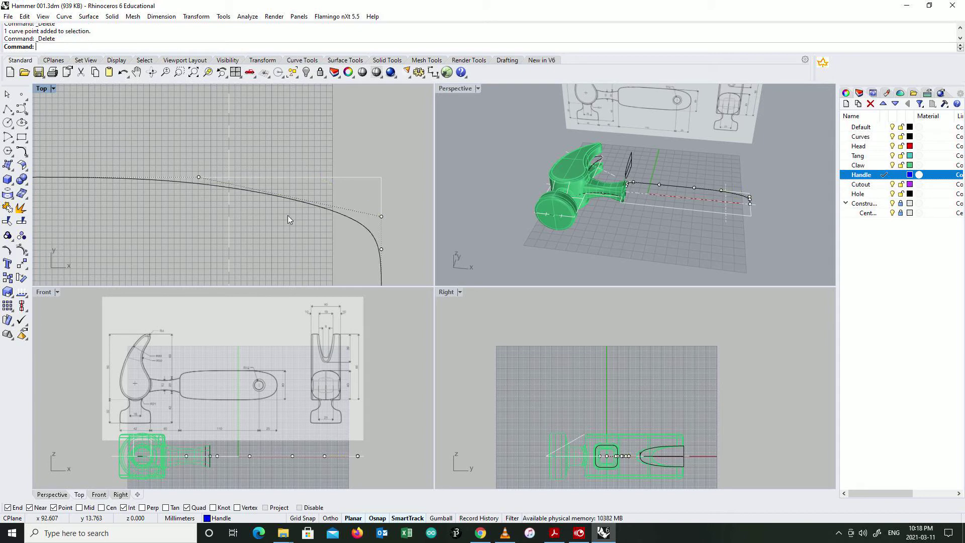
Move the handle curve's control point at the start of the end taper back along the upper edge toward the hammer head
scroll(288, 216, down, 8)
right_drag(286, 239, 336, 215)
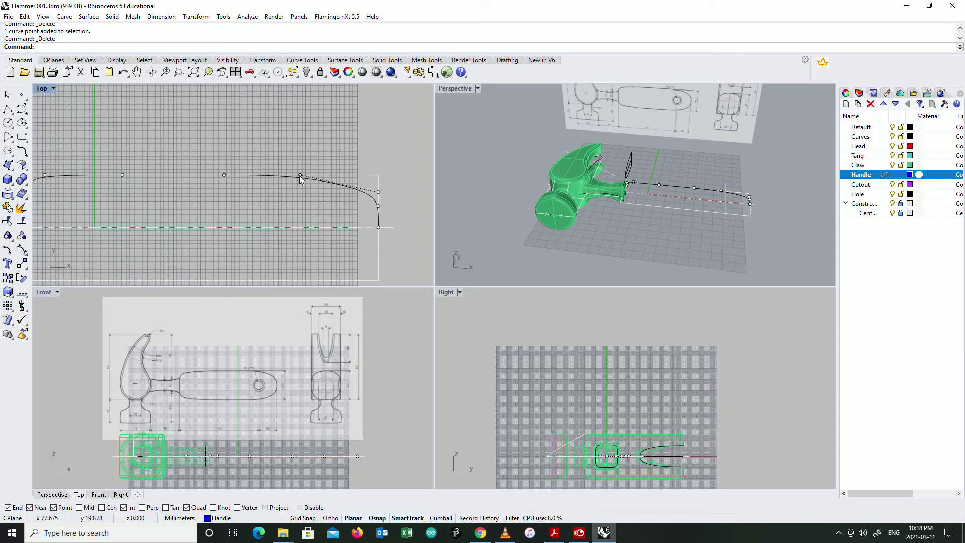
drag(300, 176, 291, 183)
key(Escape)
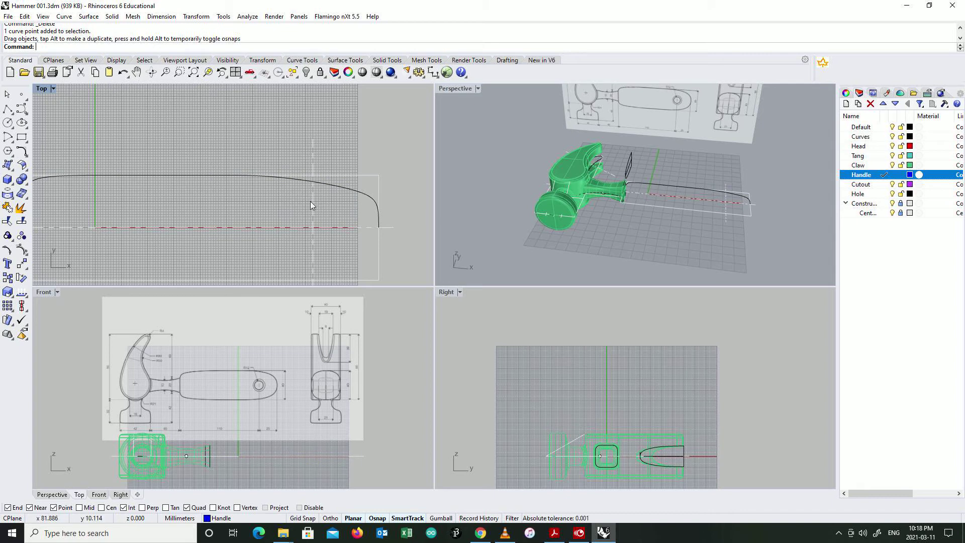
Mirror the upper half of the handle outline across the horizontal centre line to form the lower half
right_drag(315, 201, 361, 173)
scroll(361, 173, down, 1)
click(387, 159)
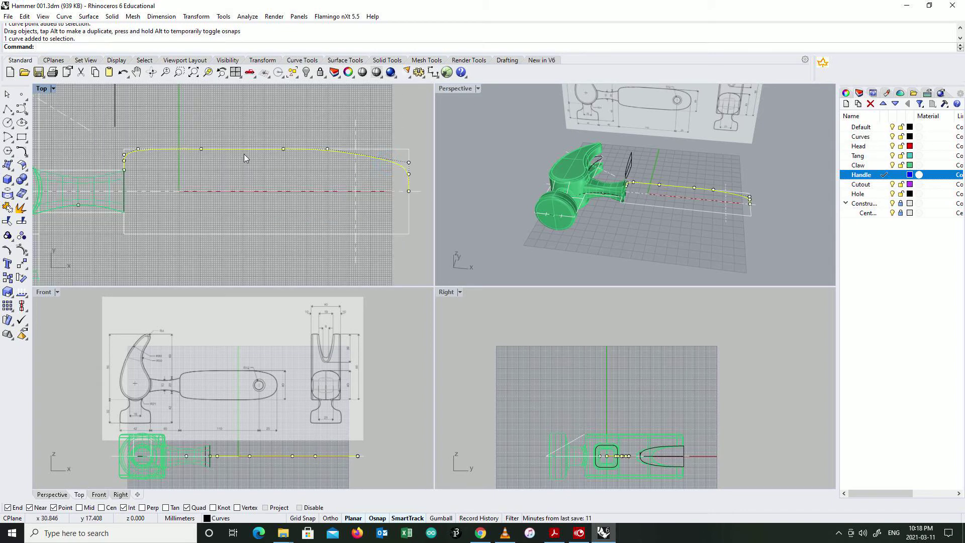
click(196, 16)
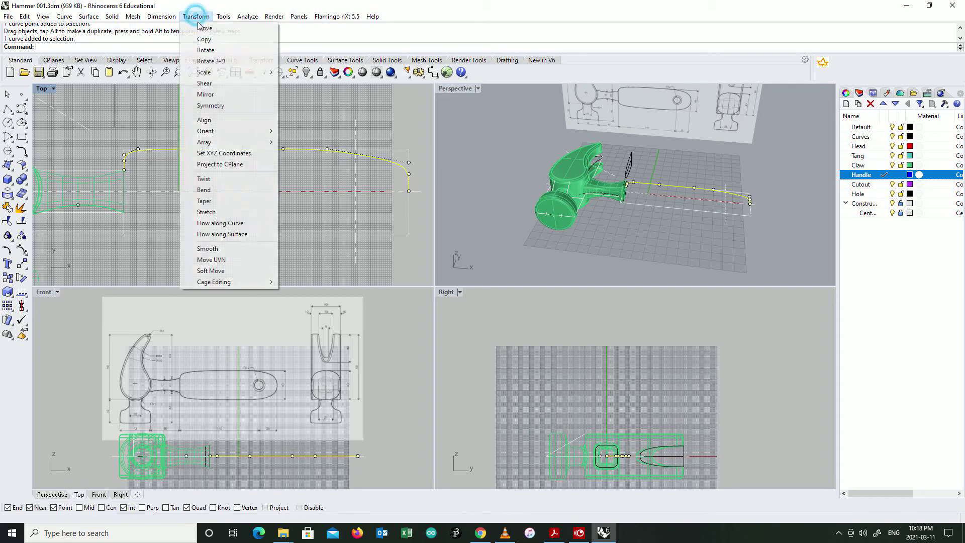
click(208, 94)
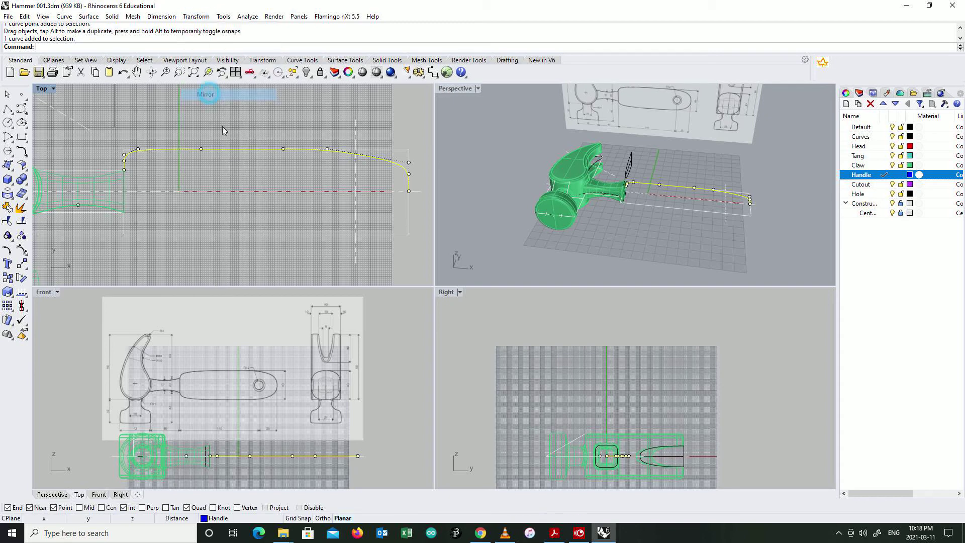
click(409, 191)
click(320, 191)
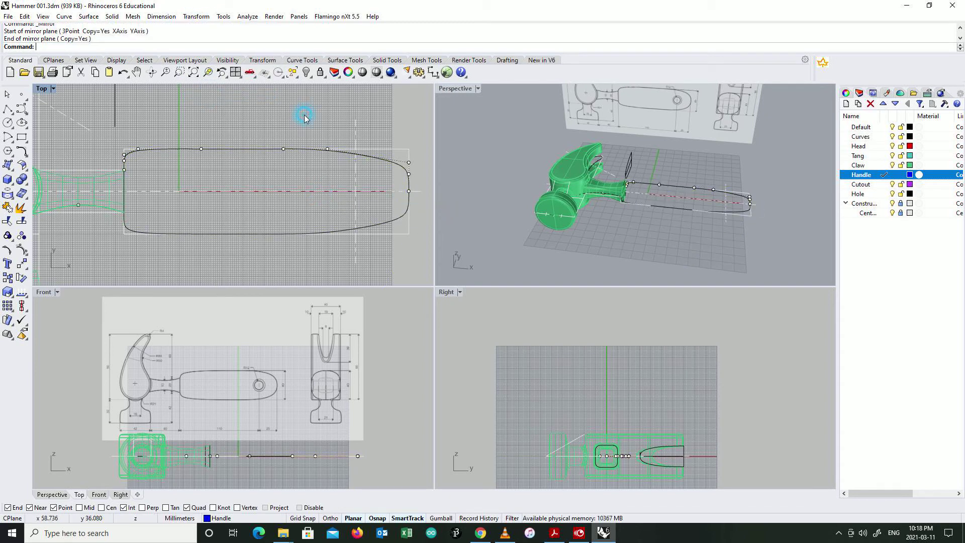
In the maximized Perspective view, set up a Sweep 2 Rails with both reshaped outline halves as rails and the tang's end curve as cross section
right_drag(644, 232, 589, 208)
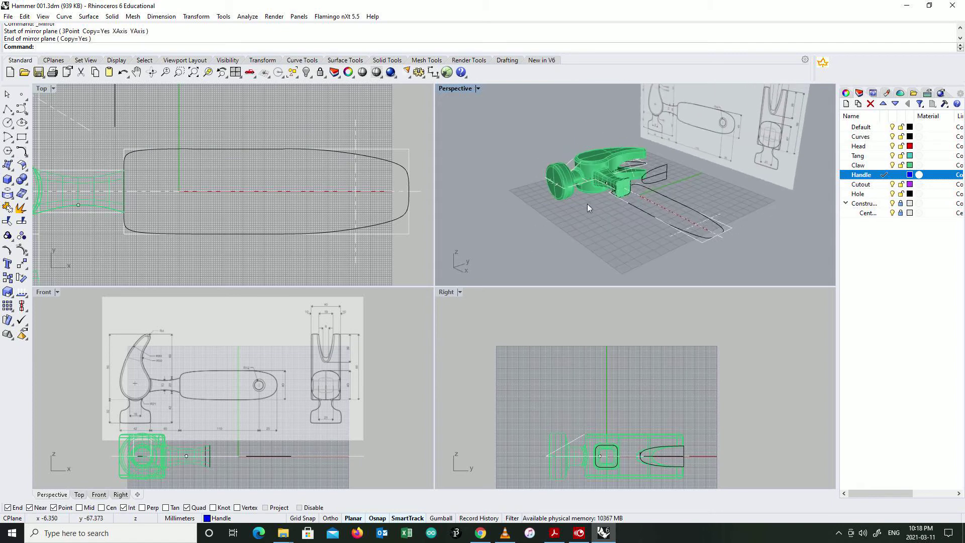
double_click(460, 90)
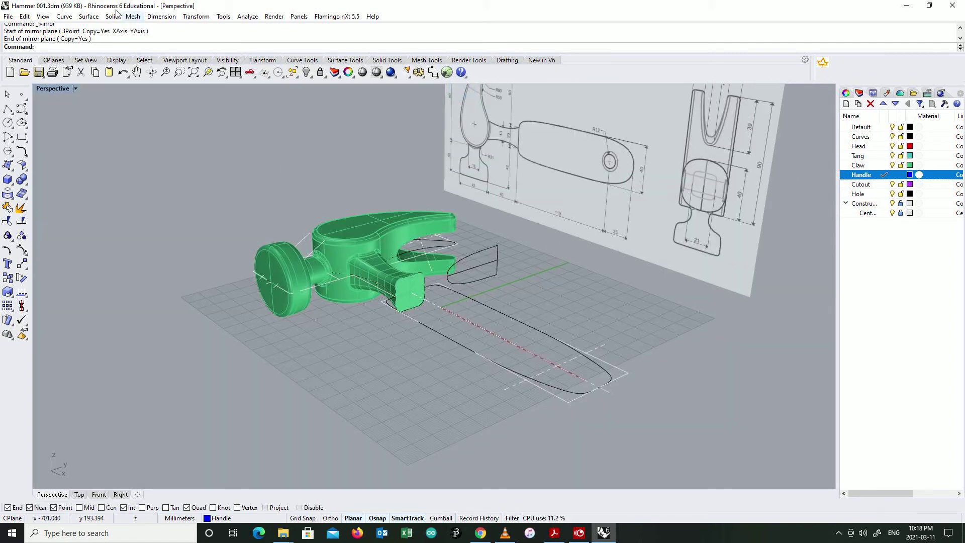
click(89, 16)
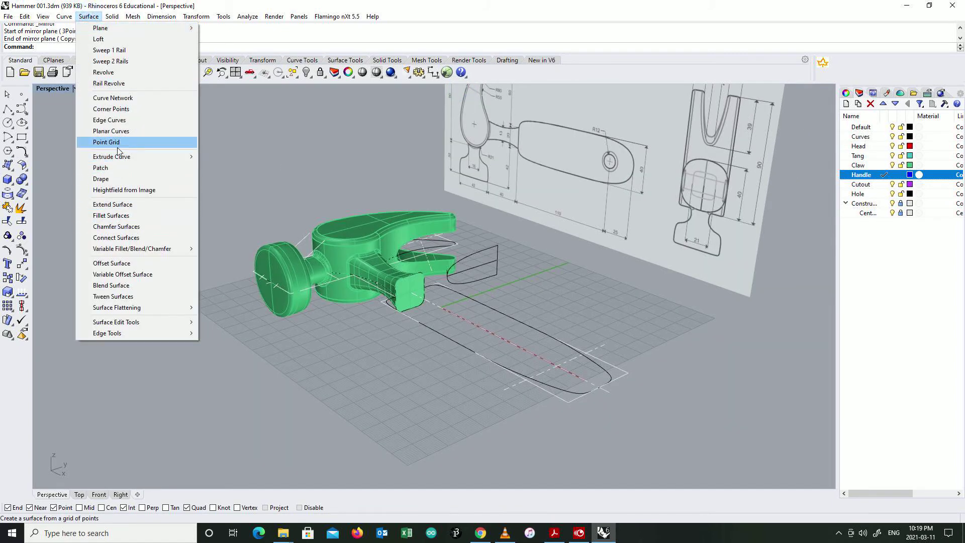
click(111, 60)
scroll(426, 290, up, 3)
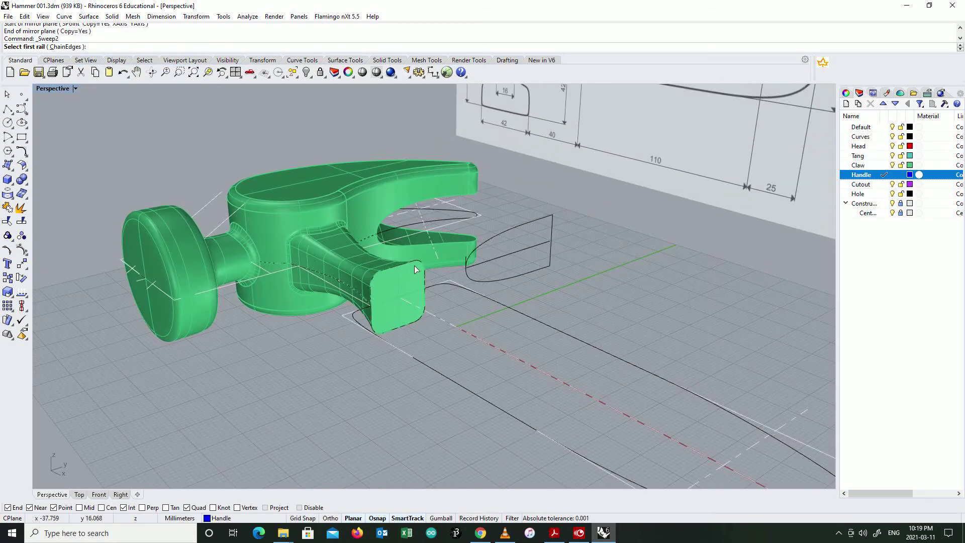
click(450, 286)
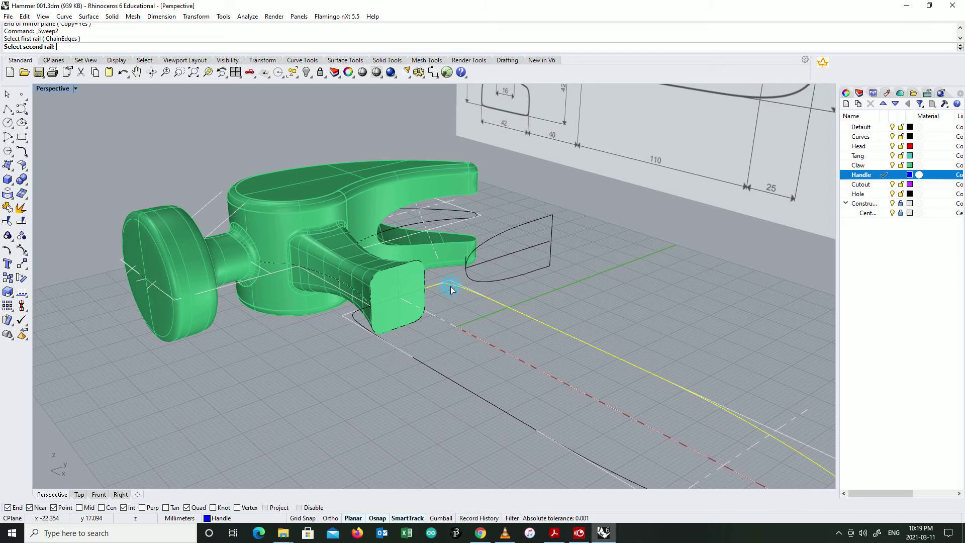
click(356, 319)
click(389, 288)
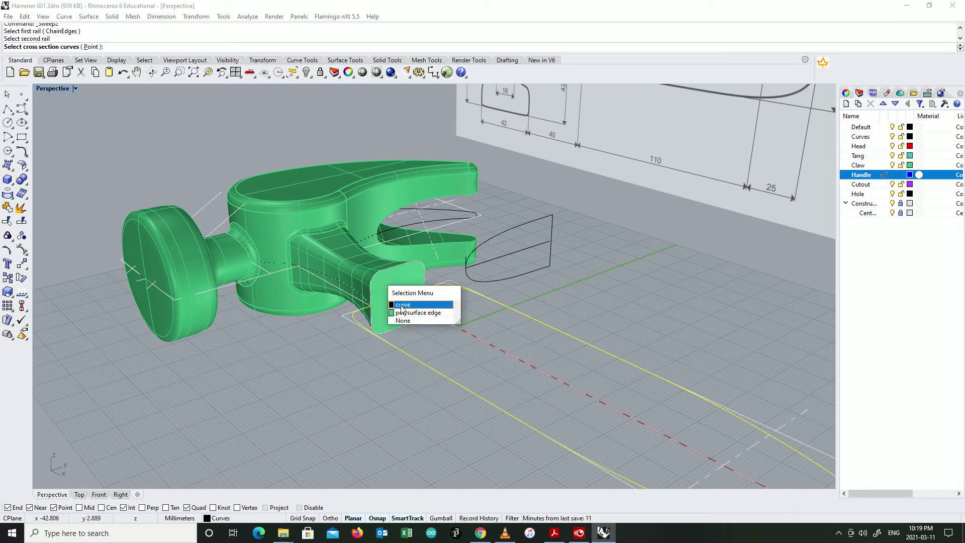
click(409, 305)
key(Return)
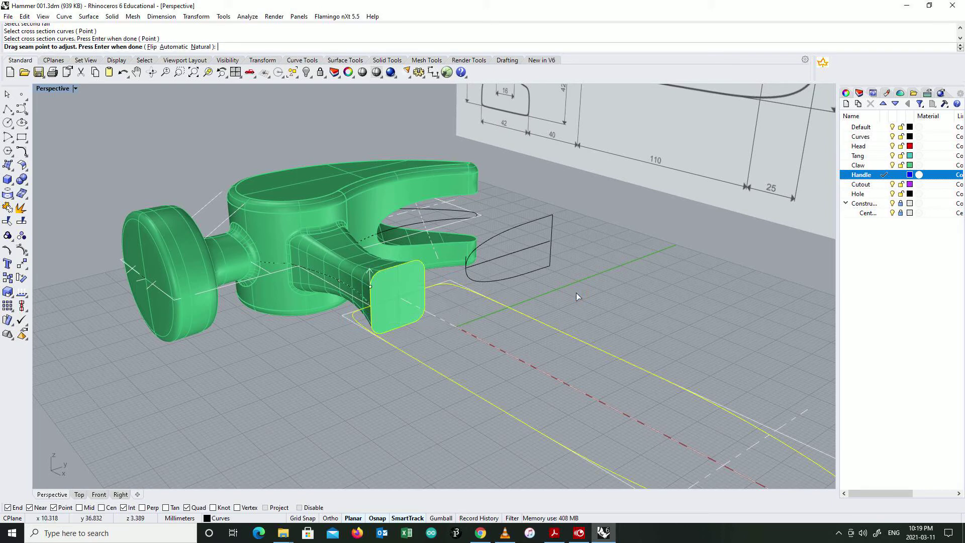
Place the cross section's seam point where the near rail meets the tang's end curve, and create the handle surface
click(370, 285)
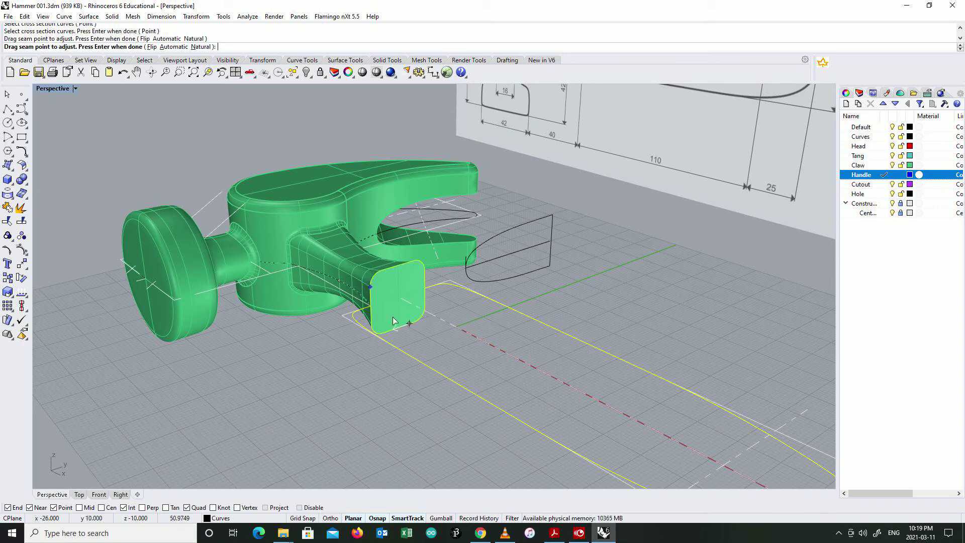
click(370, 306)
right_click(474, 312)
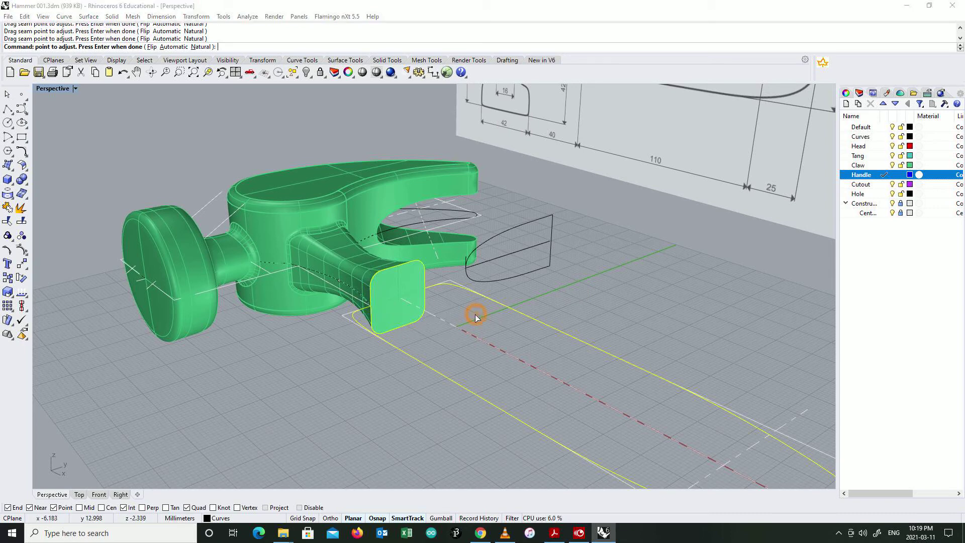
click(472, 351)
scroll(546, 378, down, 5)
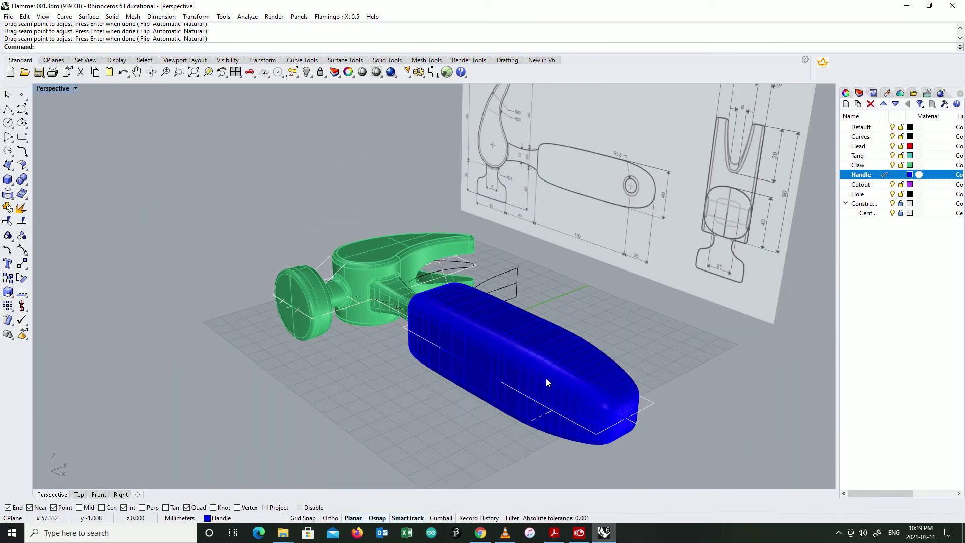
Check the hole dimensions in the reference drawing, restore the four-view layout, and make Cutout the current layer
mouse_move(606, 408)
right_down()
mouse_move(631, 465)
mouse_move(646, 394)
mouse_move(558, 379)
right_up()
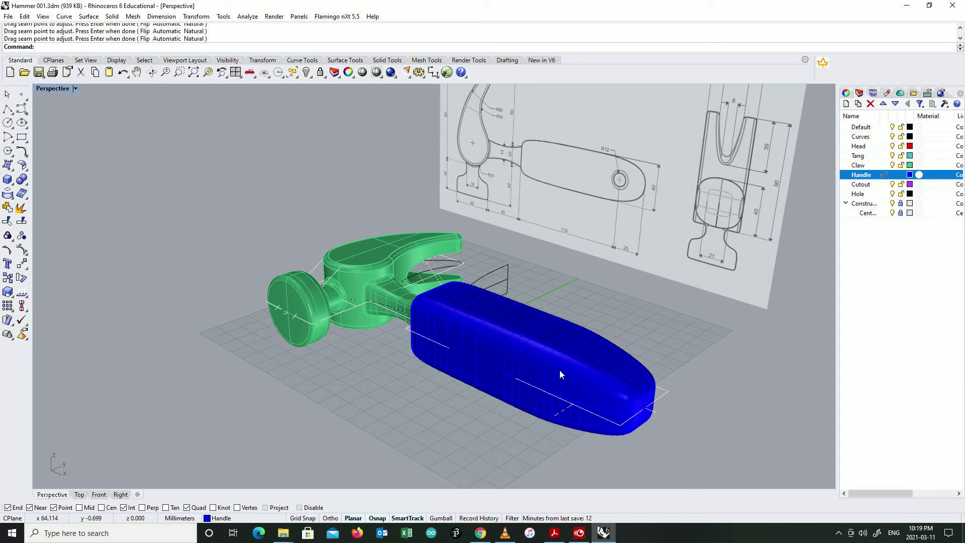
mouse_move(476, 340)
right_down()
mouse_move(556, 327)
mouse_move(546, 332)
right_up()
scroll(492, 163, up, 5)
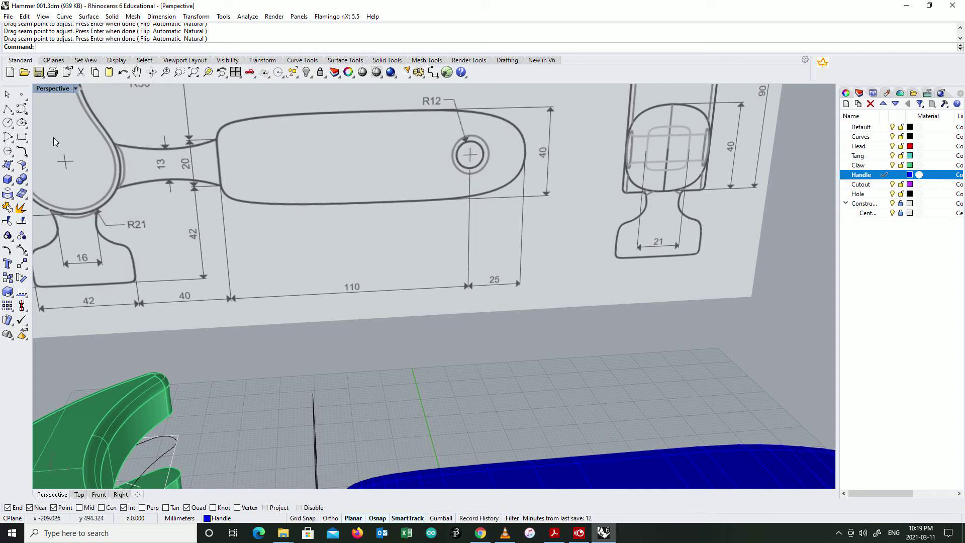
double_click(52, 89)
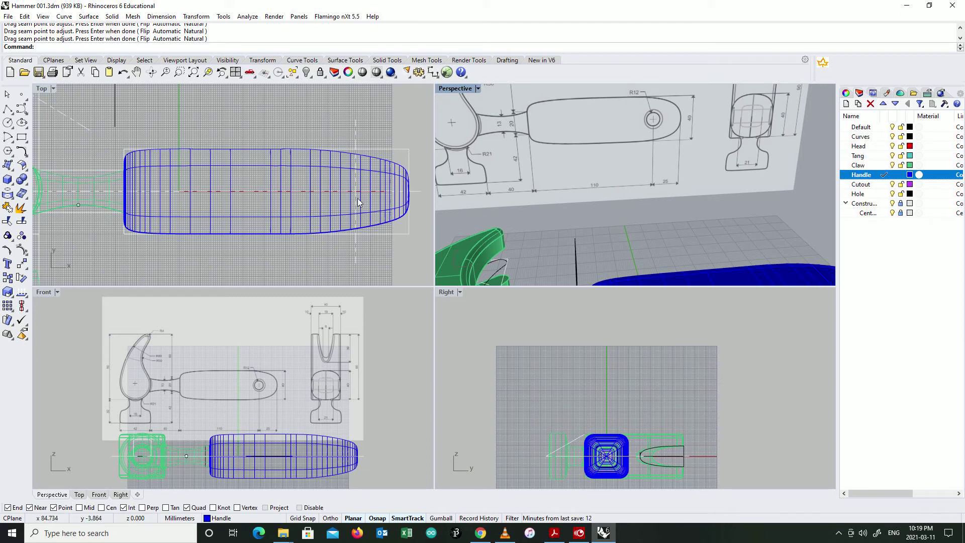
scroll(355, 194, up, 5)
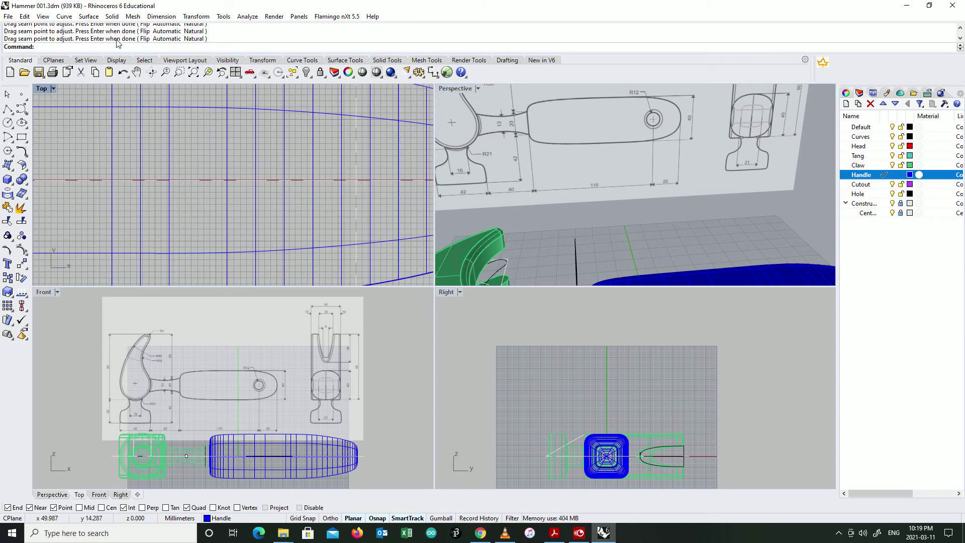
click(113, 16)
mouse_move(132, 16)
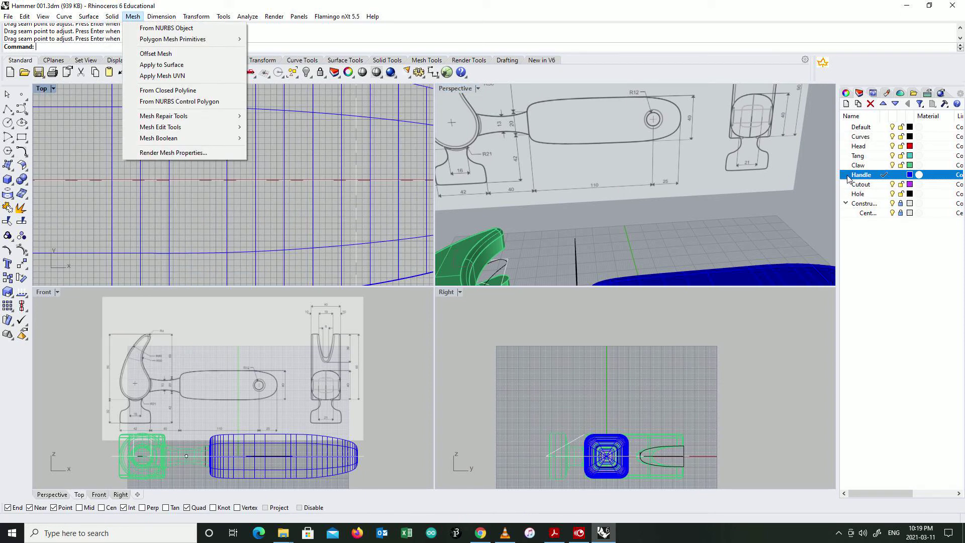
click(878, 186)
click(877, 185)
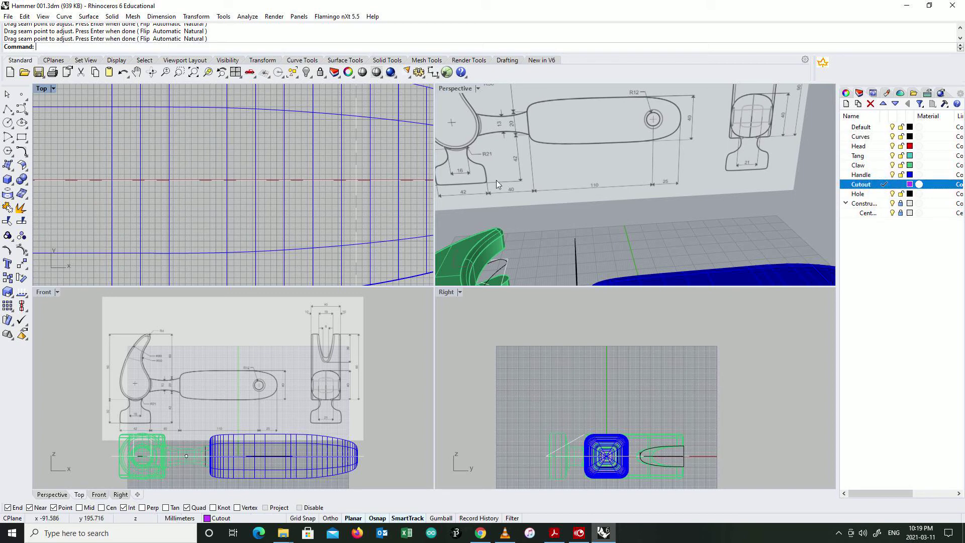
Start a solid cylinder centred where the handle's centre line crosses the construction line near its end, with a radius of 6 mm
click(112, 16)
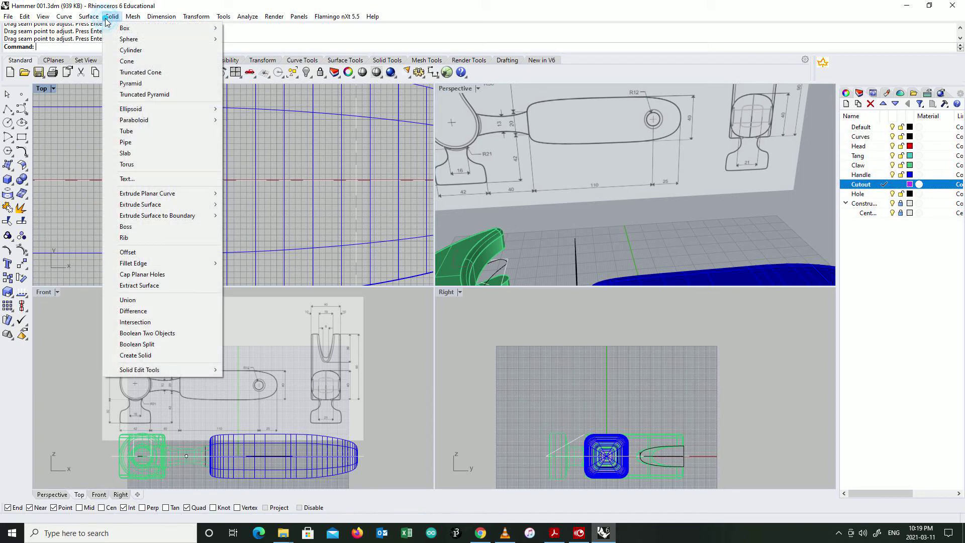
click(129, 48)
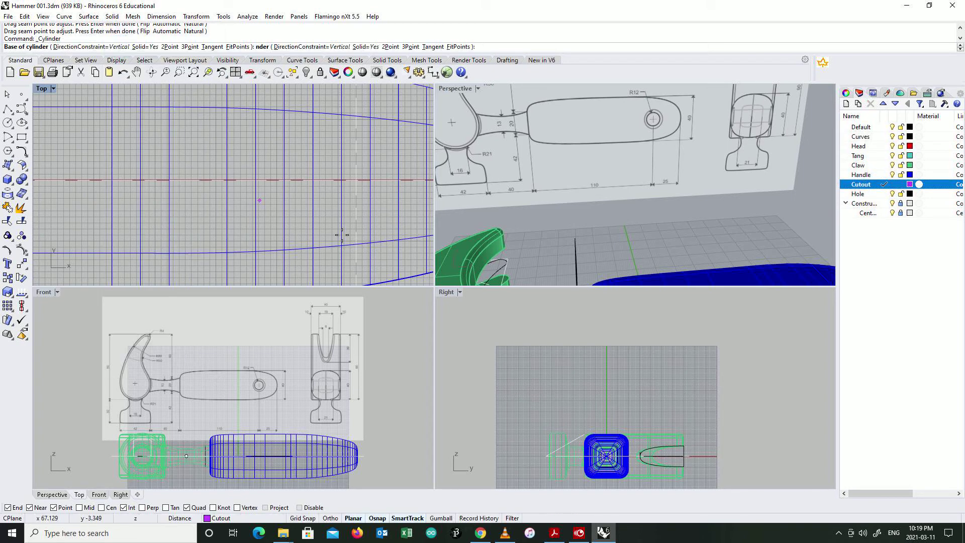
click(357, 179)
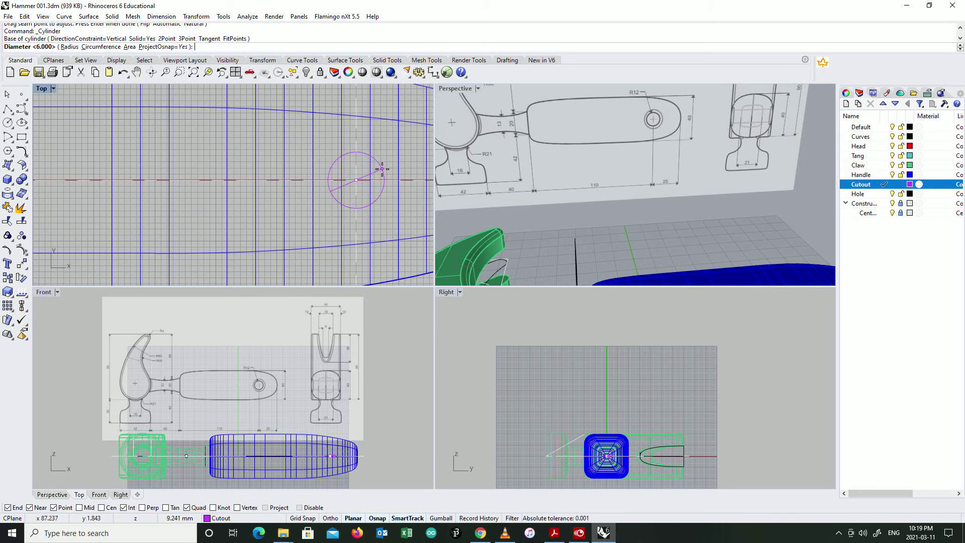
click(69, 47)
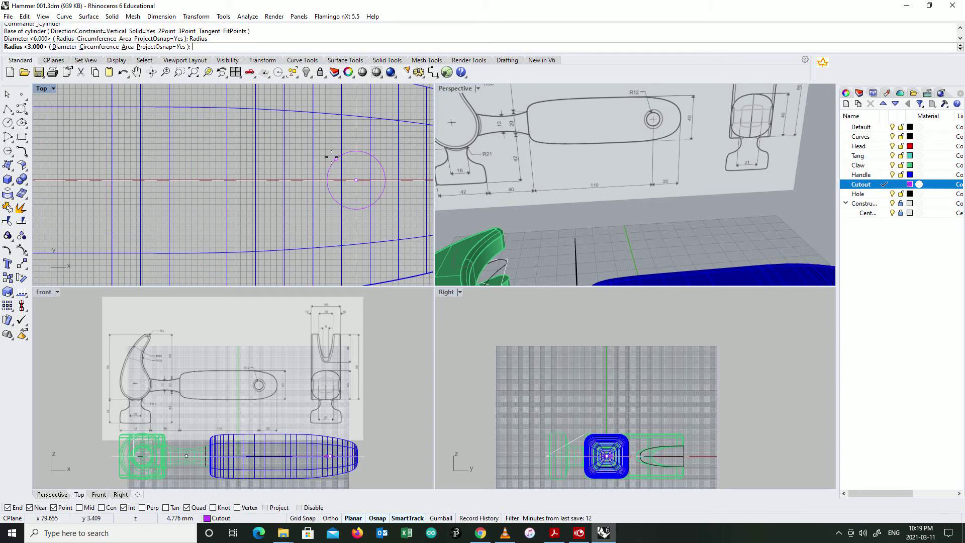
text(12)
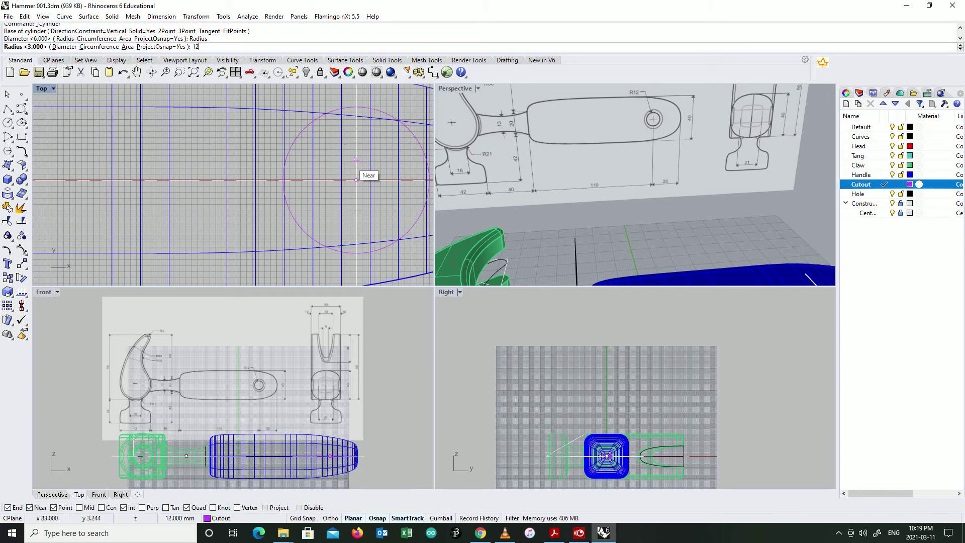
scroll(352, 184, down, 3)
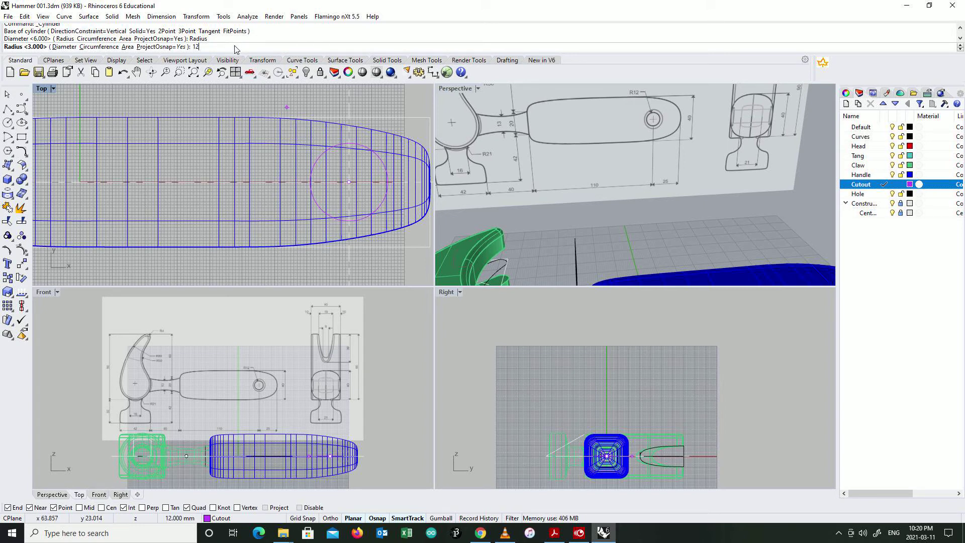
key(BackSpace)
key(BackSpace)
text(6)
key(Return)
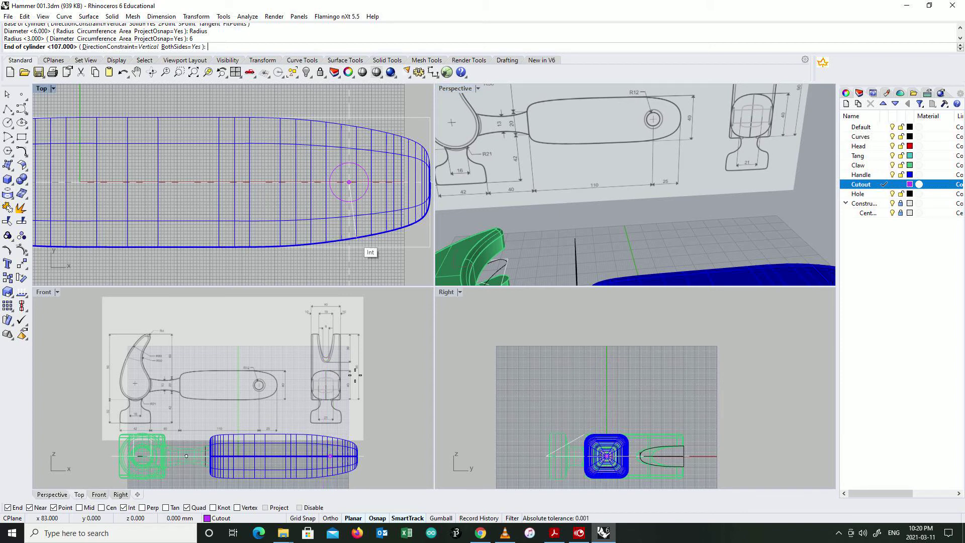
Extend the cylinder to both sides, about 37 mm each way, so it passes through the handle's full thickness
click(178, 47)
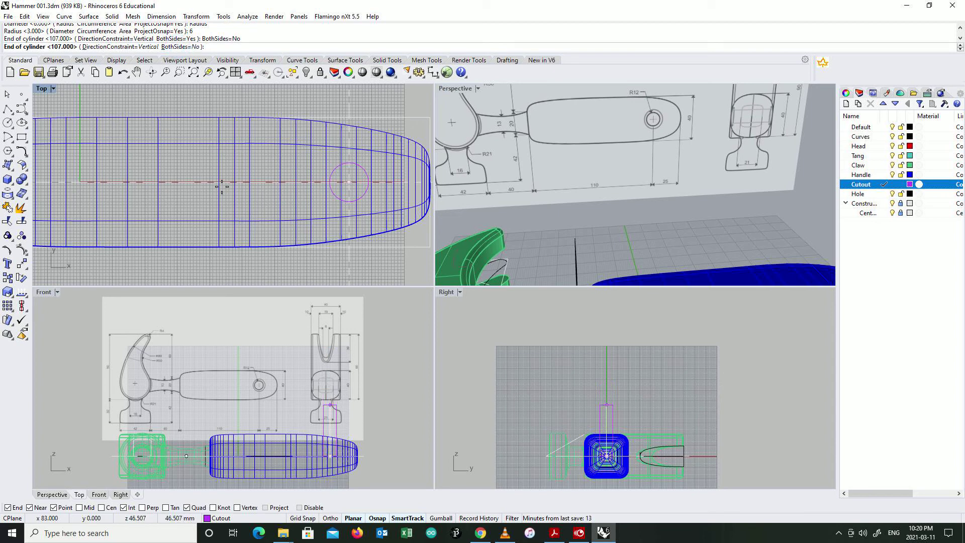
click(188, 47)
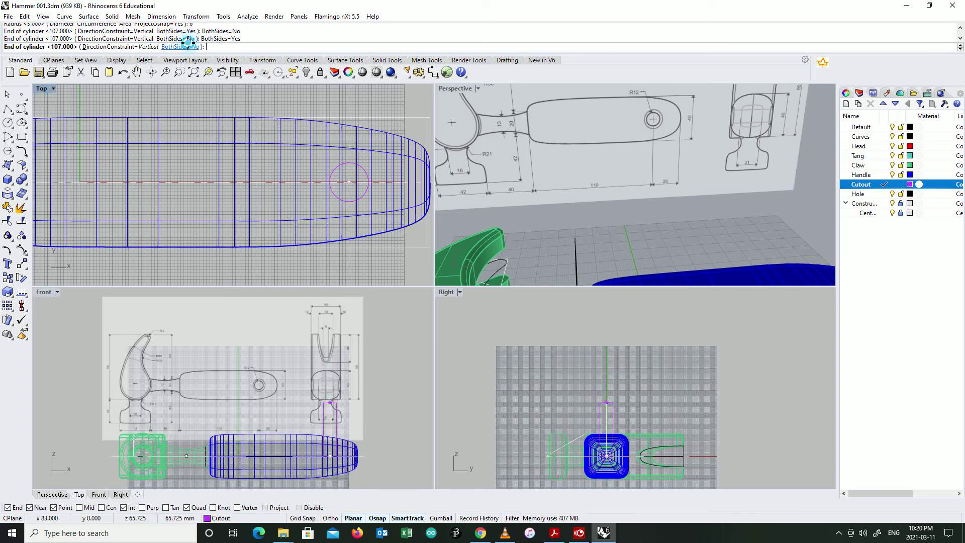
right_drag(336, 379, 318, 307)
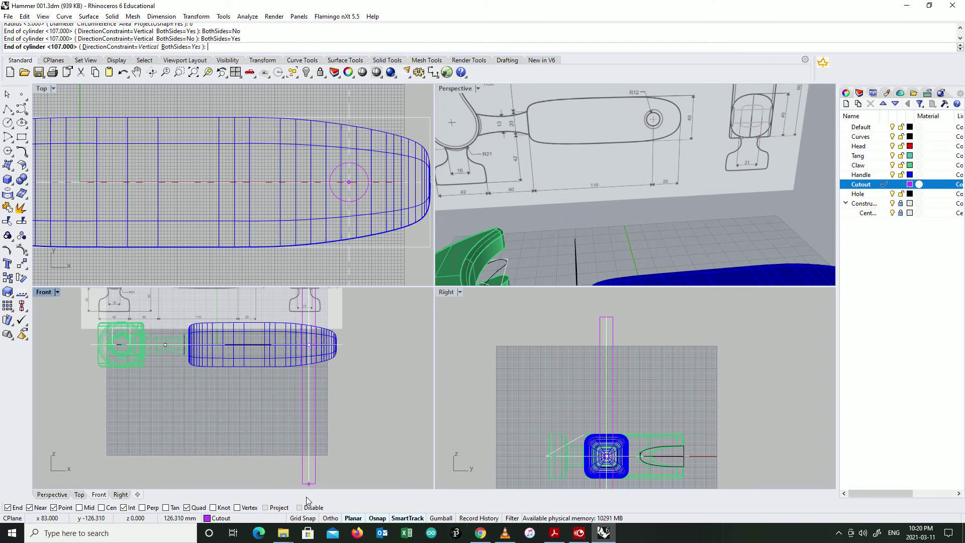
click(314, 386)
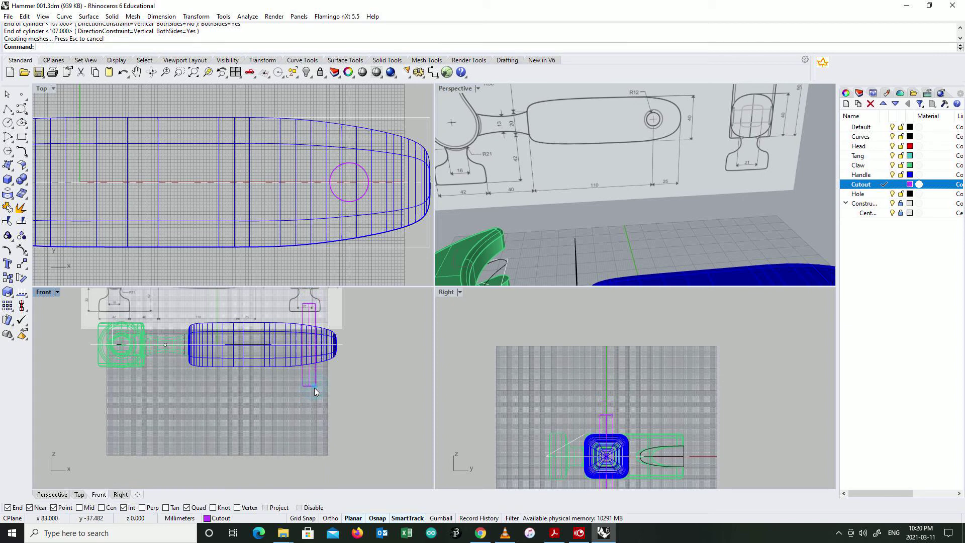
Select the handle surface and display its object properties to check its type
scroll(707, 247, down, 6)
right_drag(761, 276, 677, 258)
click(193, 72)
scroll(653, 256, up, 3)
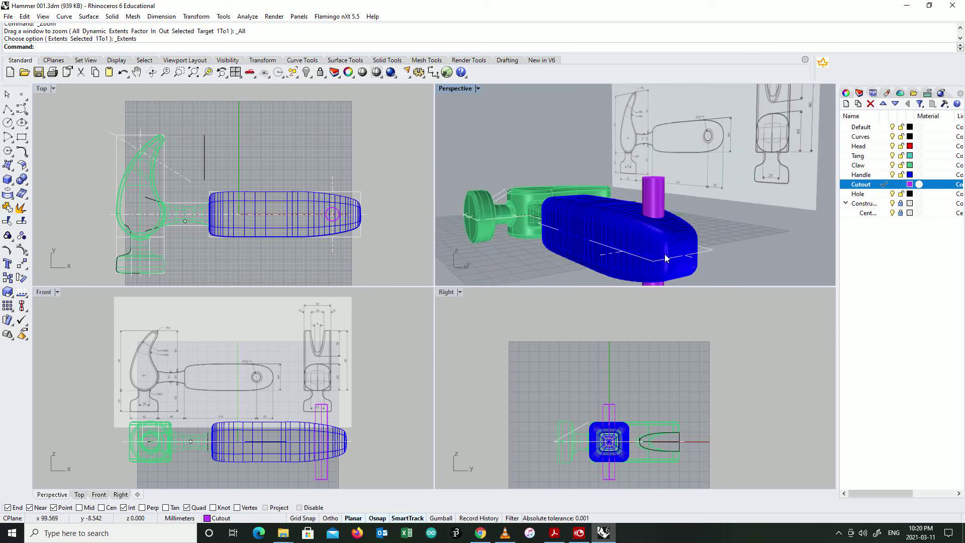
click(112, 16)
click(582, 224)
click(581, 225)
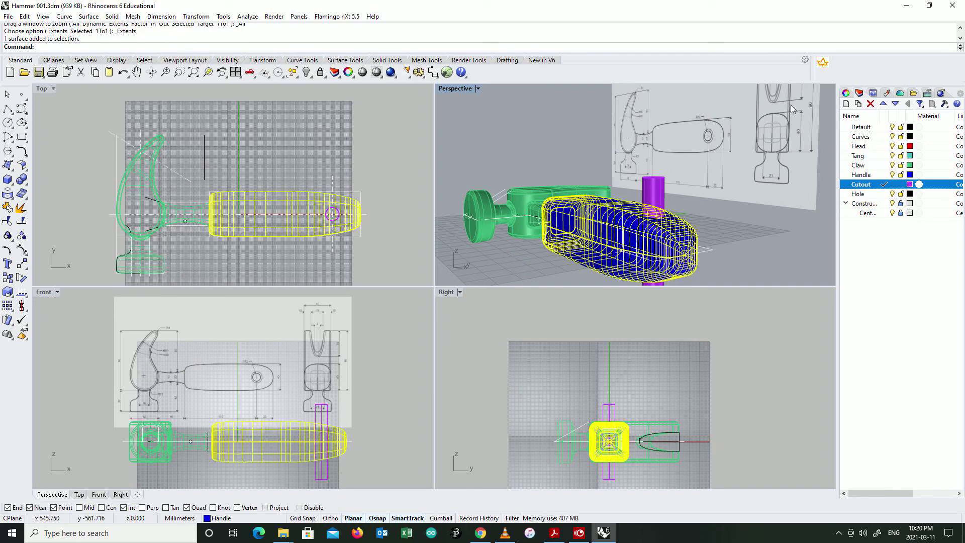
click(846, 93)
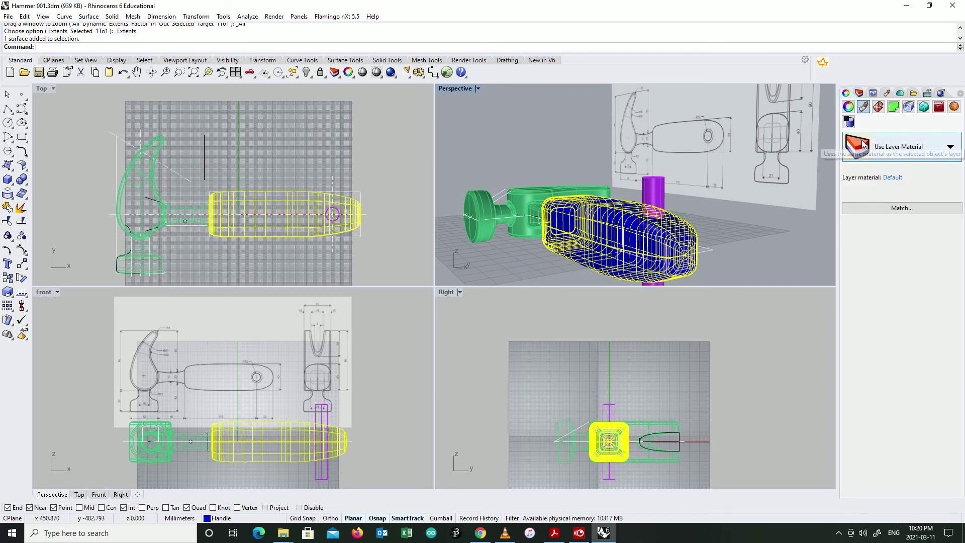
click(849, 106)
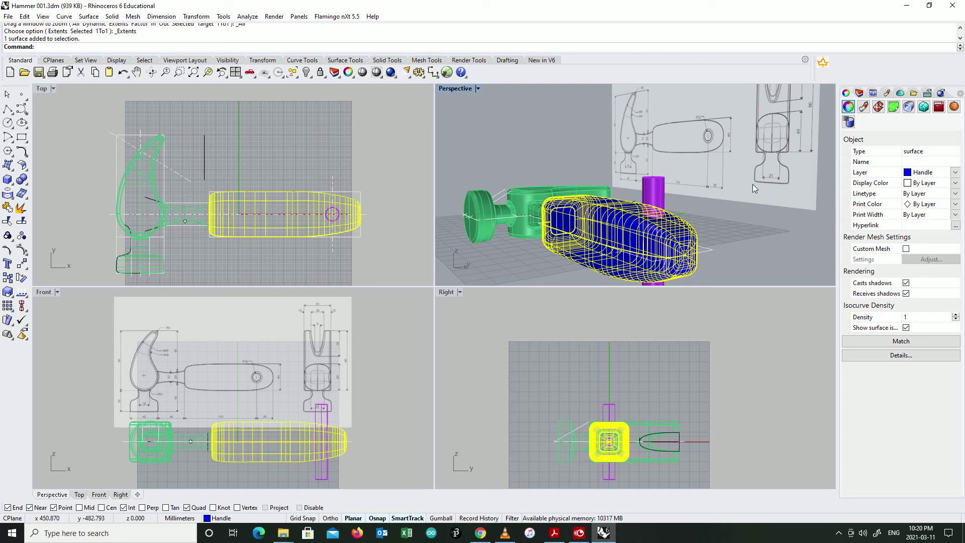
Hide the joined hammer head and tang, and inspect the handle's open end
scroll(524, 244, up, 4)
scroll(658, 239, up, 2)
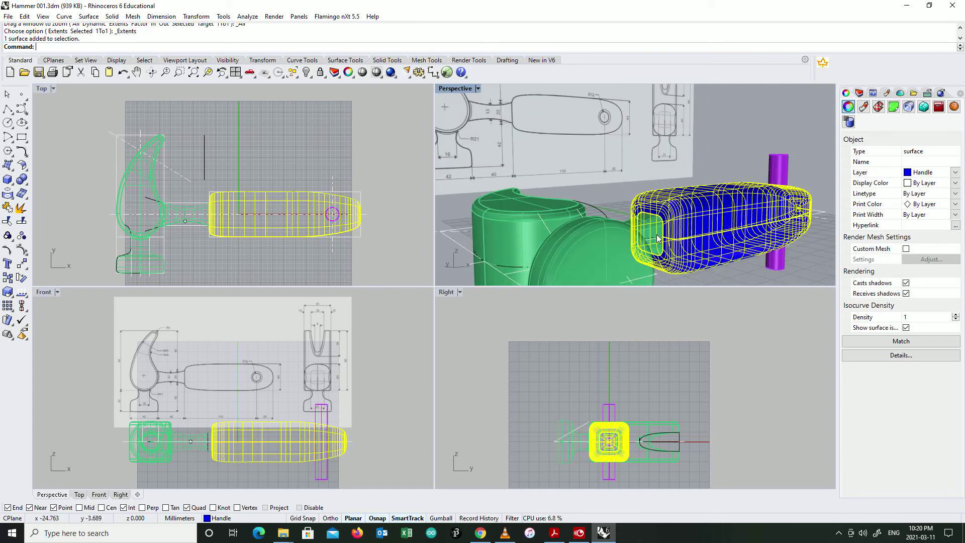
scroll(658, 238, up, 2)
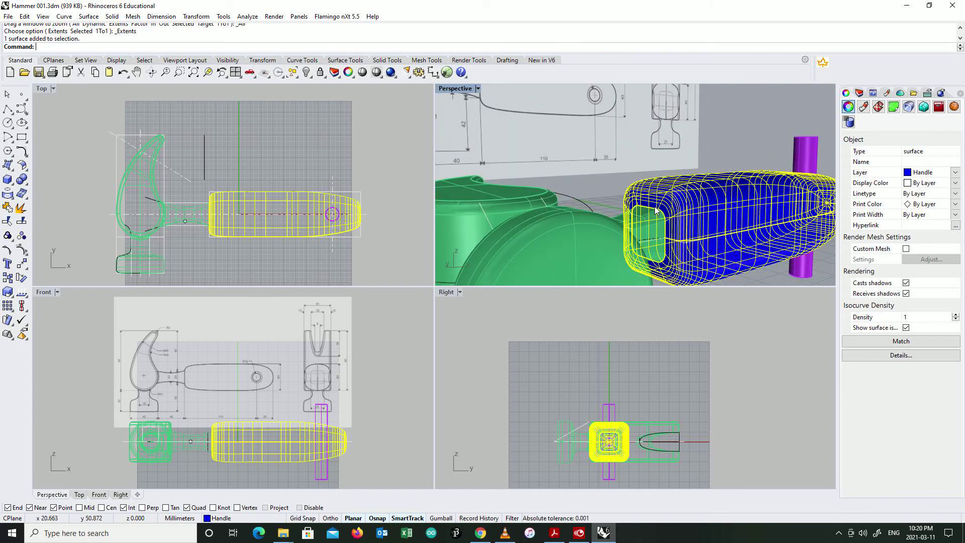
click(646, 223)
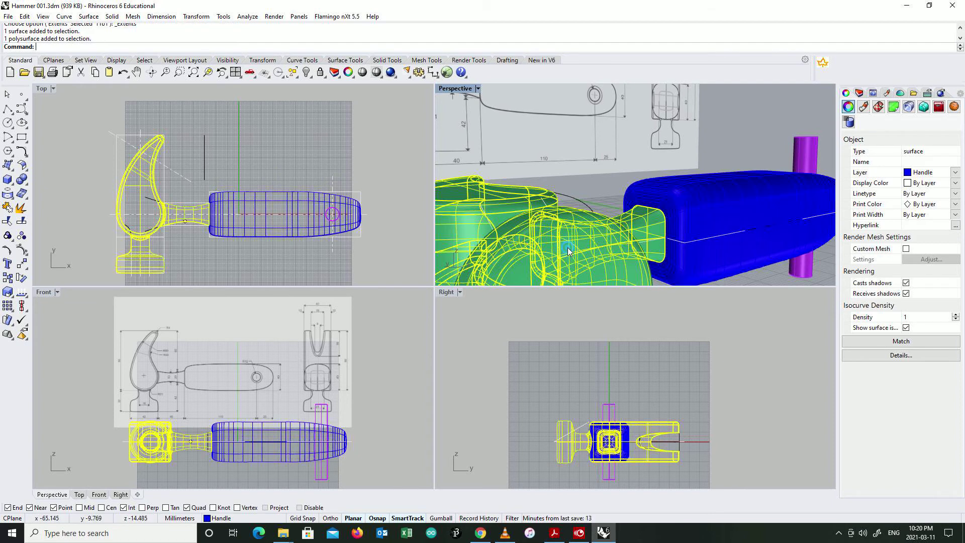
click(306, 73)
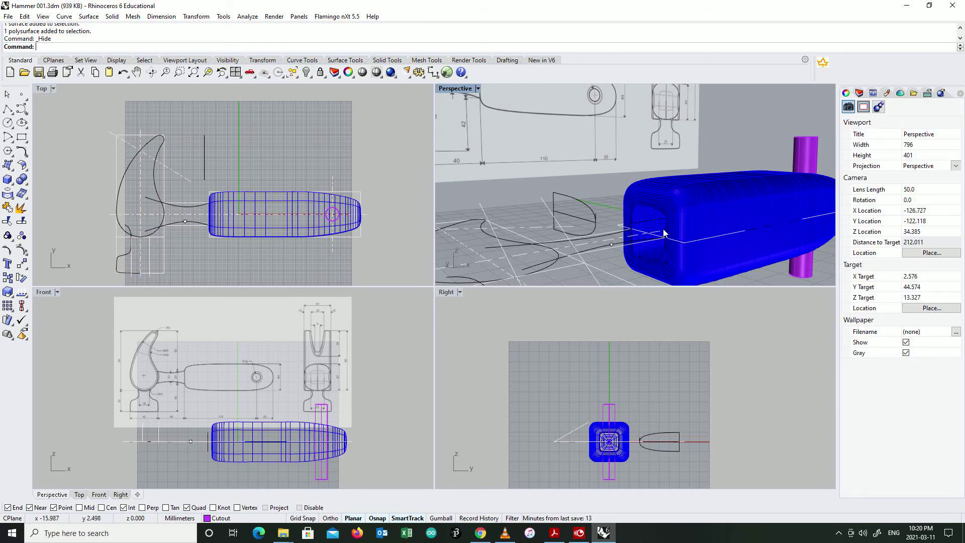
scroll(645, 225, up, 2)
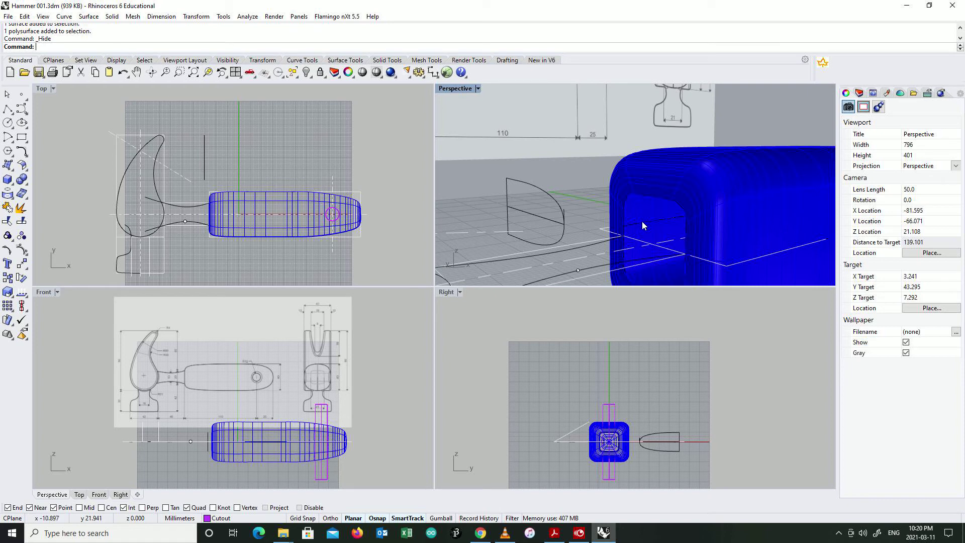
scroll(642, 221, down, 3)
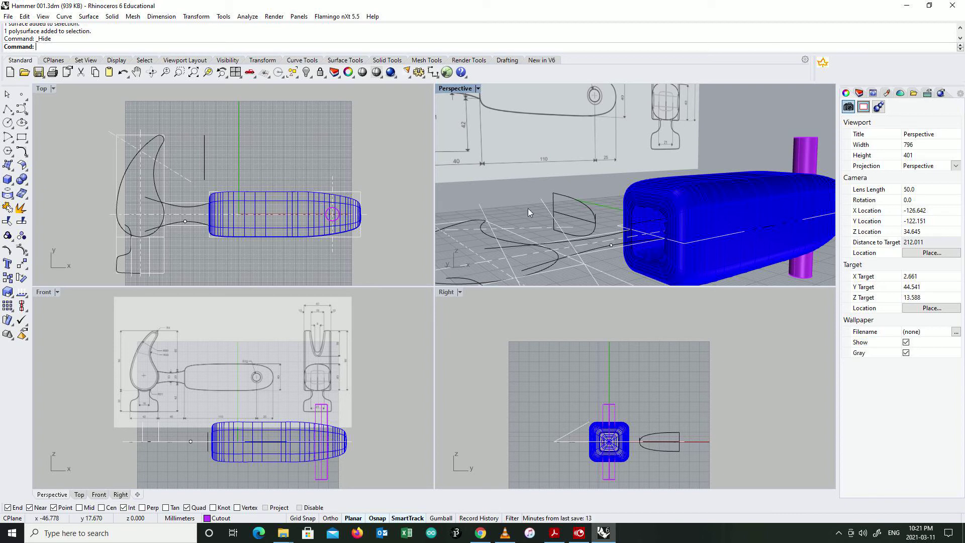
Cap the handle's planar opening at the tang end and check the handle's object type
click(694, 211)
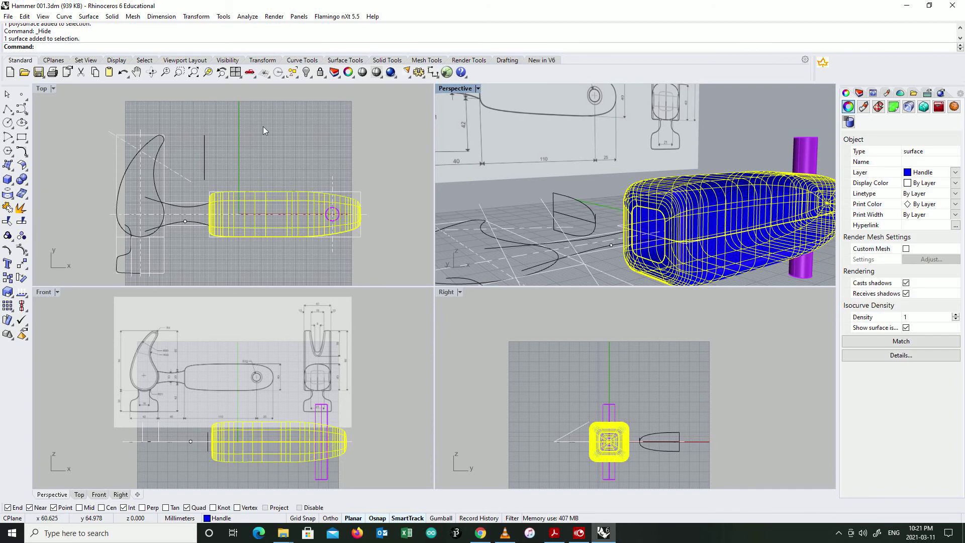
click(113, 16)
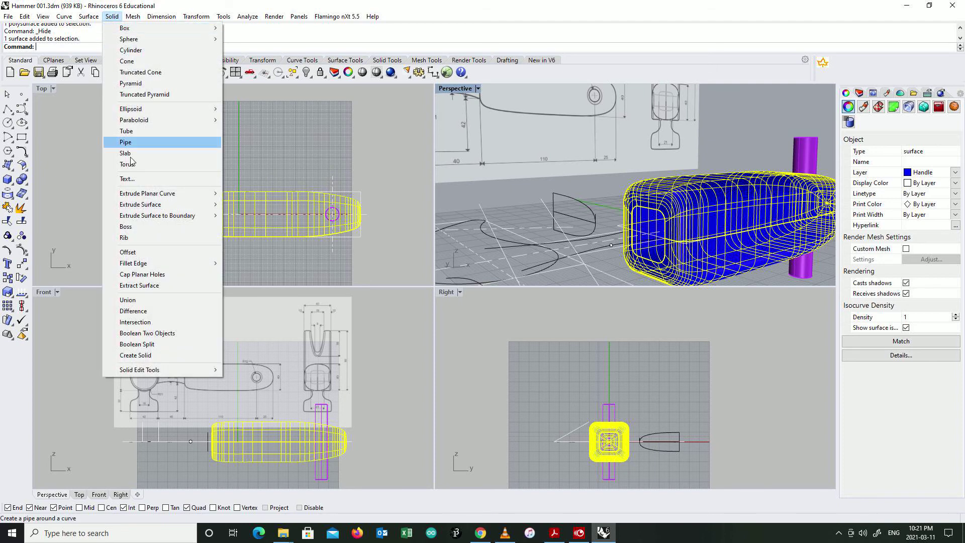
mouse_move(154, 266)
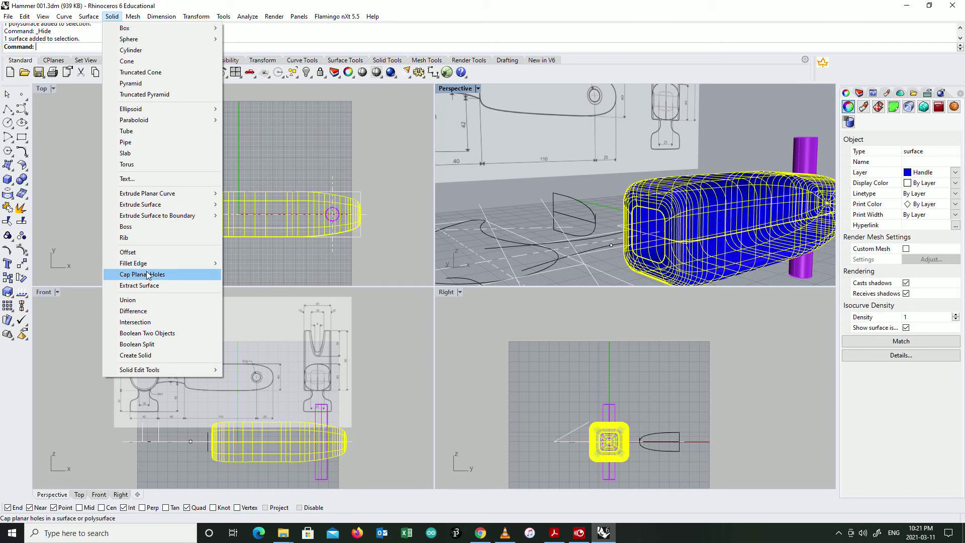
click(146, 274)
click(773, 276)
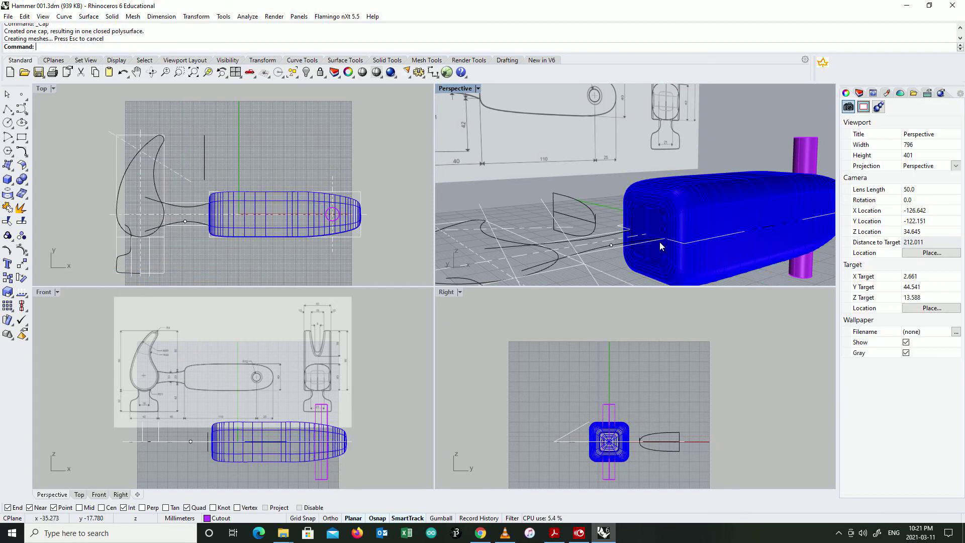
scroll(653, 228, up, 2)
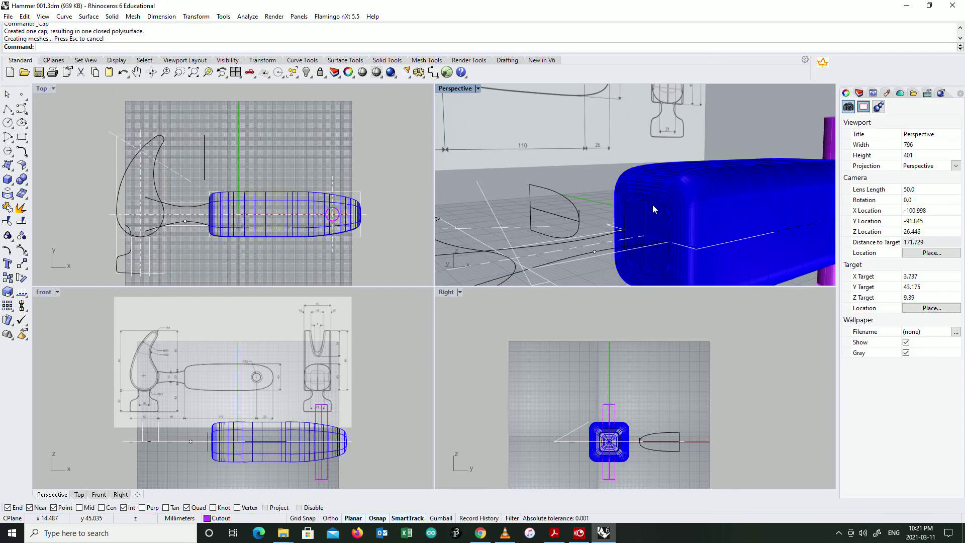
click(713, 205)
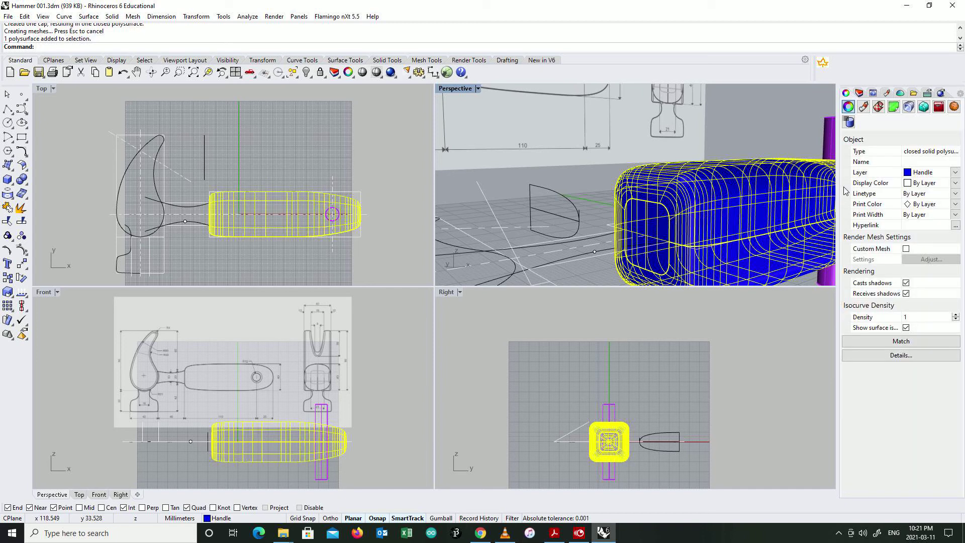
click(788, 143)
In a maximized perspective view, subtract the cylinder from the handle with a Boolean Difference to cut the hole
scroll(792, 156, down, 4)
right_drag(748, 171, 478, 104)
double_click(457, 91)
right_drag(433, 214, 425, 294)
click(112, 17)
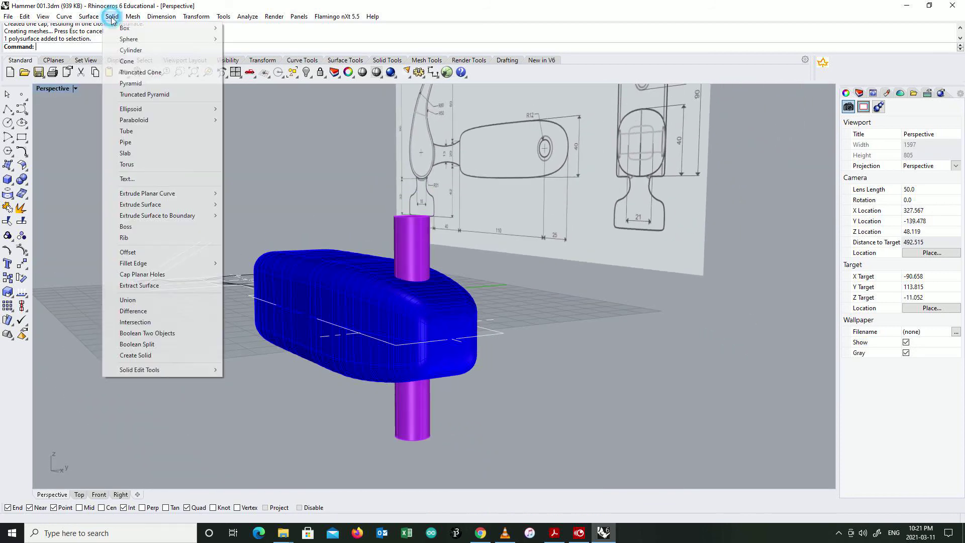
click(152, 311)
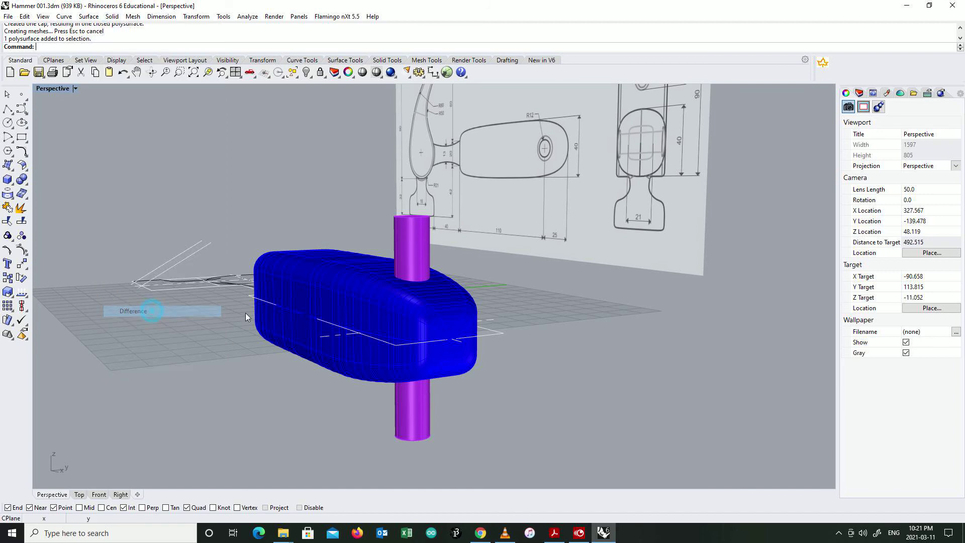
click(379, 304)
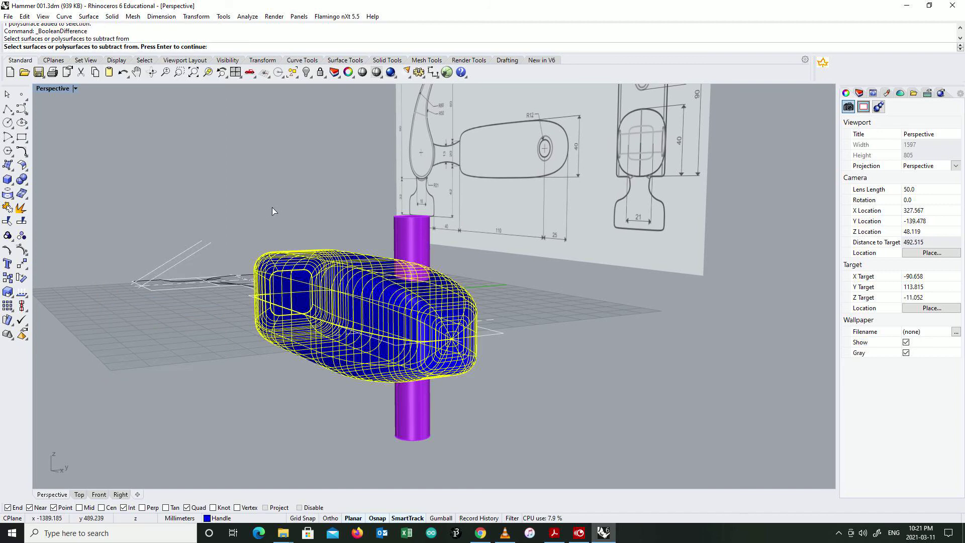
right_click(408, 243)
click(408, 243)
right_click(371, 225)
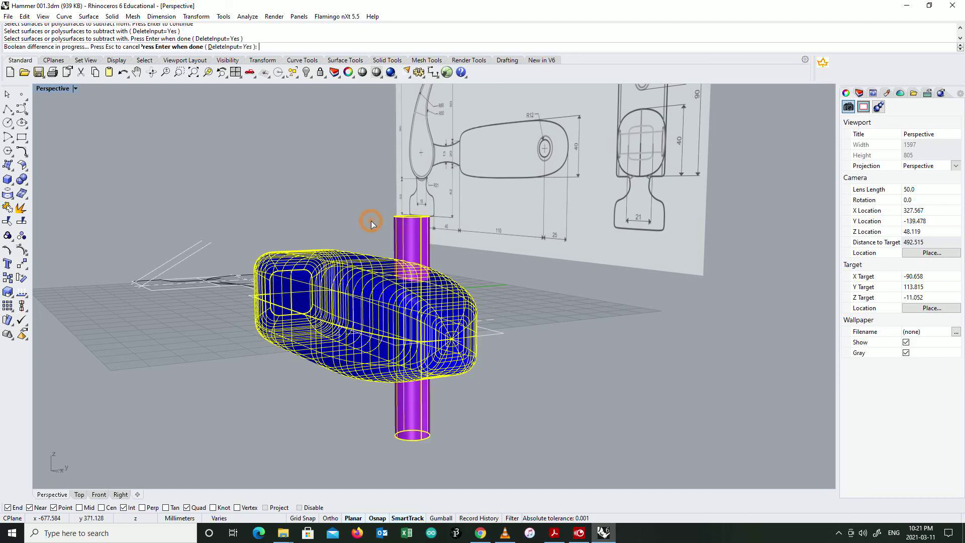
Fillet the hole's edge on the handle's upper side with a radius of 2 mm
right_drag(374, 224, 451, 390)
scroll(457, 385, up, 5)
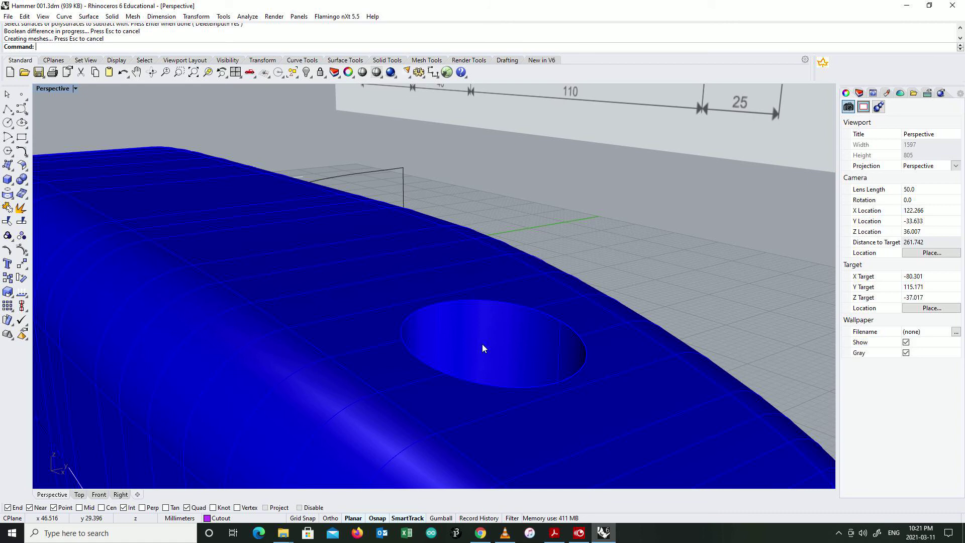
scroll(482, 347, down, 7)
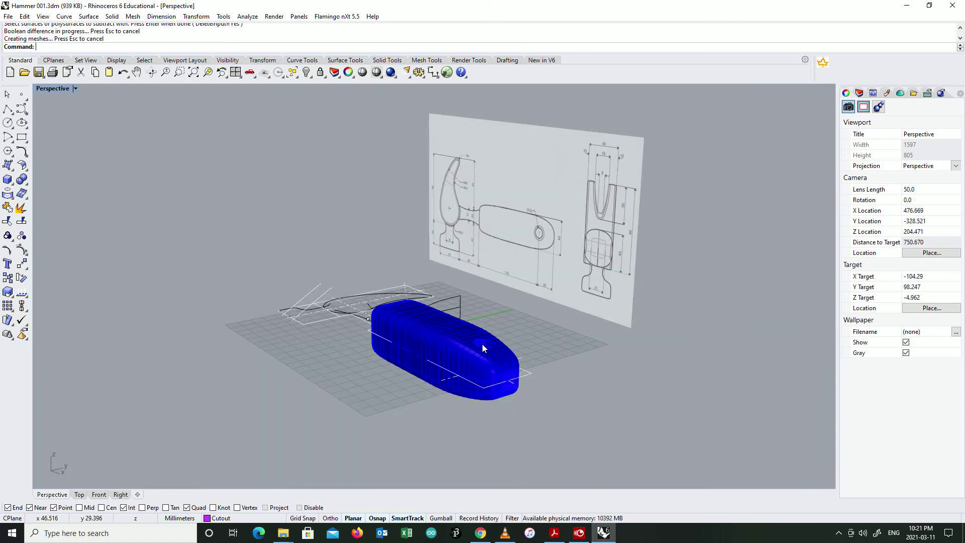
scroll(483, 347, up, 2)
scroll(481, 338, up, 2)
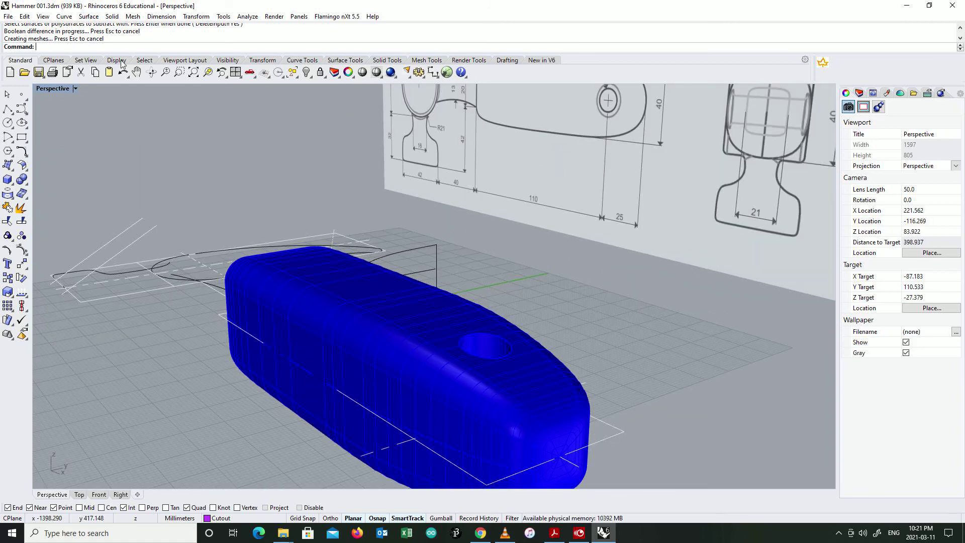
click(112, 17)
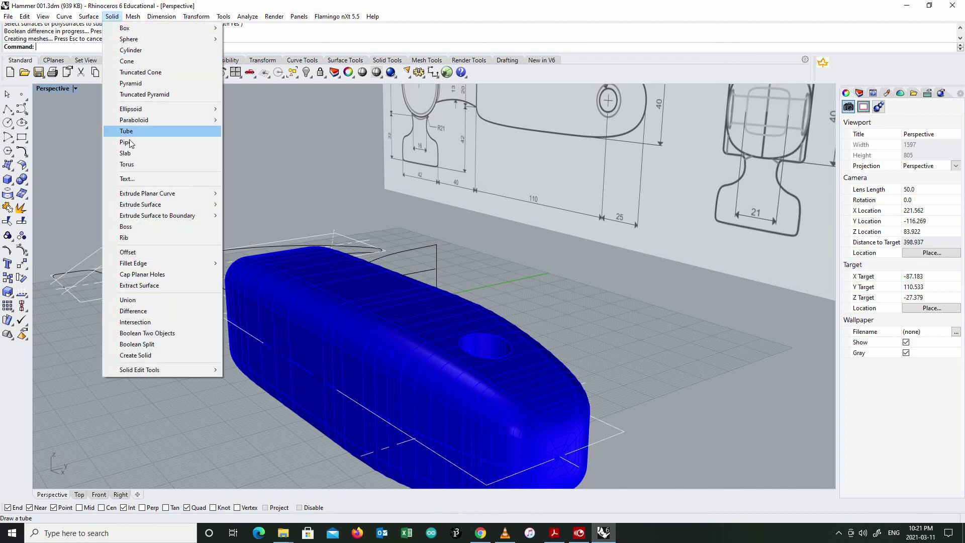
mouse_move(139, 263)
click(240, 264)
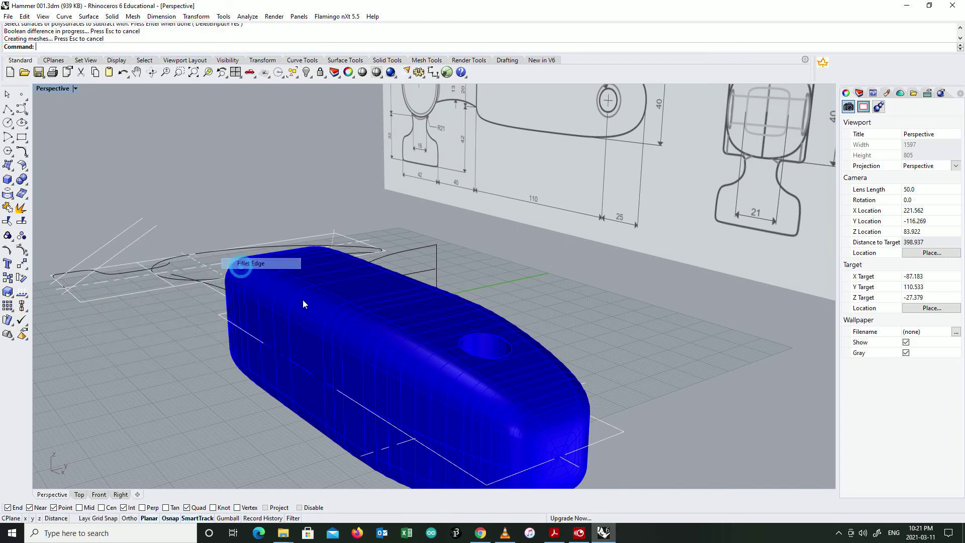
click(490, 342)
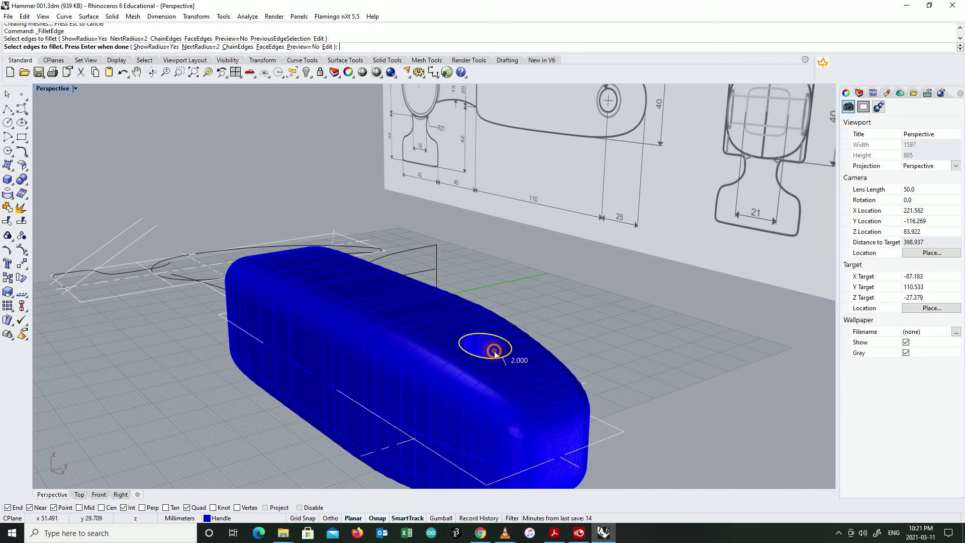
key(Return)
key(Return)
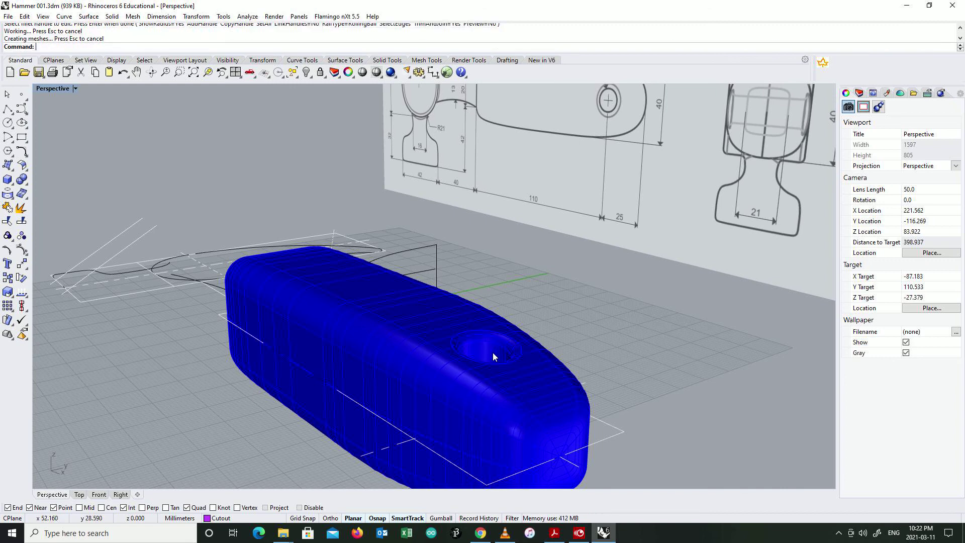
Fillet the hole's edge on the handle's underside with a radius of 2 mm
scroll(492, 353, up, 3)
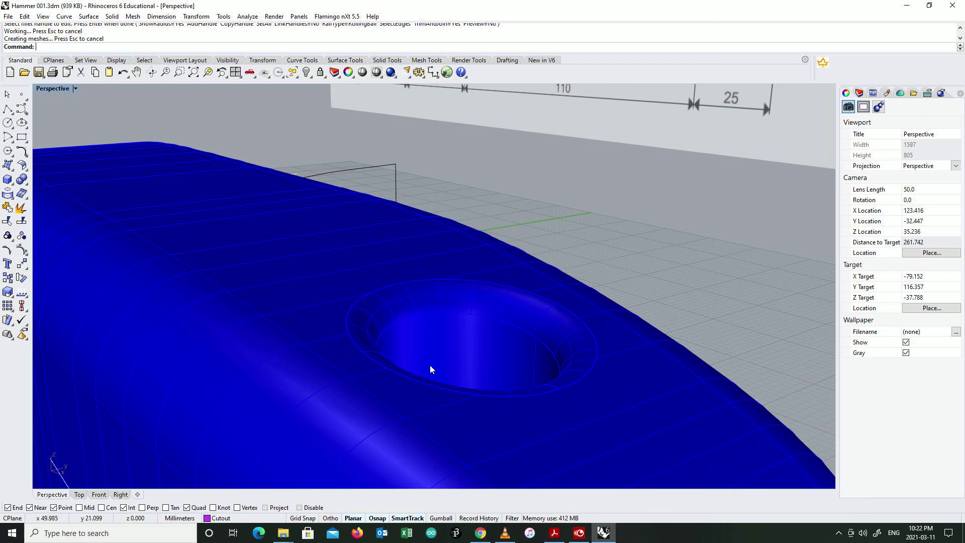
scroll(429, 367, down, 3)
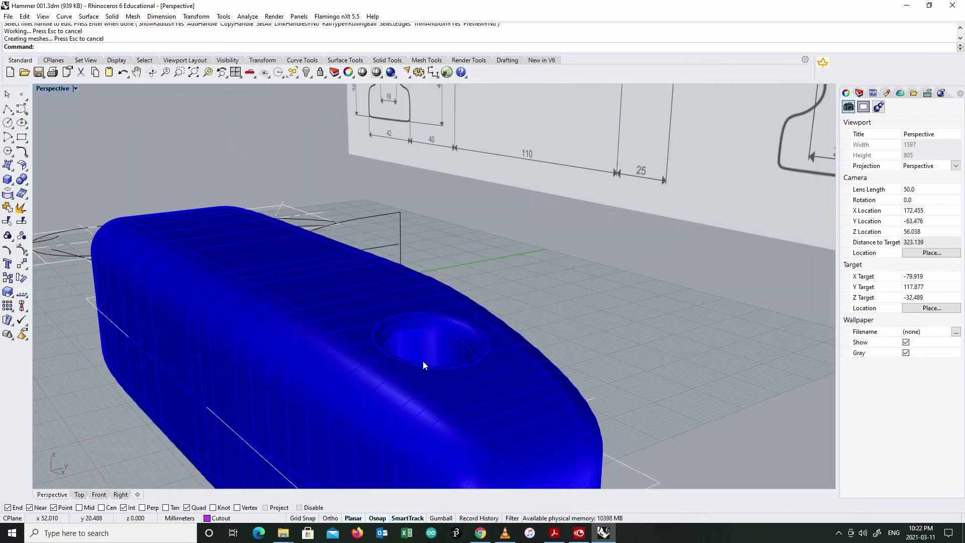
right_drag(423, 373, 424, 349)
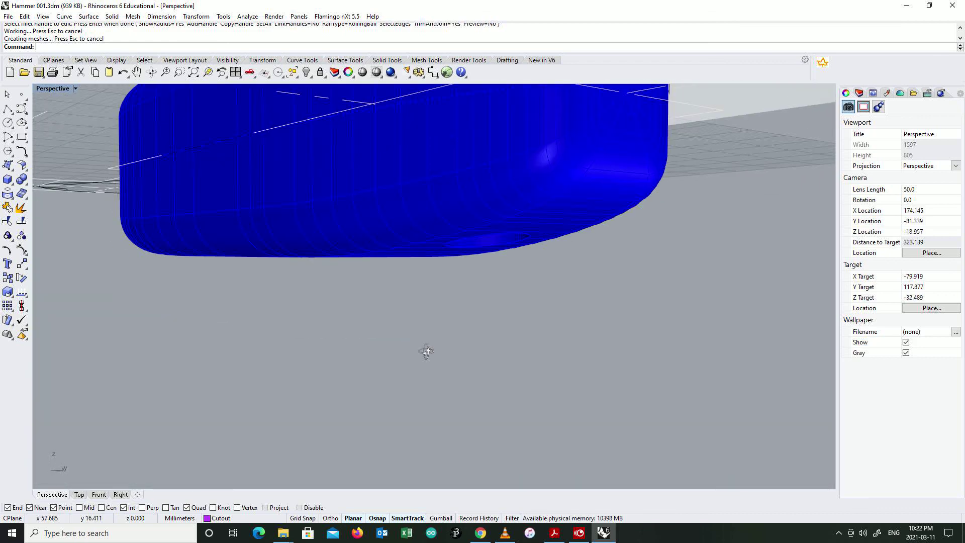
right_click(478, 299)
click(517, 241)
right_click(510, 284)
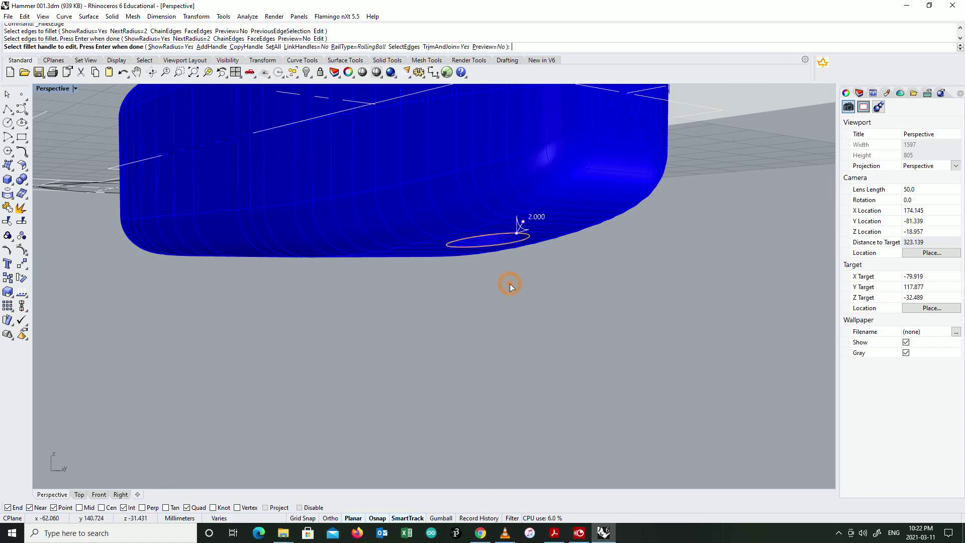
right_click(510, 285)
Show the hidden hammer head again and review the complete hammer from several angles
scroll(509, 285, down, 5)
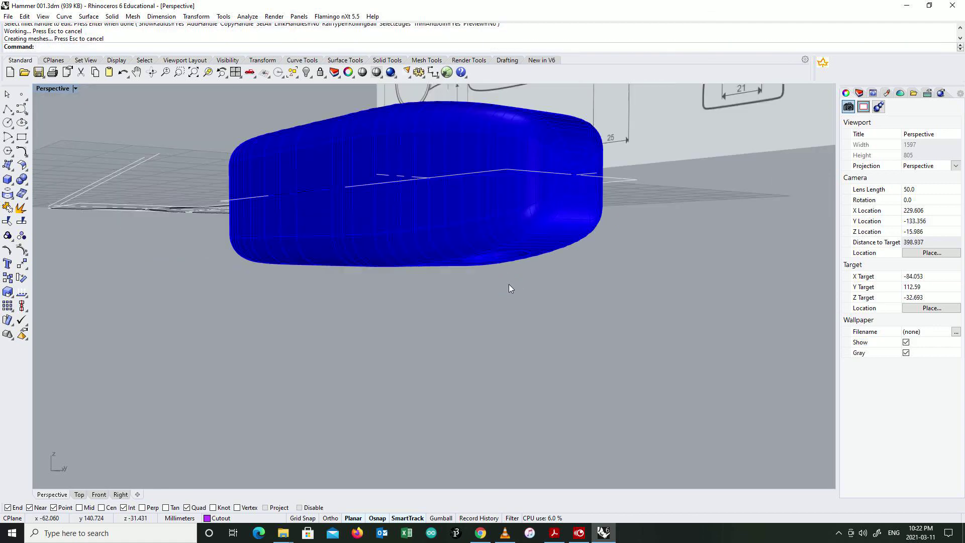
right_drag(498, 270, 534, 299)
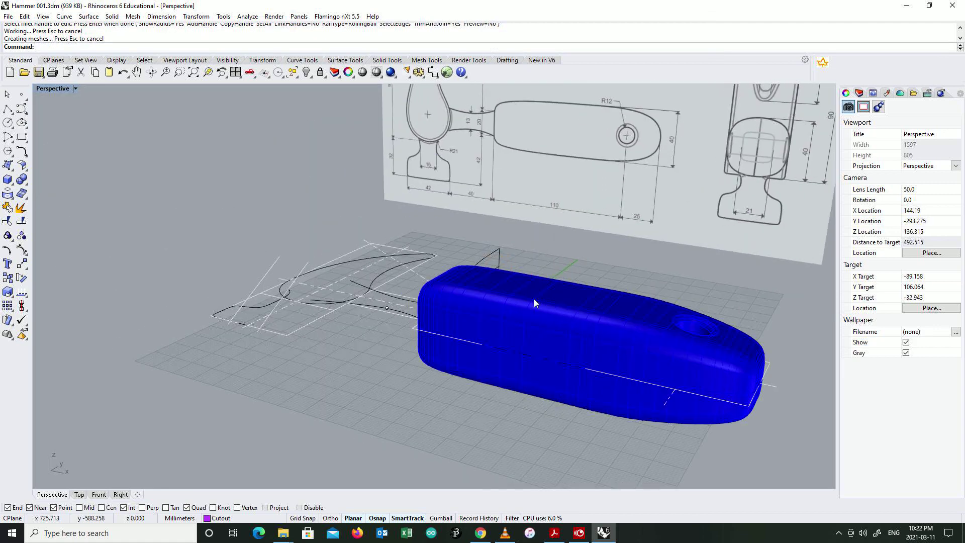
right_click(306, 74)
right_drag(388, 244, 404, 275)
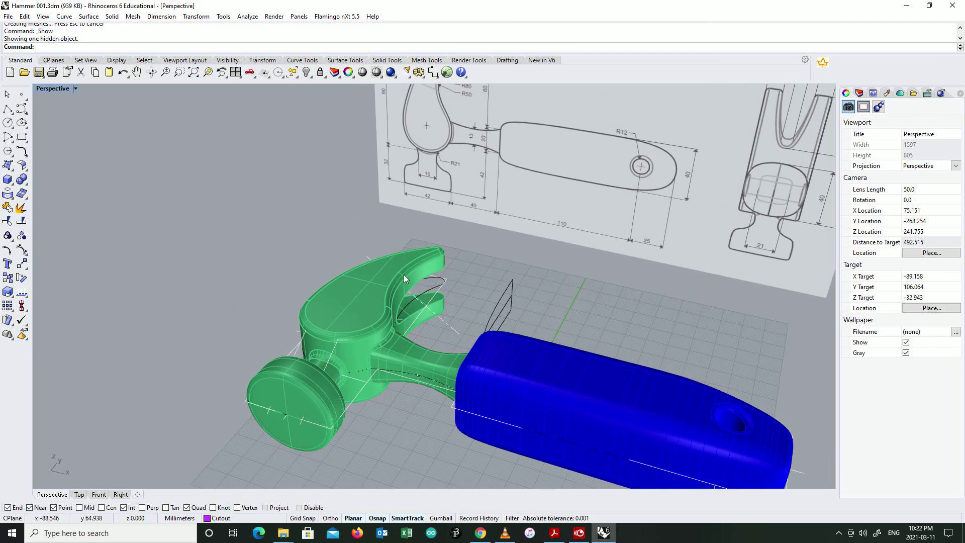
scroll(403, 274, down, 8)
scroll(495, 333, up, 5)
right_drag(495, 333, 435, 331)
scroll(398, 315, up, 3)
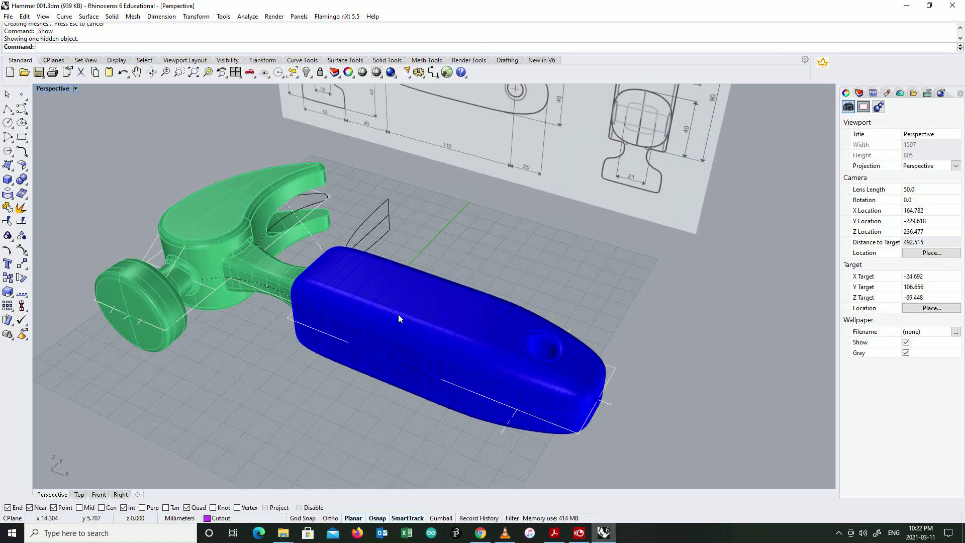
right_drag(233, 294, 285, 308)
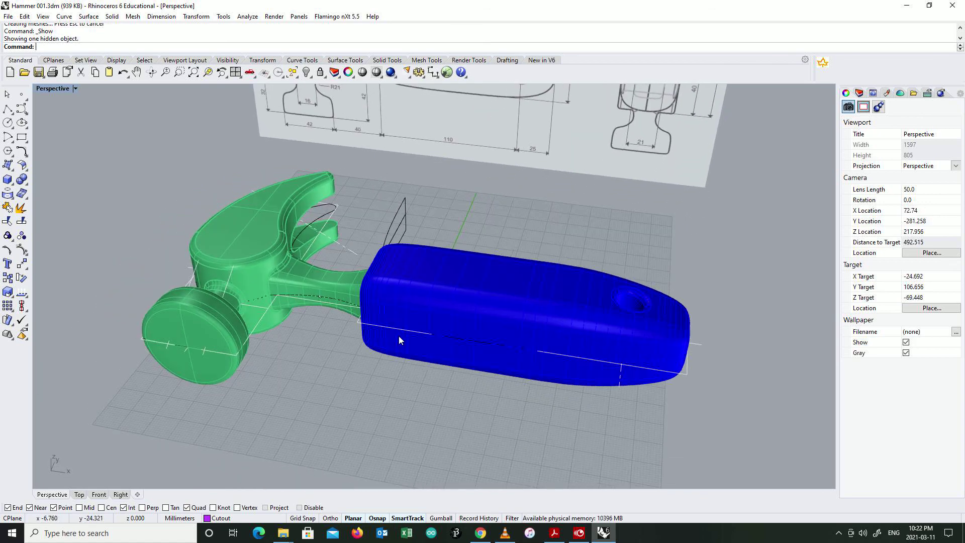